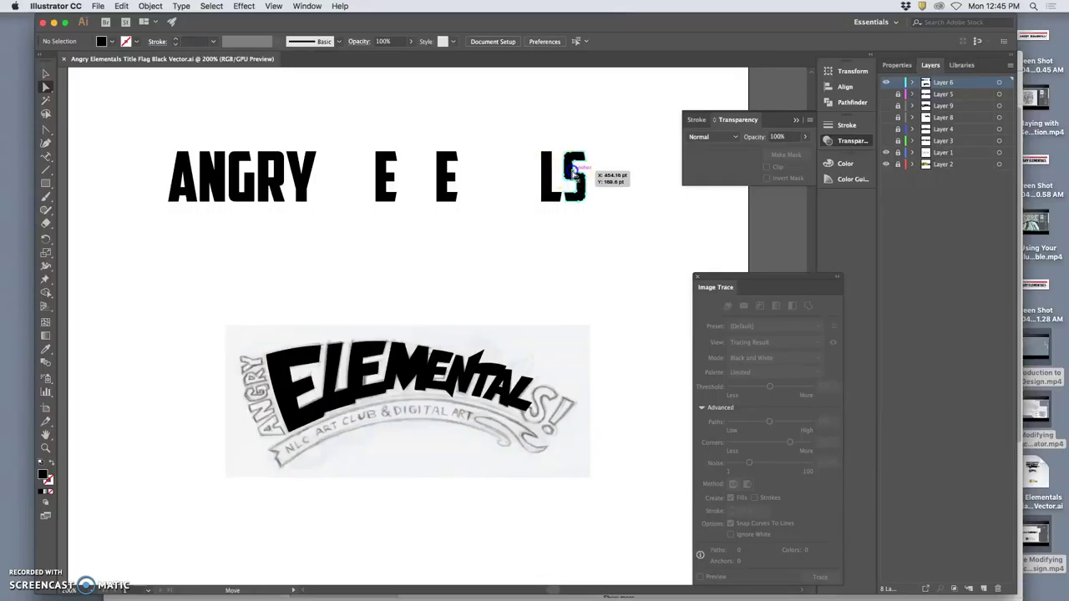
- Undo the last change to the letter S, and move the S from the title row onto the sketched S after ELEMENTAL
key("super+z")
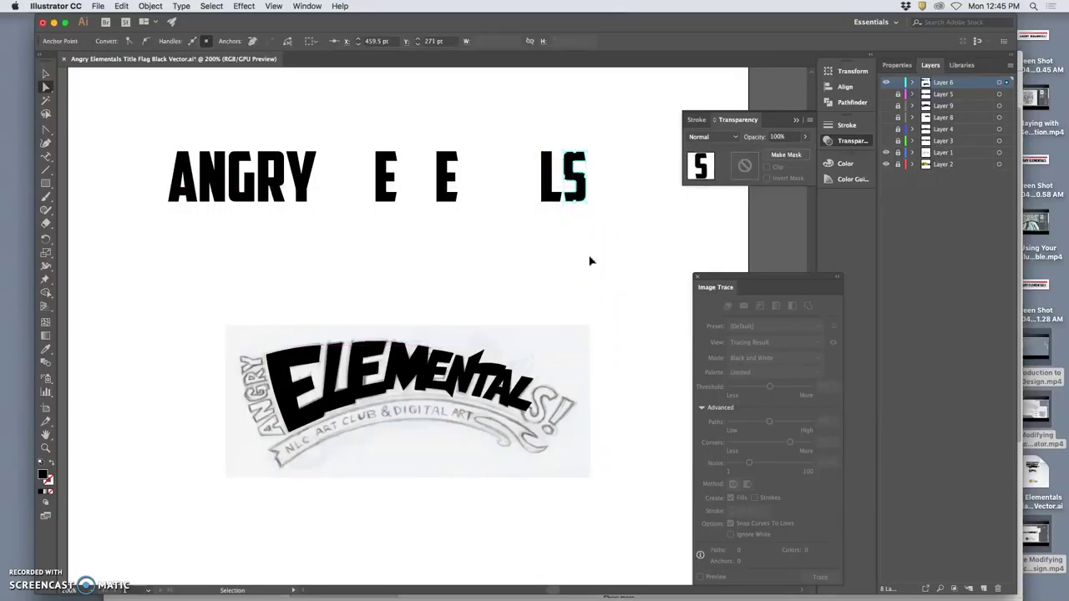
left_click(611, 224)
left_click(582, 178)
mouse_move(582, 178)
left_mouse_down()
mouse_move(585, 424)
mouse_move(568, 396)
mouse_move(581, 382)
left_mouse_up()
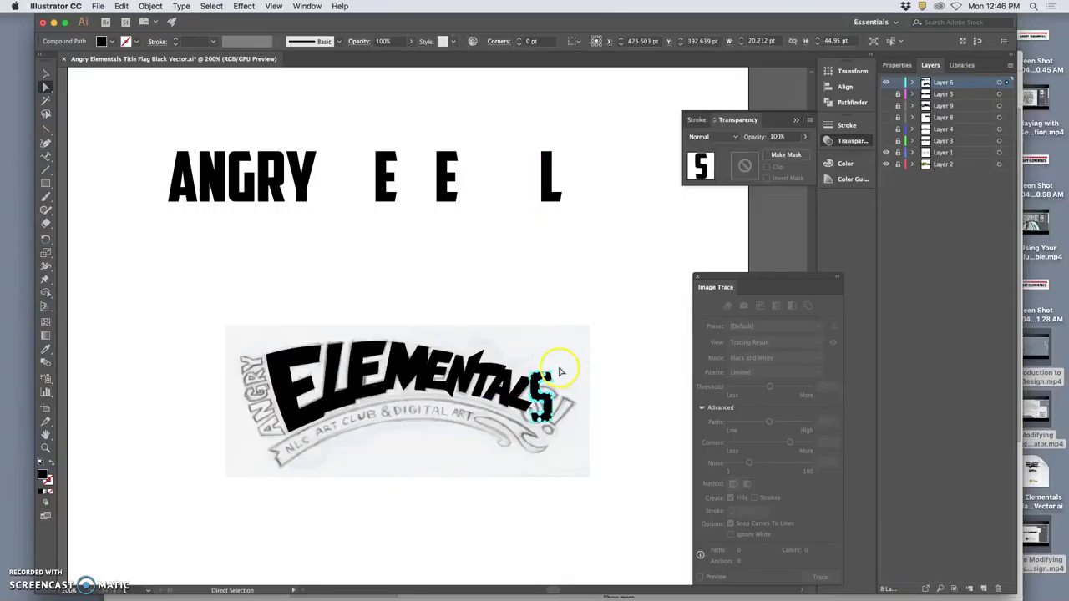
- Rotate the S clockwise and scale it to about 33.6 by 38.6 pt to fit the sketched S
left_click(45, 76)
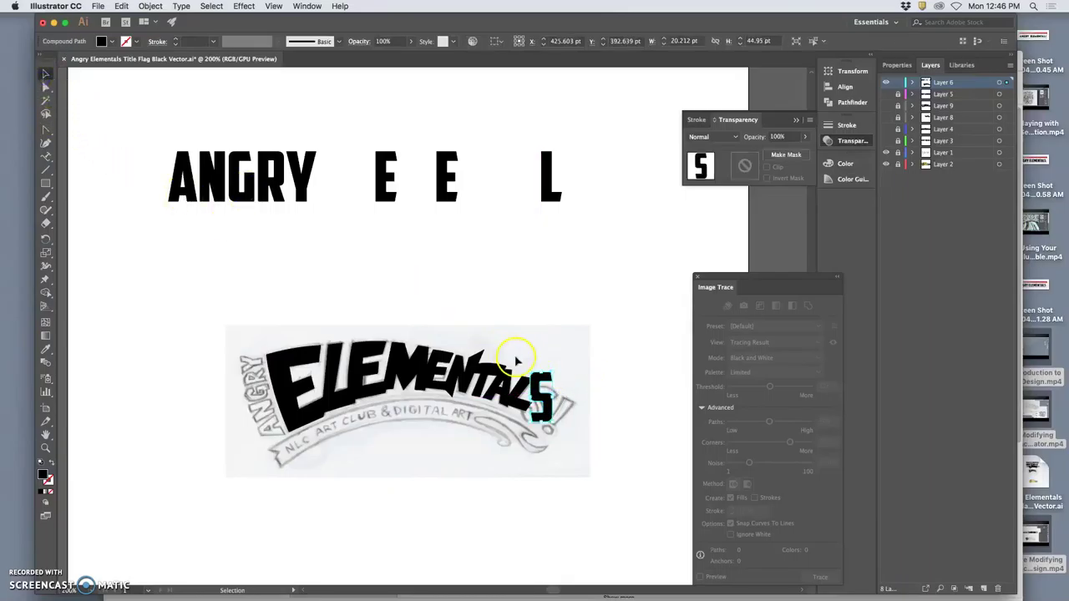
left_click_drag(557, 373, 568, 389)
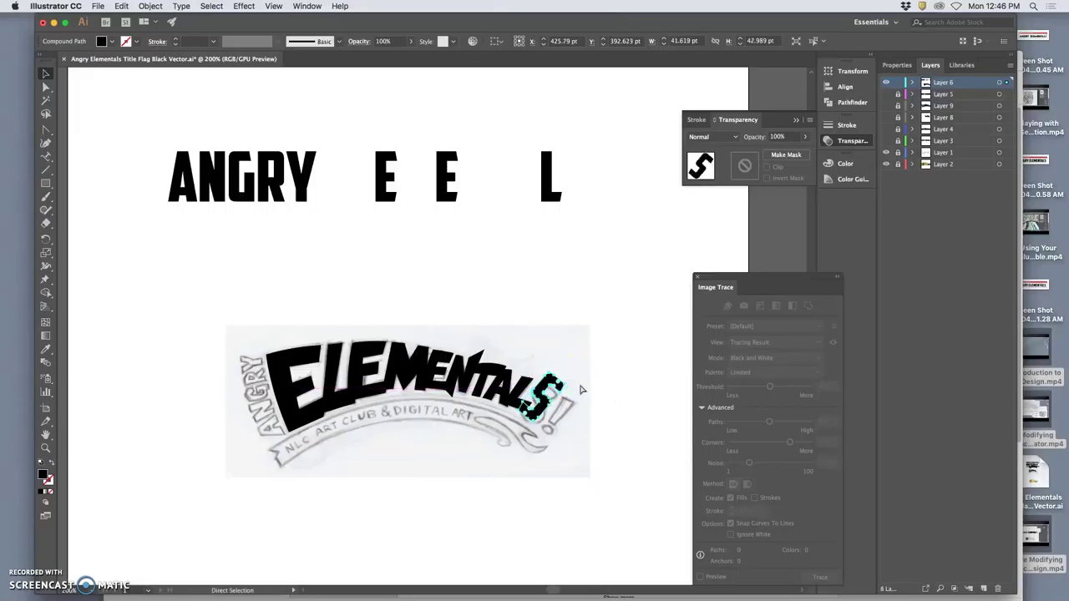
key("super+=")
key("super+=")
key("super+=")
key("super+=")
left_click_drag(474, 274, 494, 315)
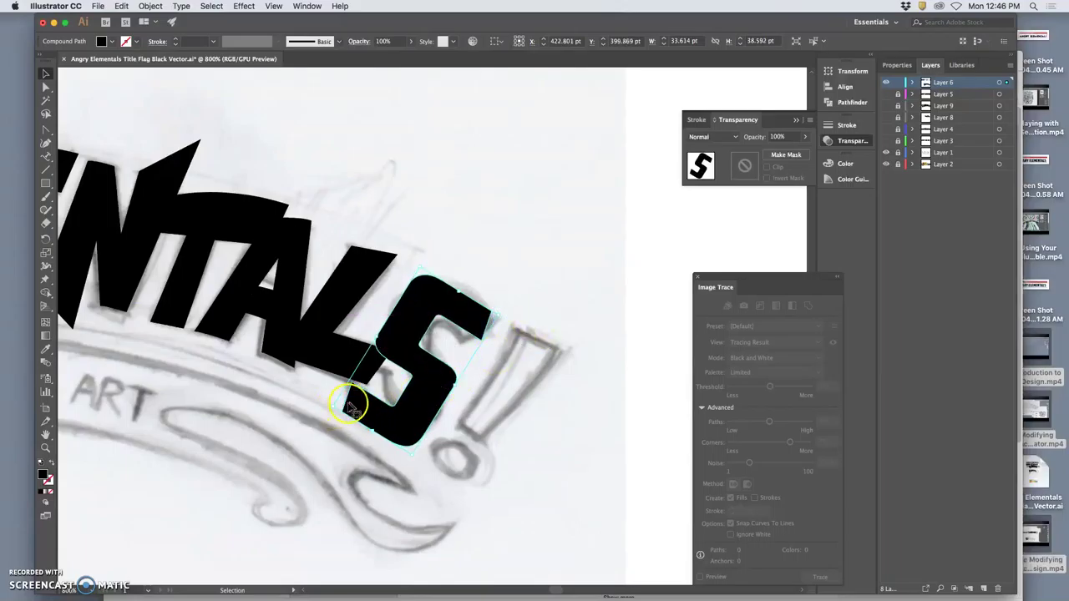
left_click(476, 369)
- Set the S's opacity to 50% so the sketch shows through it
scroll(468, 407, "left", 5)
left_click(501, 322)
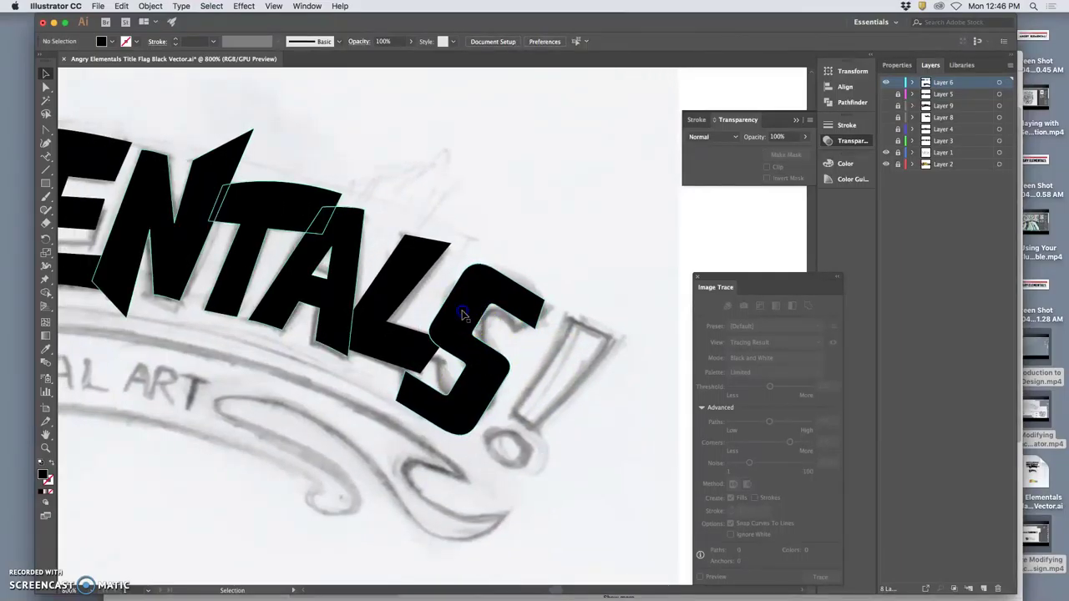
left_click(490, 179)
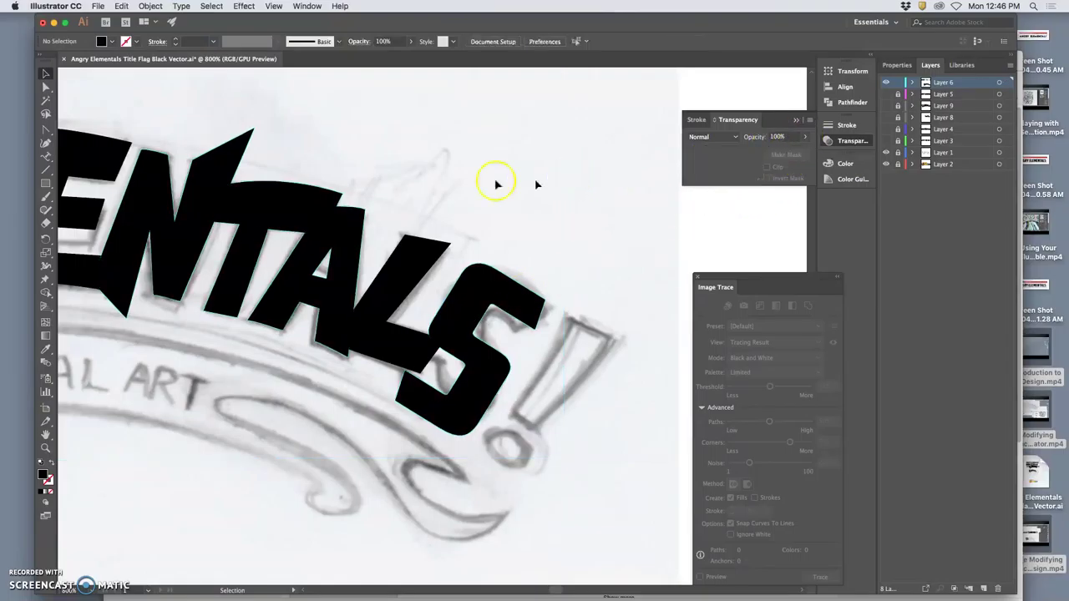
left_click(46, 87)
left_click(478, 349)
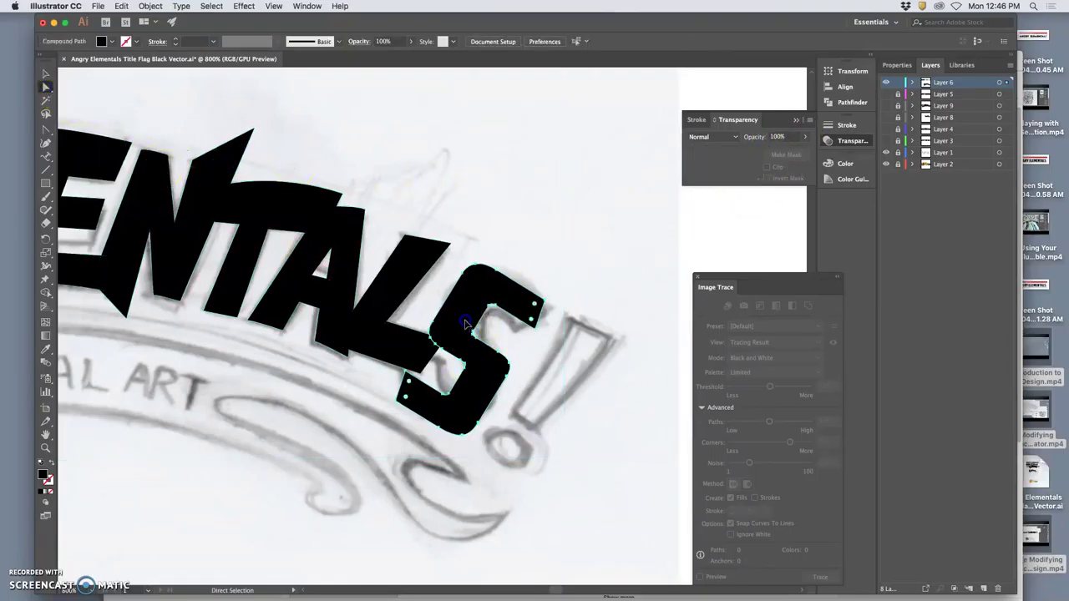
left_click(805, 136)
left_click_drag(790, 150, 782, 150)
left_click(630, 228)
- Reshape the S's upper arm and the curve beneath it with Direct Selection, following the sketched outline
left_click(43, 87)
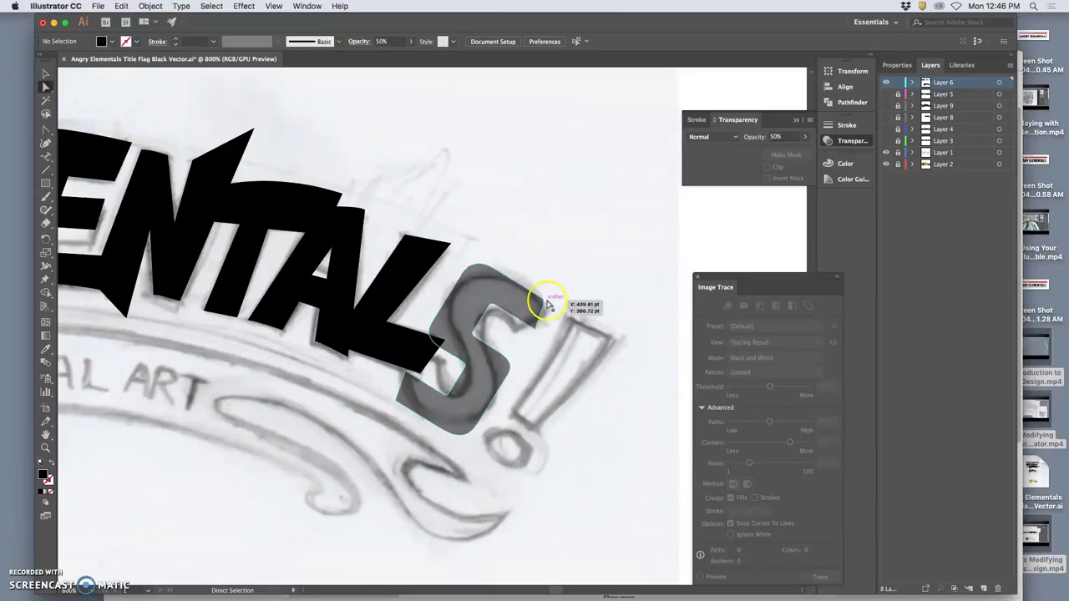
left_click_drag(549, 305, 518, 333)
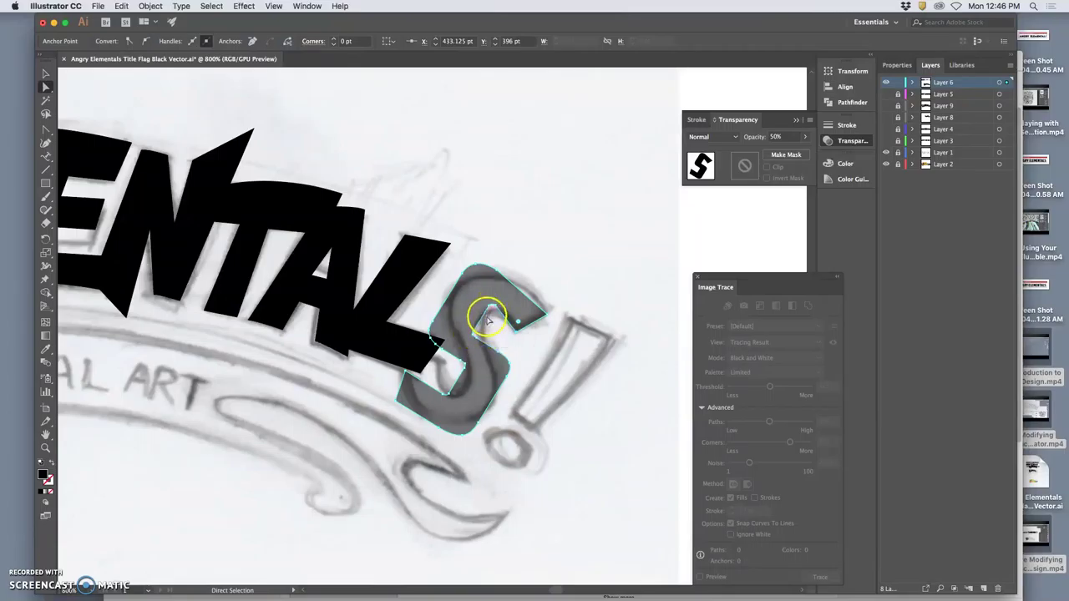
left_click_drag(489, 310, 480, 325)
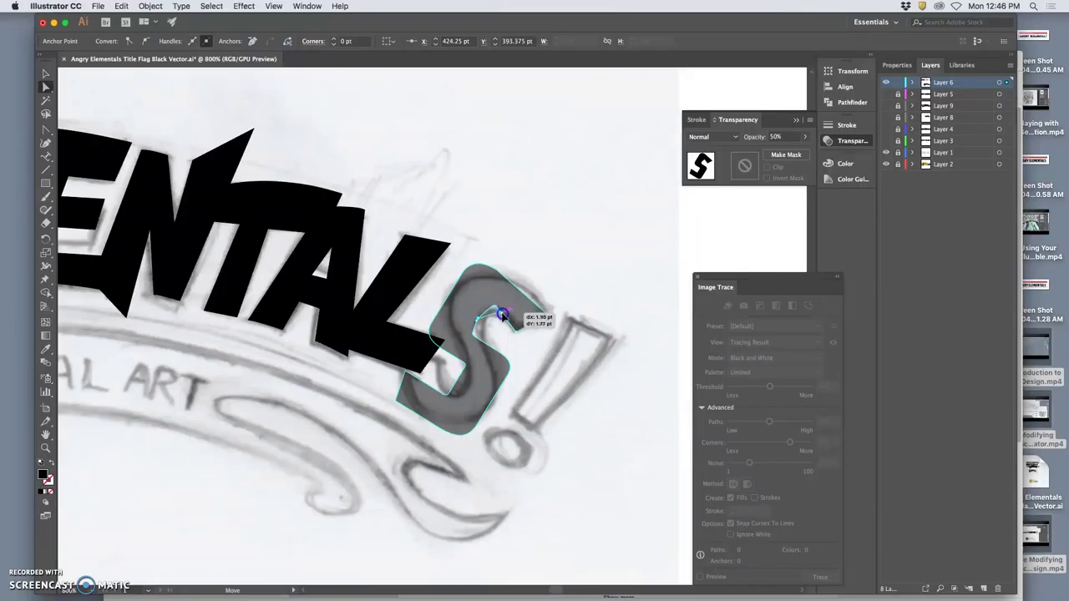
left_click_drag(501, 314, 494, 303)
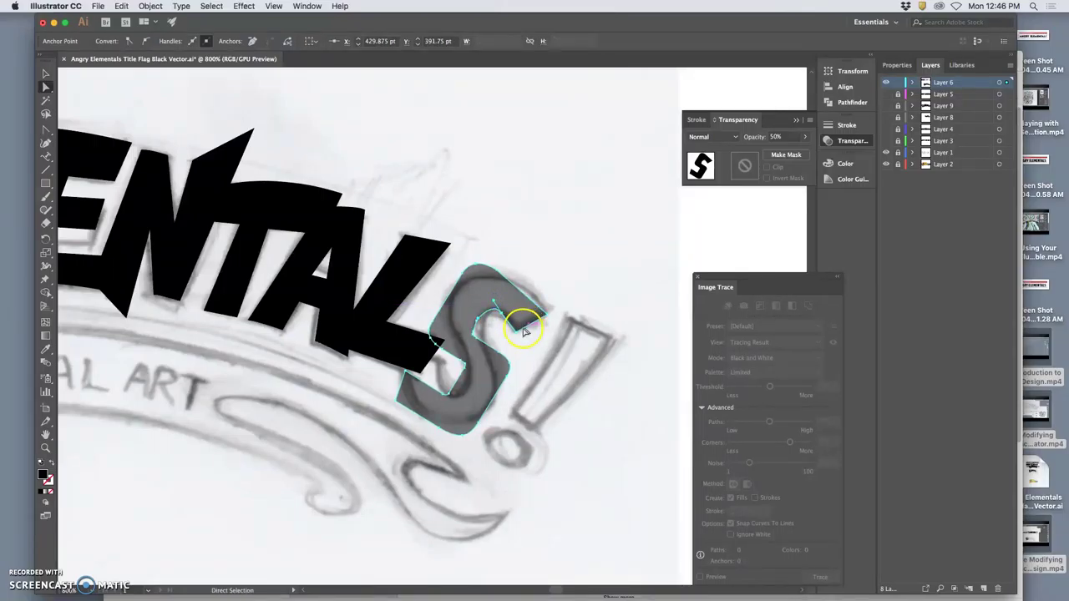
- Move the anchor points along the S's right-hand inner edge and lower bend inward toward the sketch
left_click_drag(474, 336, 481, 341)
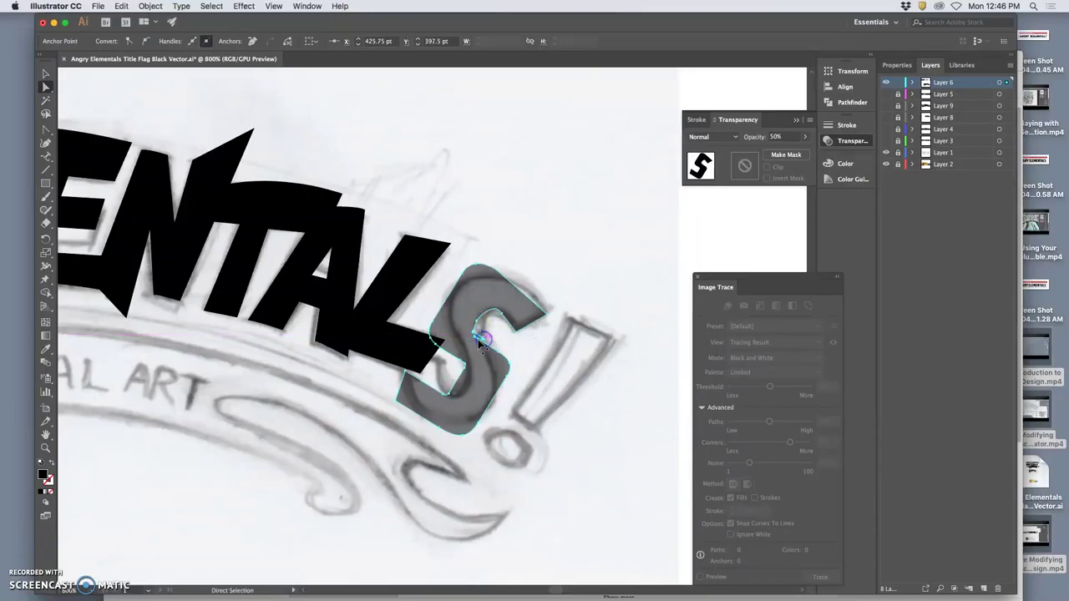
left_click(498, 356)
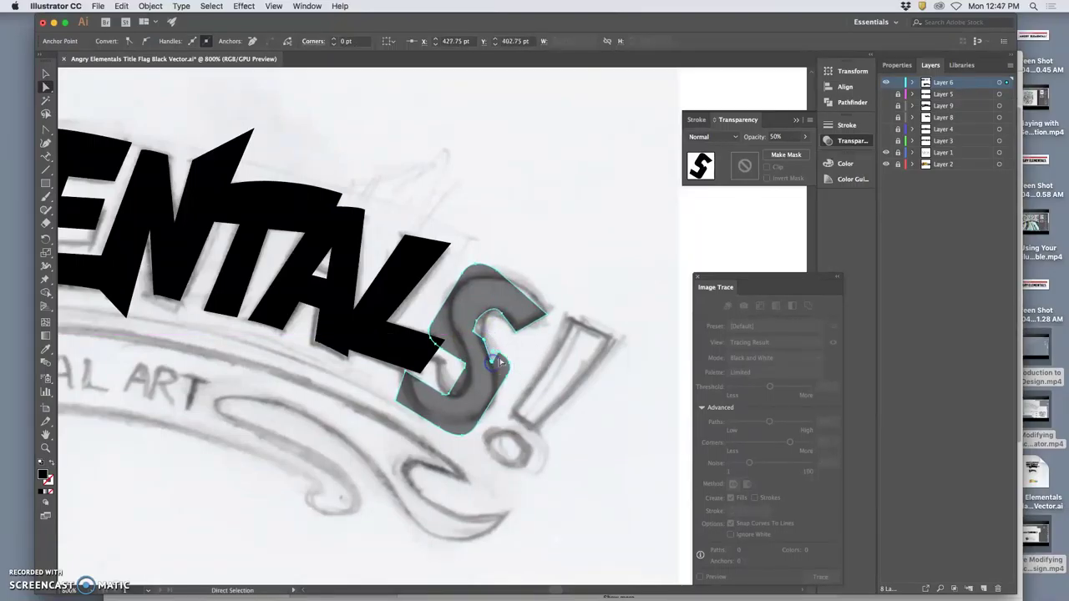
left_click_drag(501, 356, 501, 386)
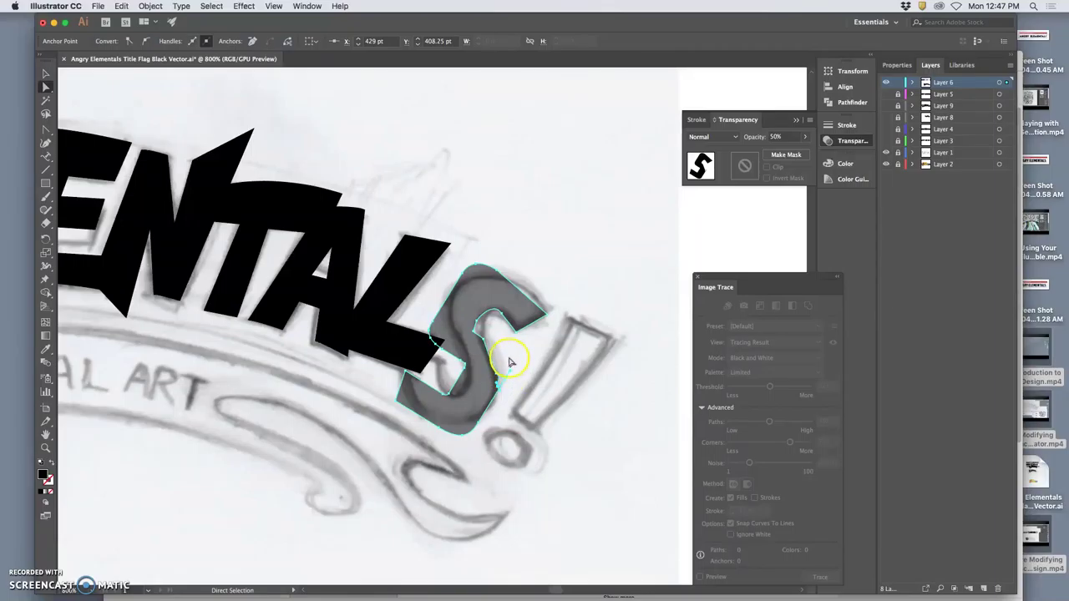
left_click_drag(478, 336, 483, 313)
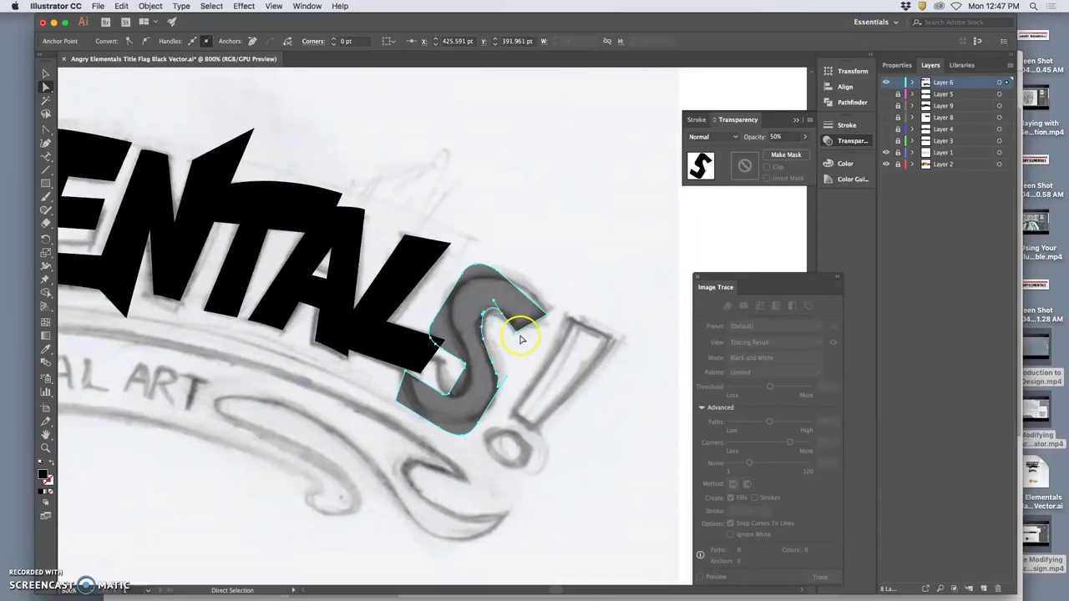
- Delete the surplus anchor points on the S's right-hand inner edge and lower bend
left_click(51, 129)
left_click(78, 157)
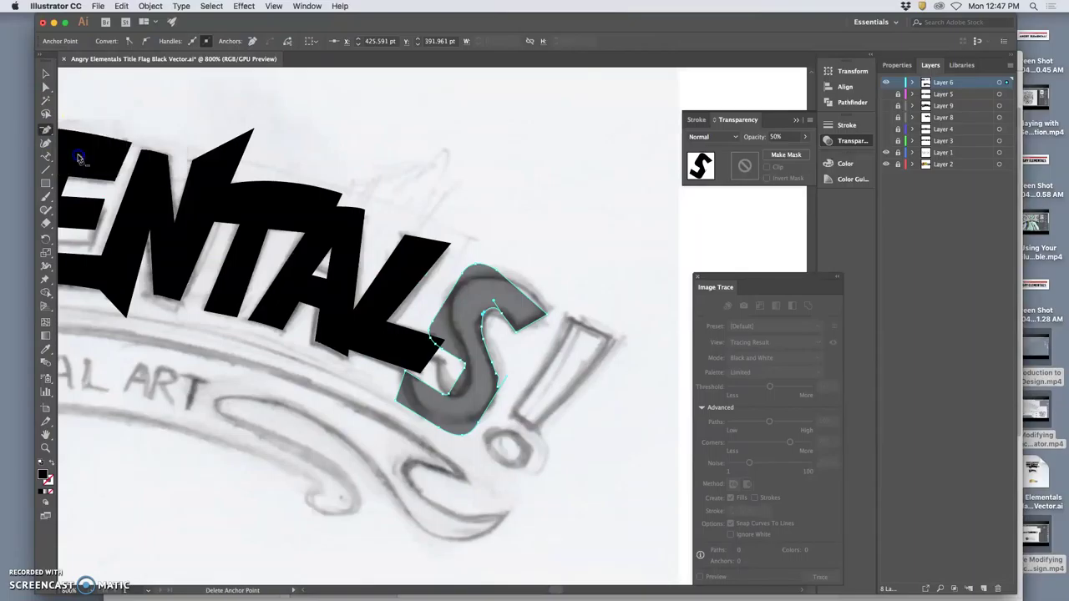
left_click(497, 388)
left_click(482, 317)
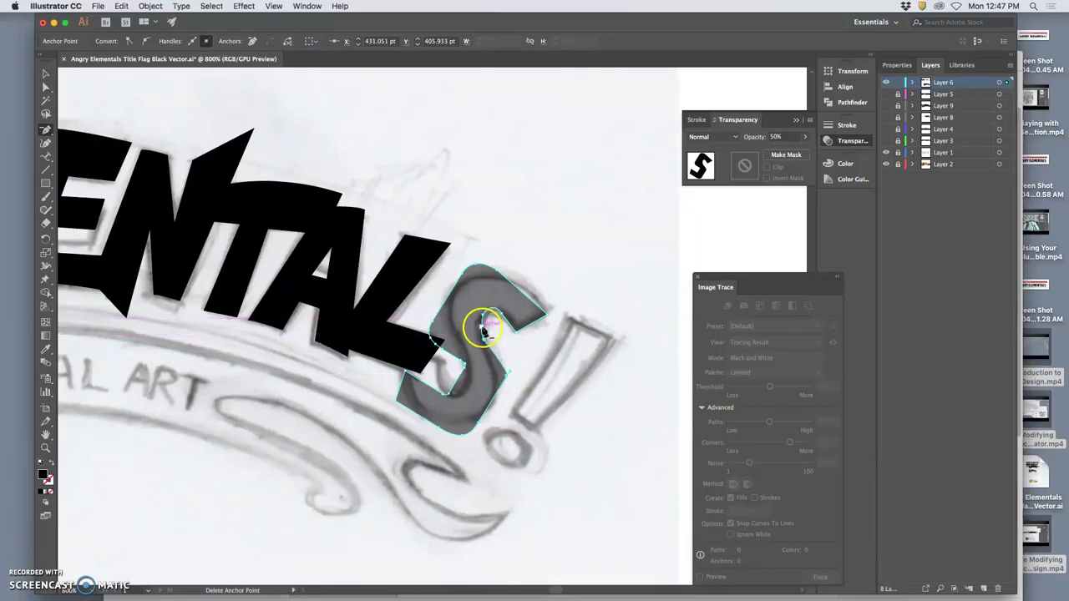
left_click(436, 337)
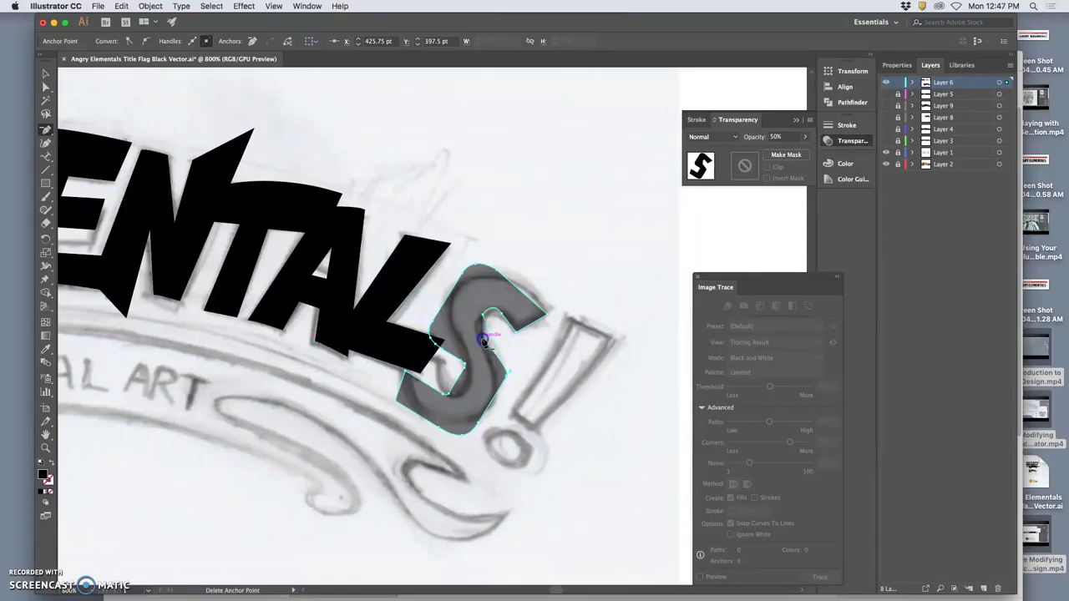
- Reposition the anchor point at the S's lower right bend and its handle to follow the sketch
left_click(46, 87)
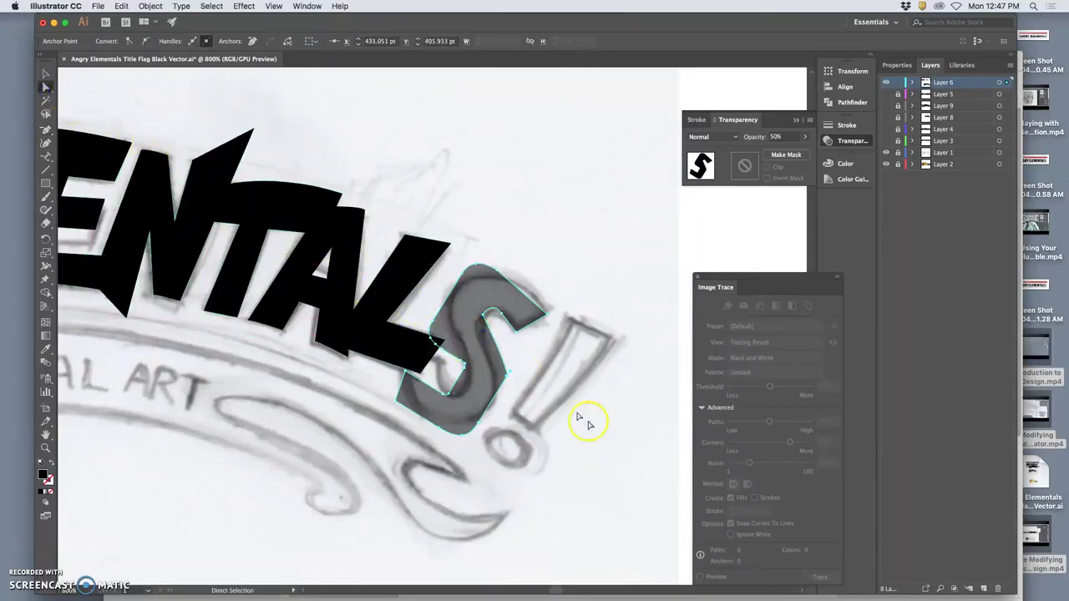
left_click_drag(511, 373, 467, 333)
left_click(540, 349)
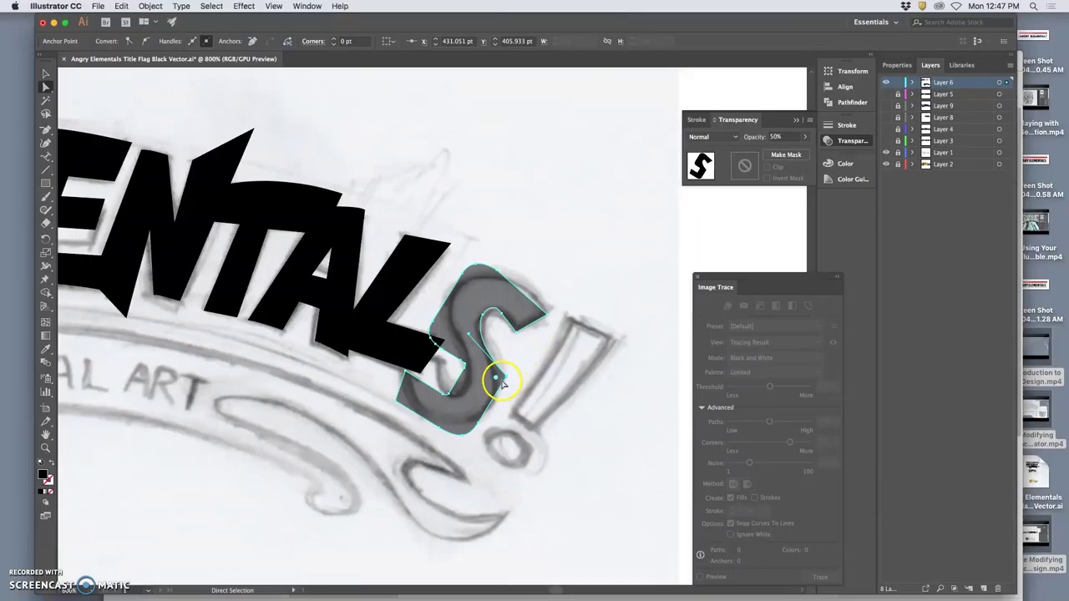
left_click(506, 370)
left_click_drag(508, 375, 498, 385)
left_click(276, 258)
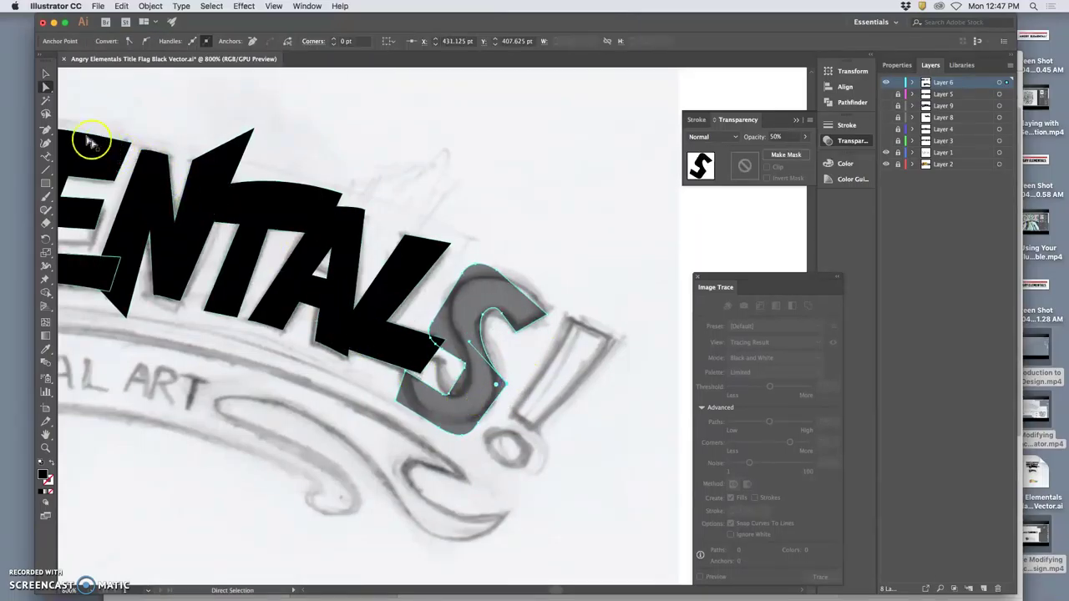
- Convert the corner at the S's lower right bend into a smooth curve by pulling out its direction handles
left_click(44, 131)
left_click_drag(43, 131, 83, 170)
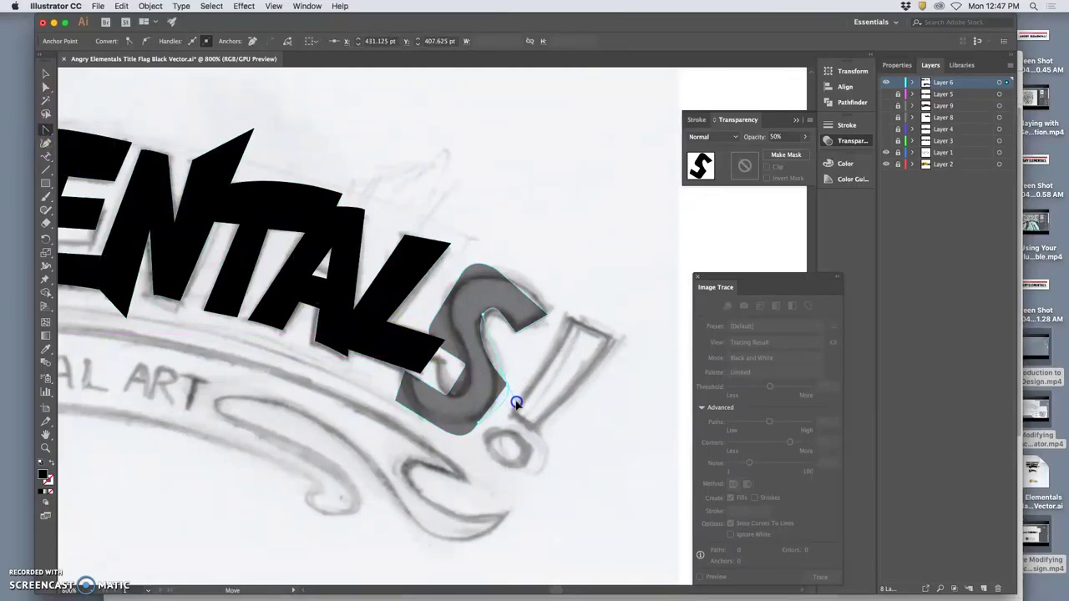
left_click_drag(517, 405, 517, 405)
left_click(496, 368)
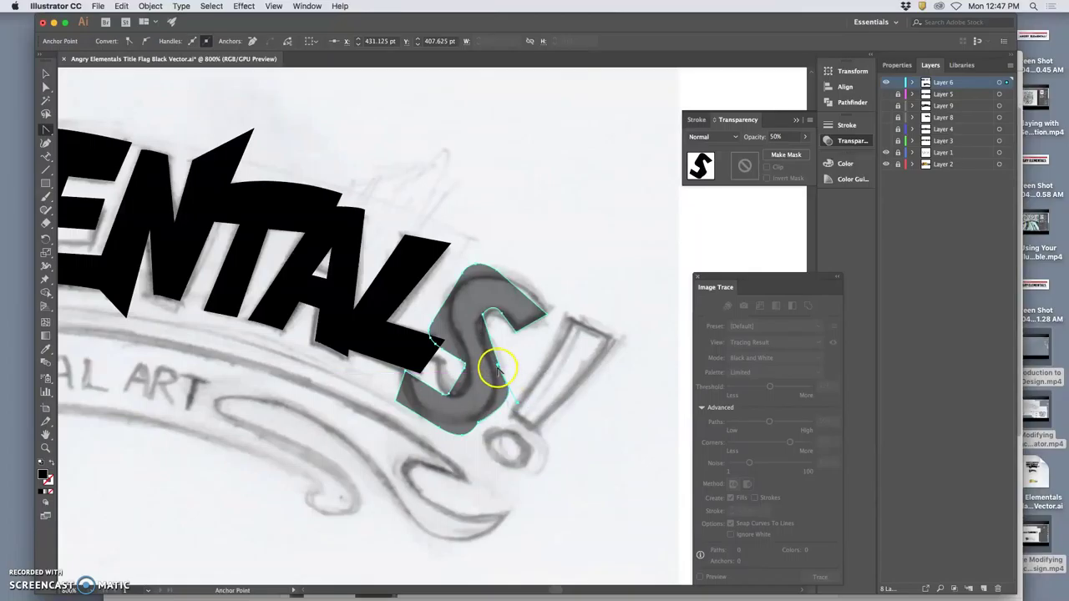
left_click_drag(477, 356, 510, 399)
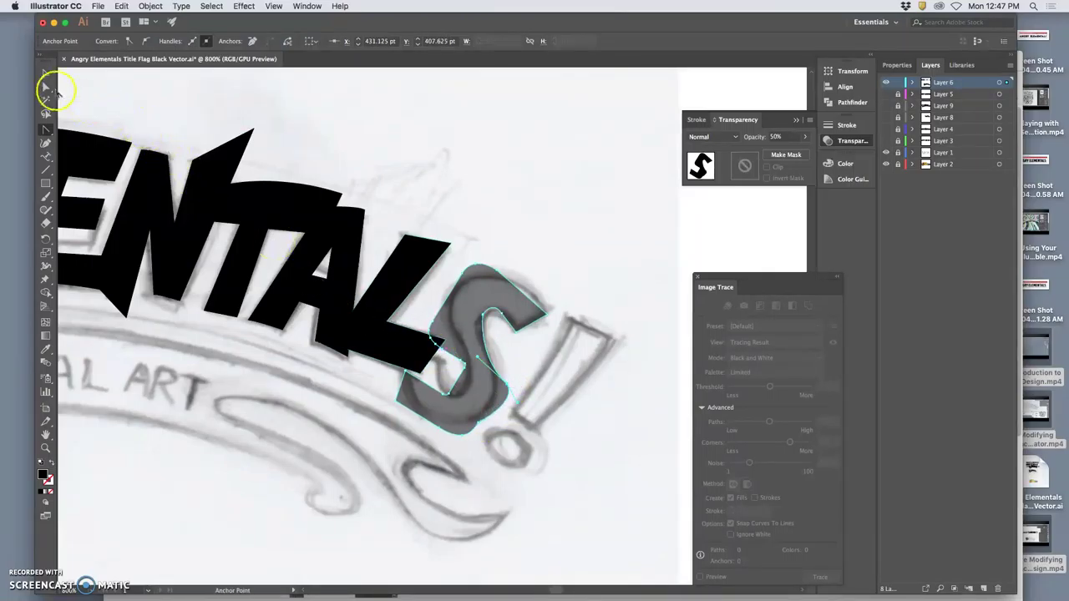
- Move the smoothed bend point inward and adjust the inner curve's anchor point and handles to match the sketched S
left_click(46, 87)
left_click(511, 385)
mouse_move(508, 387)
left_mouse_down()
mouse_move(497, 391)
mouse_move(472, 361)
mouse_move(486, 351)
mouse_move(495, 381)
left_mouse_up()
left_click_drag(489, 338, 481, 320)
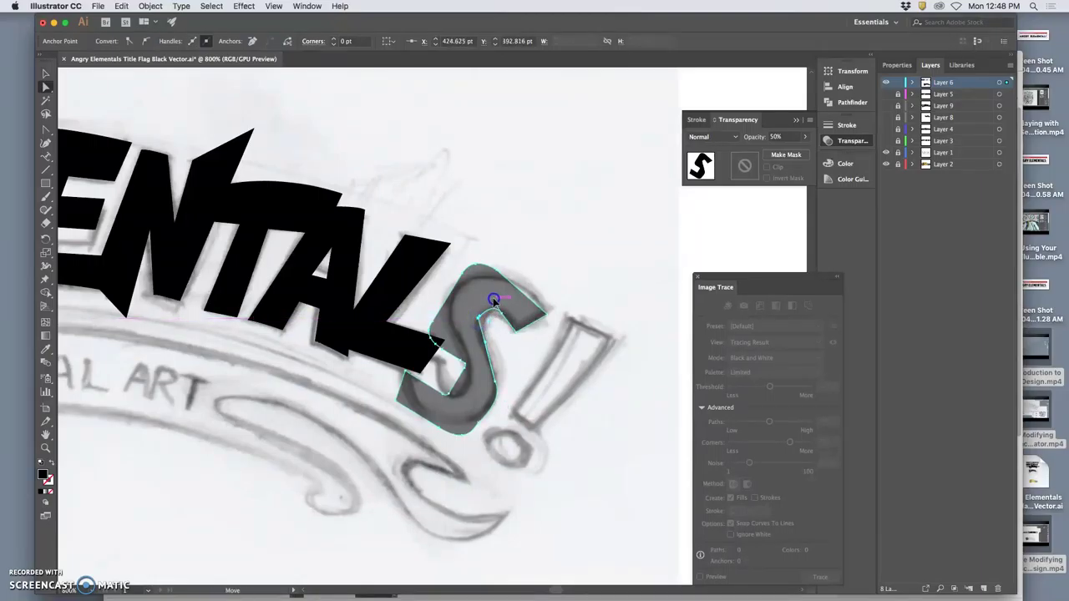
left_click(507, 347)
left_click(479, 318)
left_click_drag(480, 315, 479, 328)
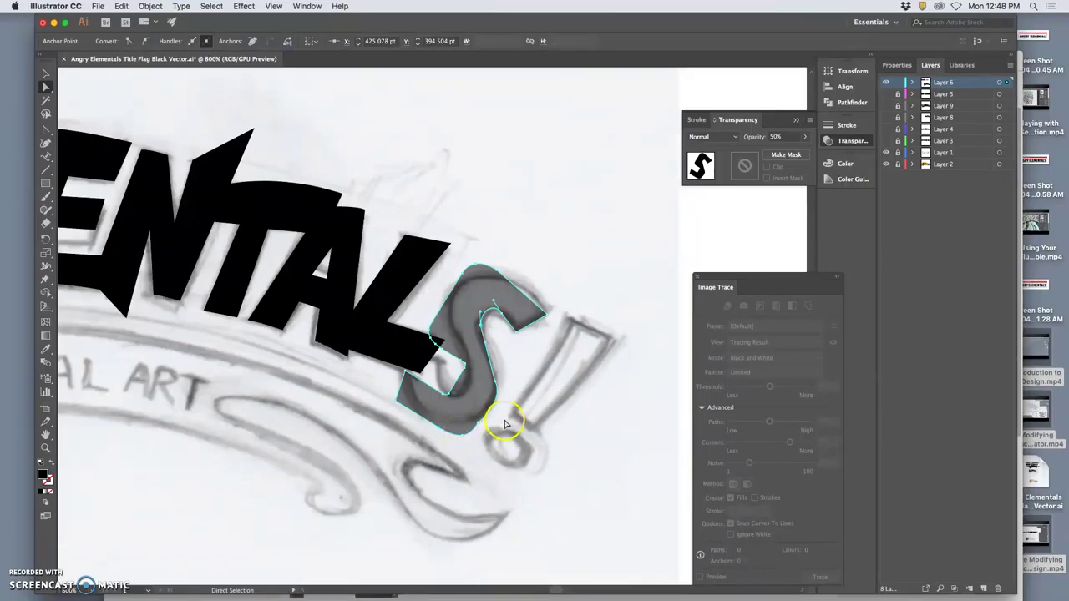
- Deselect the S and examine its shape against the whole ELEMENTALS lettering and the sketch
left_click(532, 386)
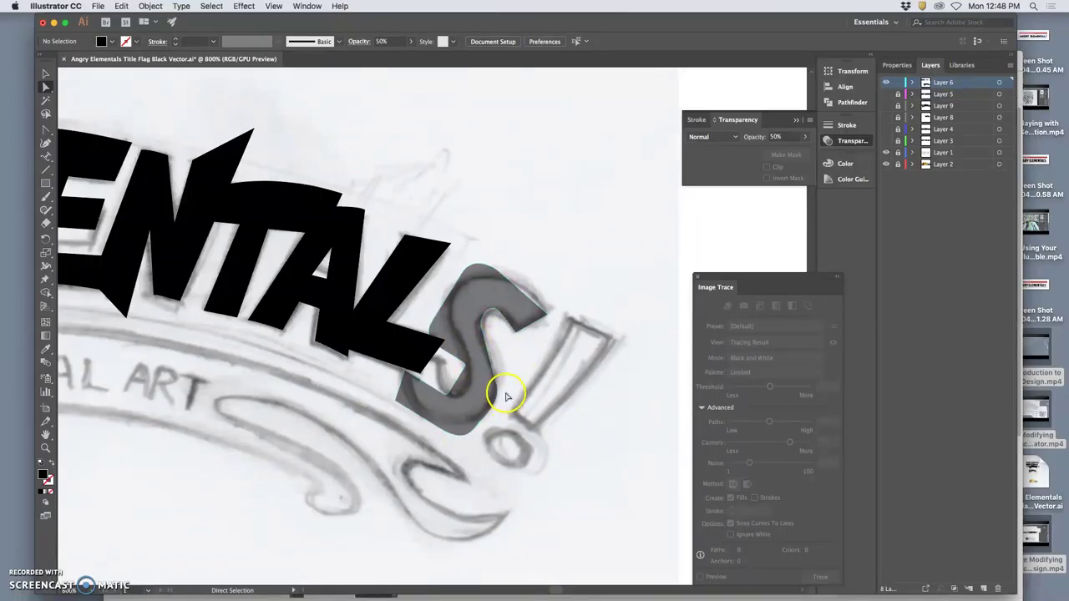
key("super+minus")
key("super+minus")
key("super+minus")
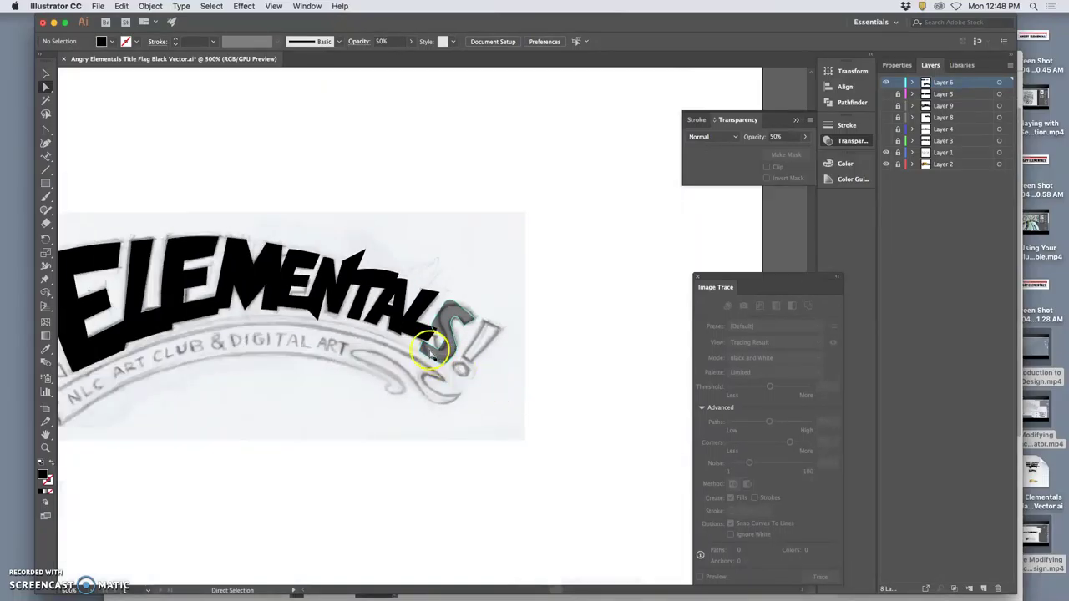
scroll(430, 353, "left", 3)
key("super+minus")
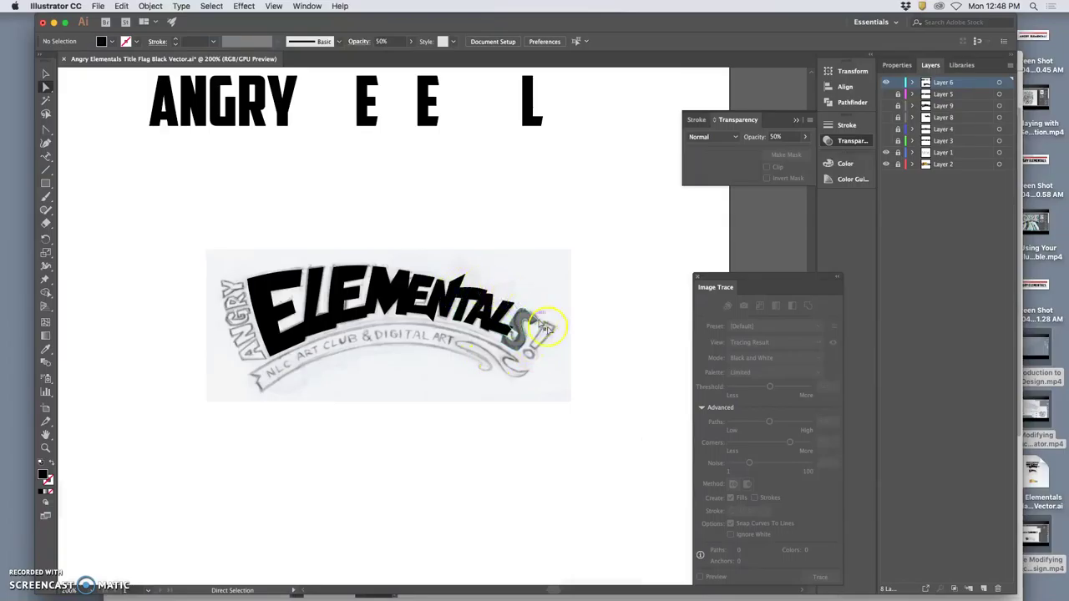
key("super+plus")
key("super+plus")
key("super+plus")
key("super+plus")
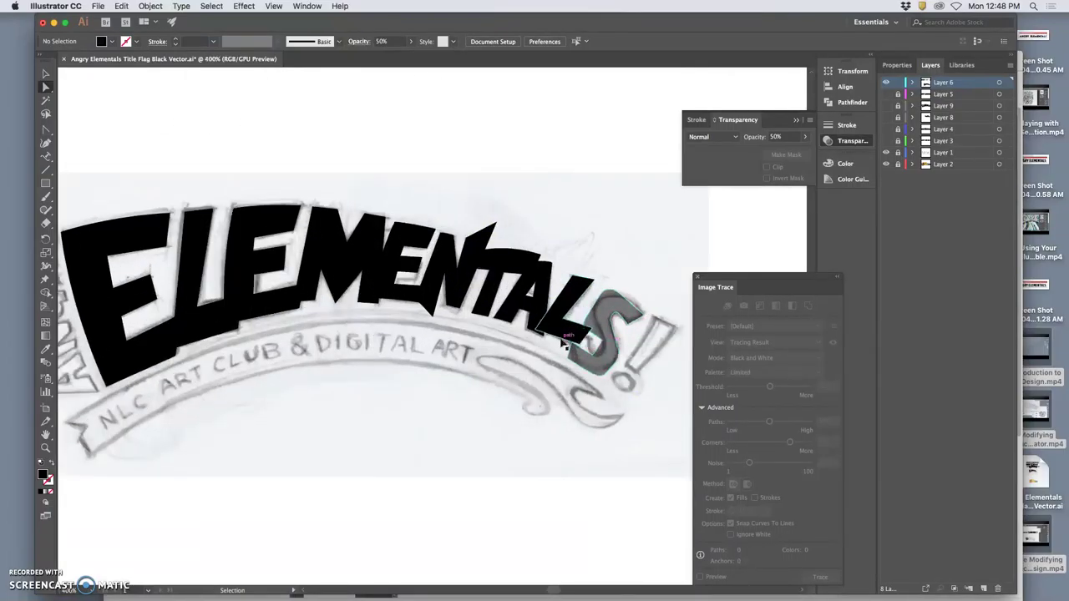
scroll(544, 342, "right", 3)
scroll(539, 343, "right", 3)
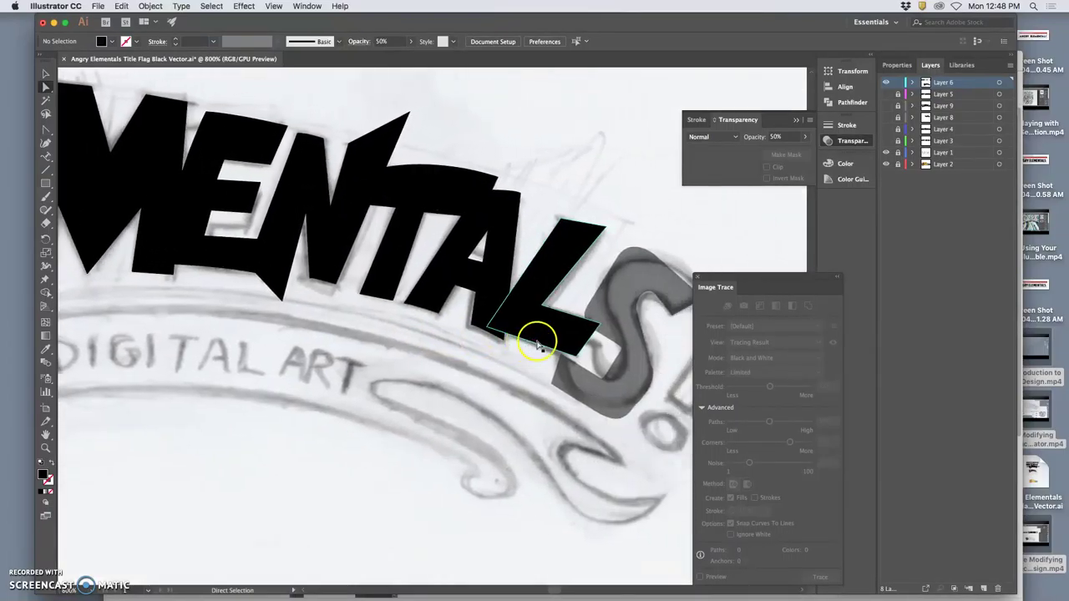
- Select the S and remove the surplus anchor points along its left edge and inner lower notch with the Delete Anchor Point tool
left_click(560, 288)
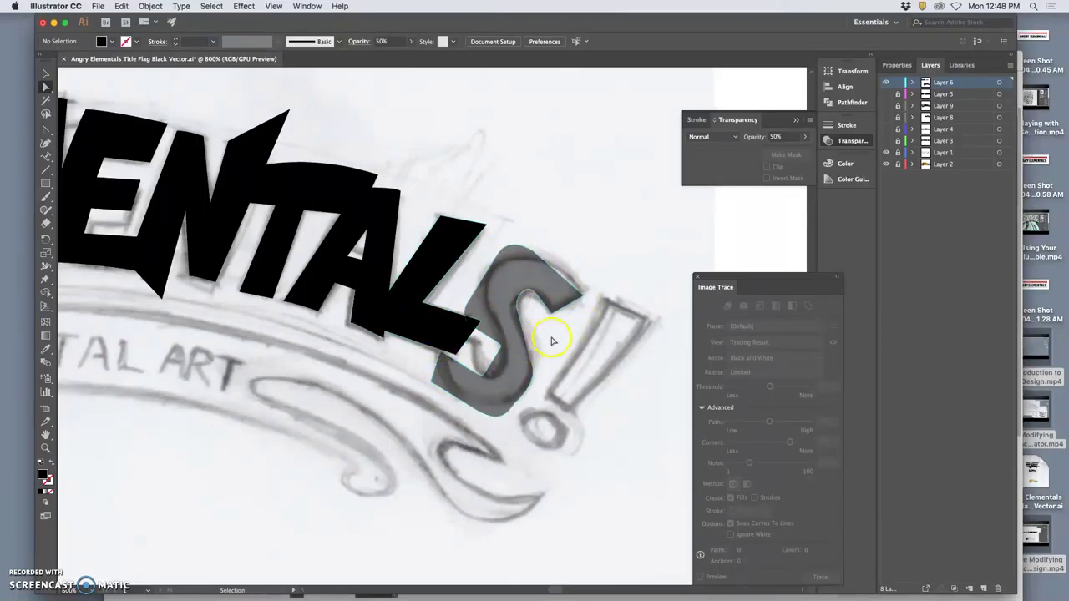
key("super+plus")
scroll(587, 332, "right", 2)
key("super+plus")
key("a")
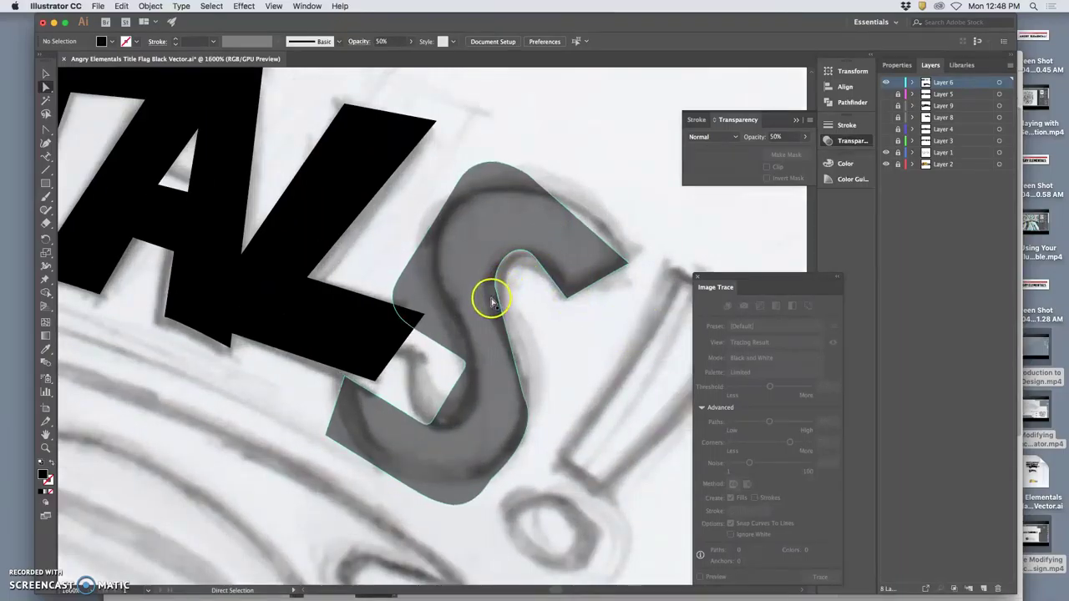
left_click(424, 324)
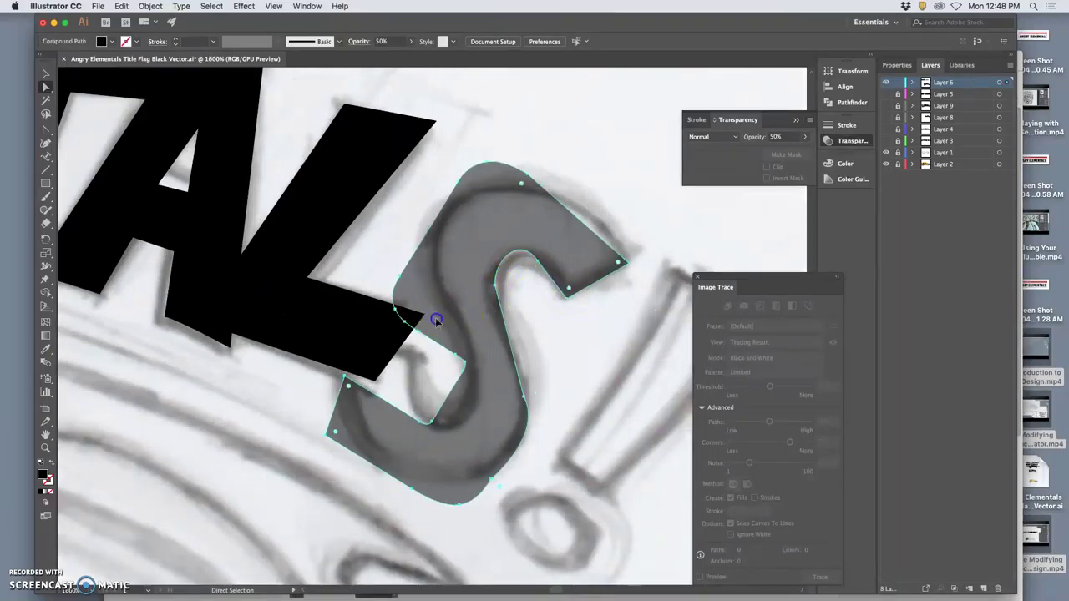
left_click(46, 143)
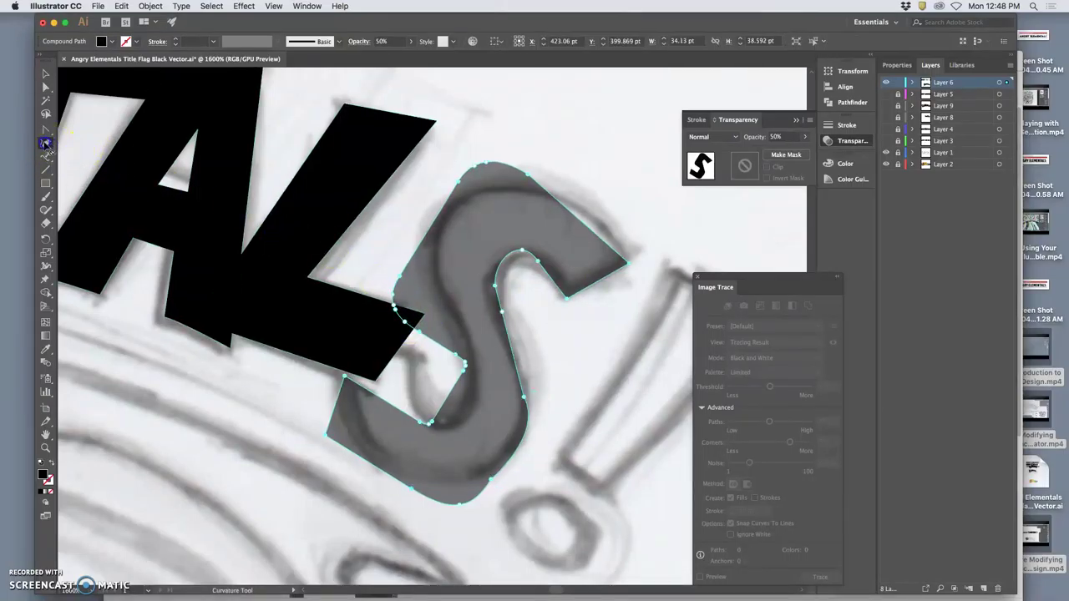
left_click_drag(45, 130, 71, 156)
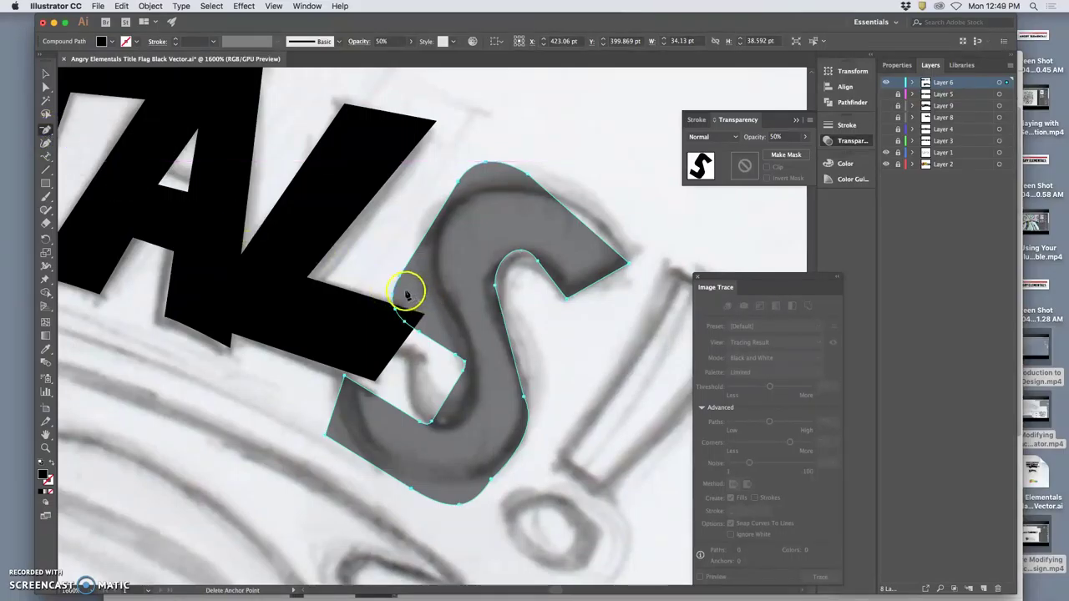
left_click(401, 277)
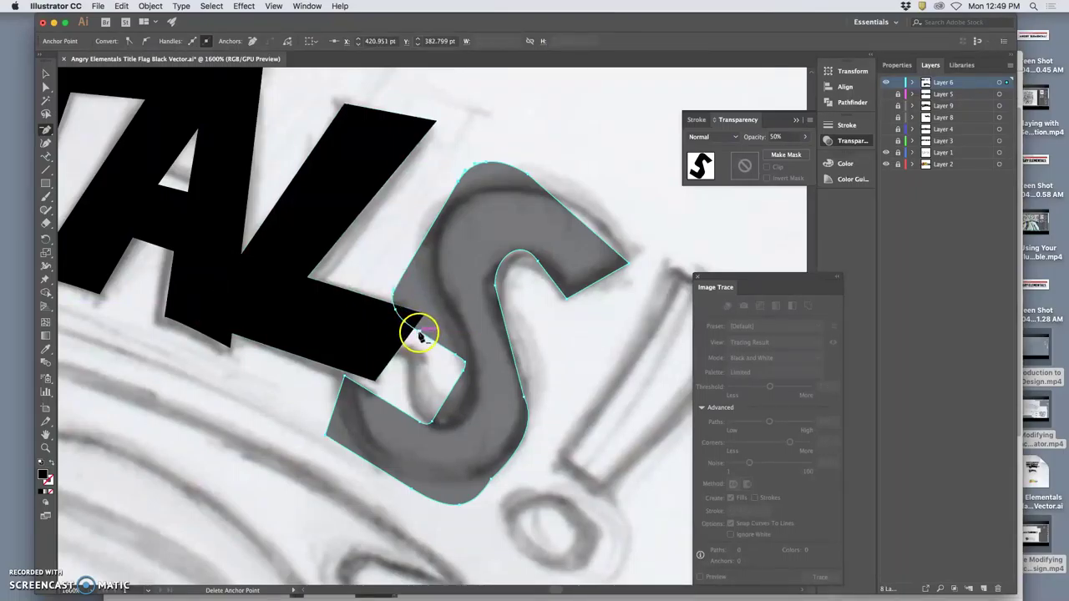
left_click(458, 361)
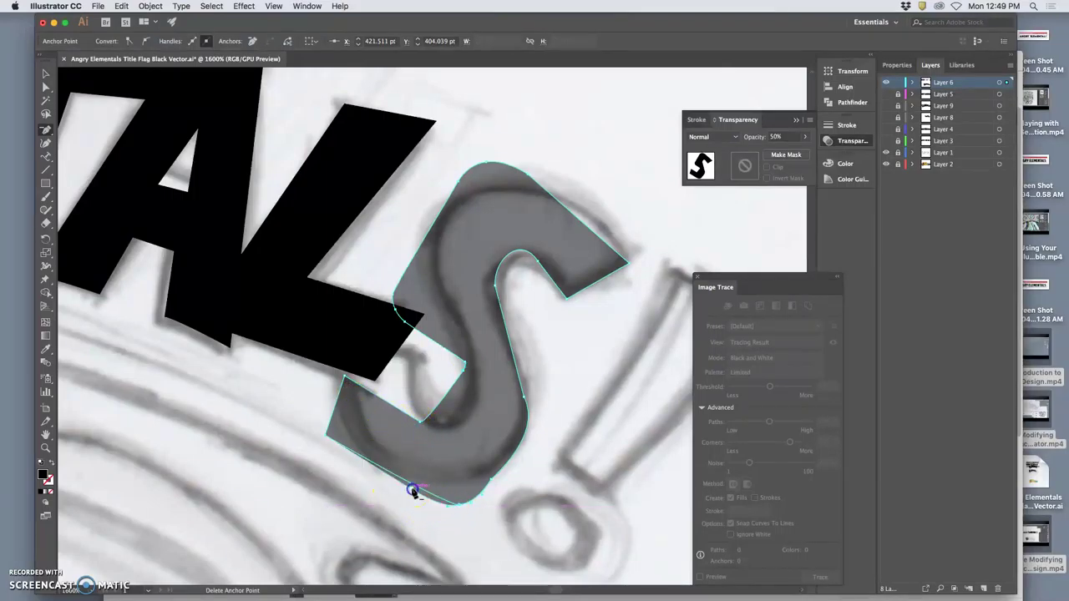
- Move the S's bottom anchor point up to the sketch, and shift the inner lower corner point right, pulling out its handle into a curve
left_click(135, 202)
left_click(45, 87)
left_click(512, 449)
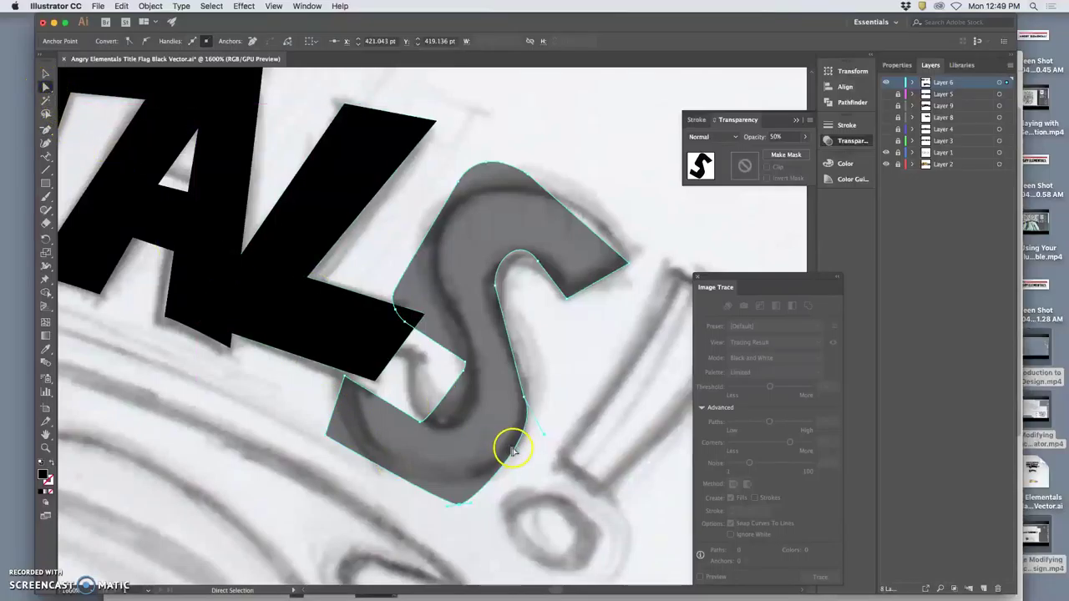
left_click_drag(456, 505, 423, 475)
left_click(482, 495)
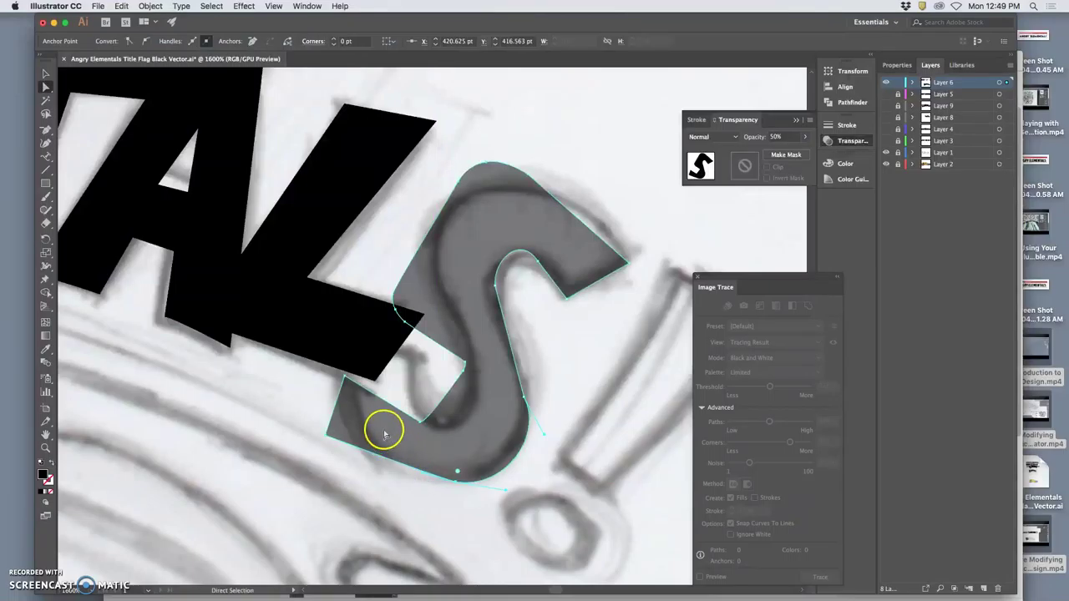
left_click_drag(423, 425, 443, 429)
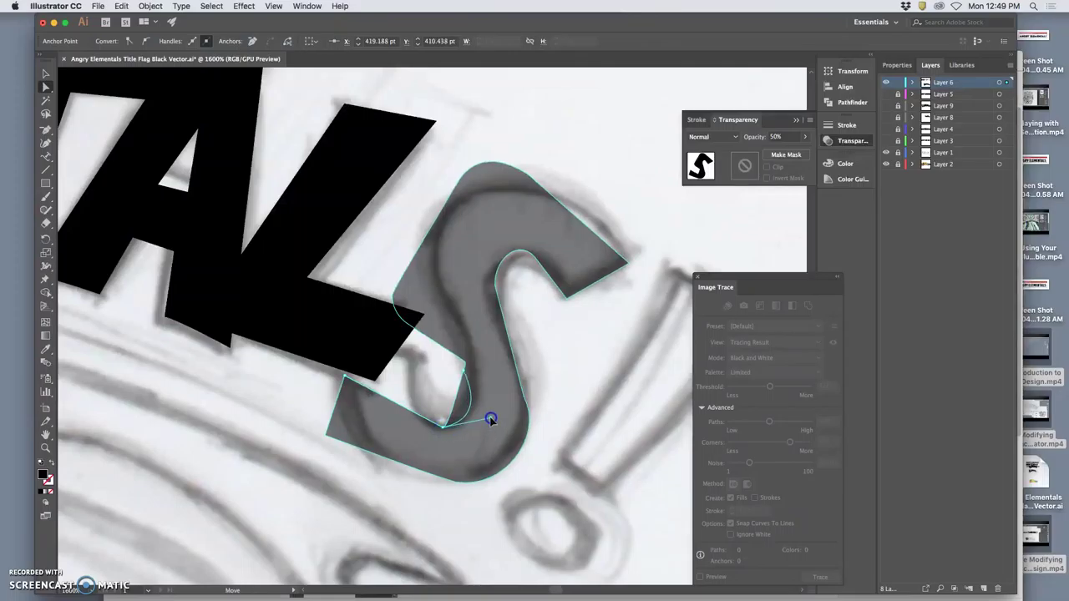
left_click_drag(496, 417, 496, 418)
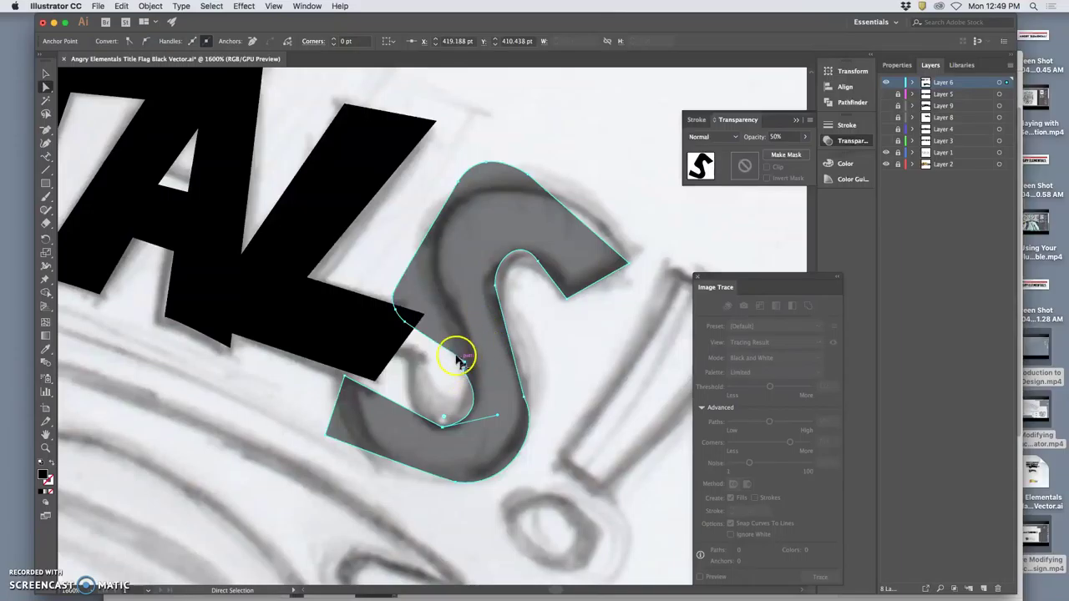
- Move the S's left edge anchor points onto the sketched upper bend and spine, deleting the surplus point between them
left_click_drag(390, 295, 433, 209)
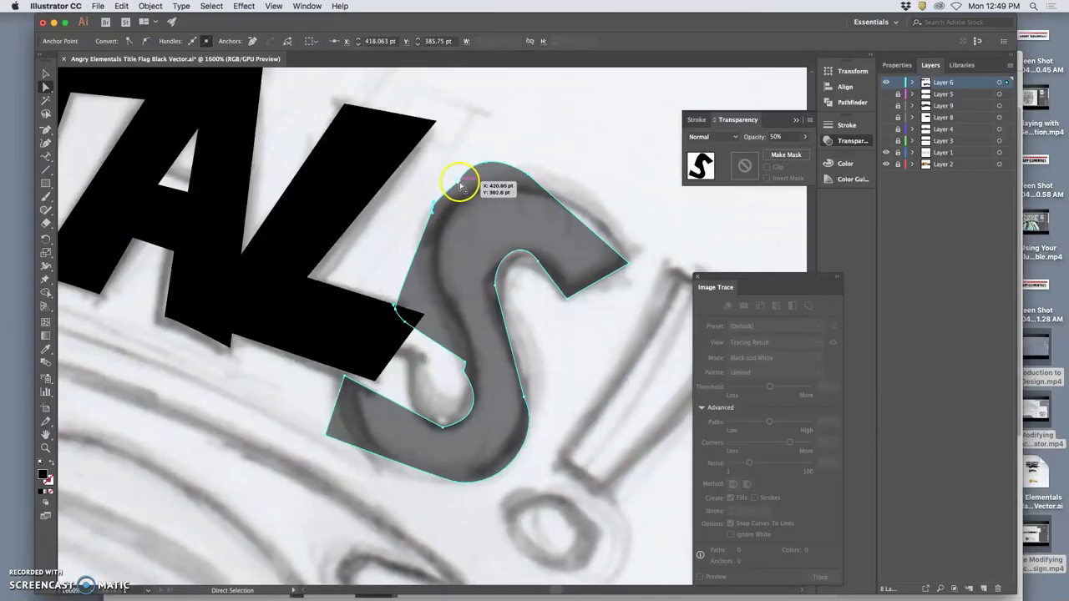
left_click(45, 130)
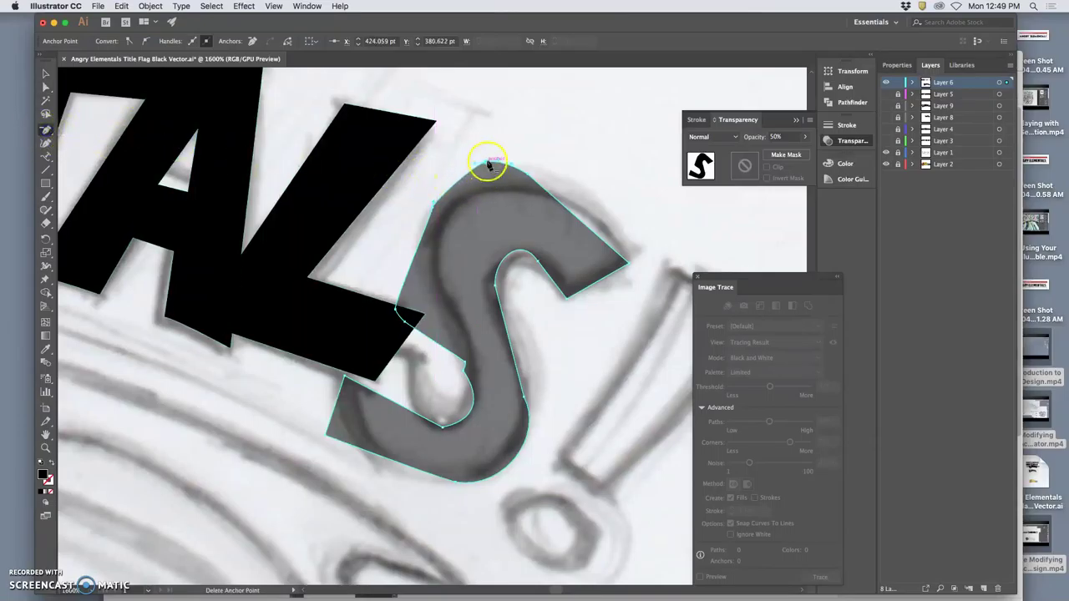
left_click(395, 310)
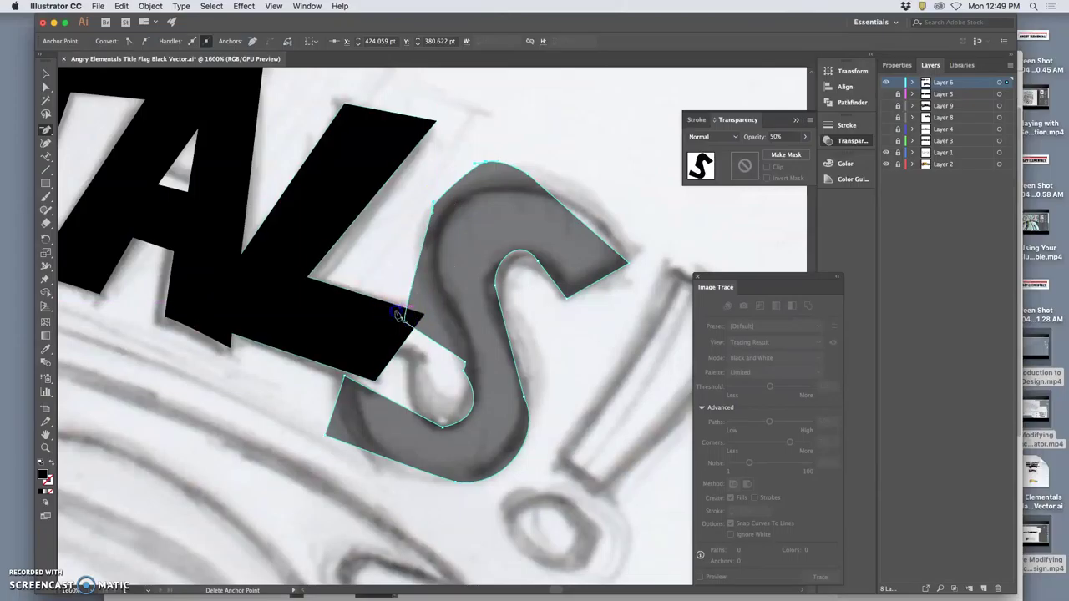
left_click(45, 86)
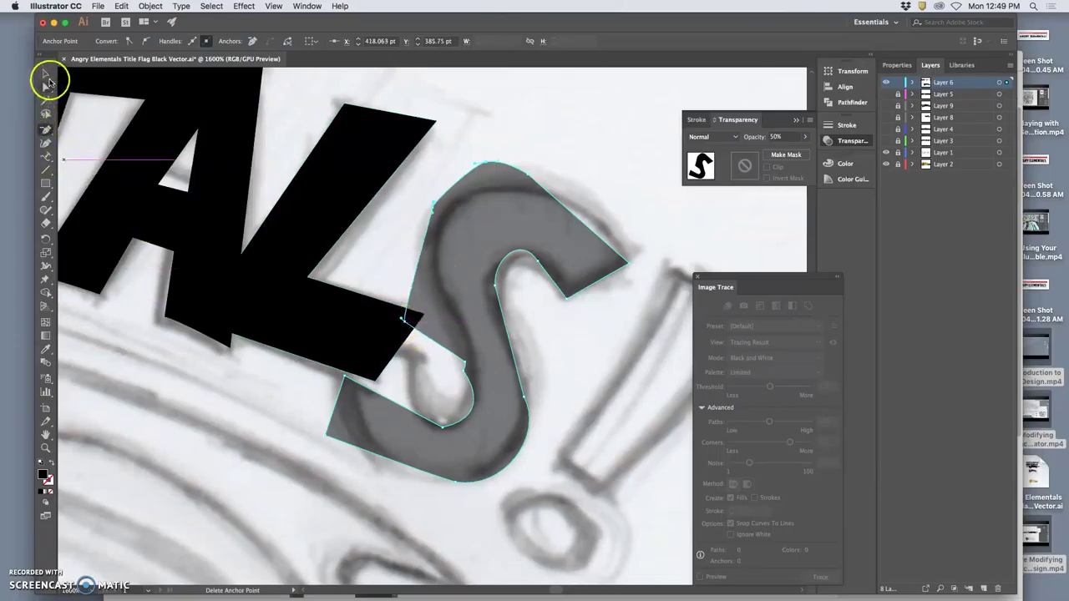
left_click_drag(405, 317, 439, 308)
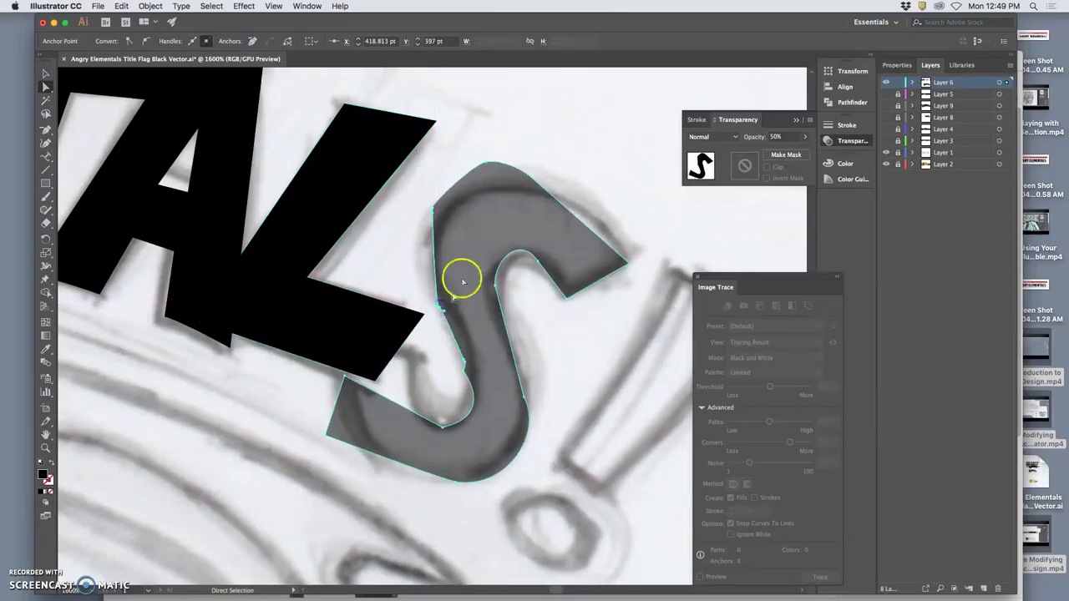
- Adjust the anchor point and handles at the S's upper left bend to round it along the sketch
mouse_move(430, 214)
left_mouse_down()
mouse_move(428, 228)
mouse_move(432, 210)
mouse_move(435, 222)
left_mouse_up()
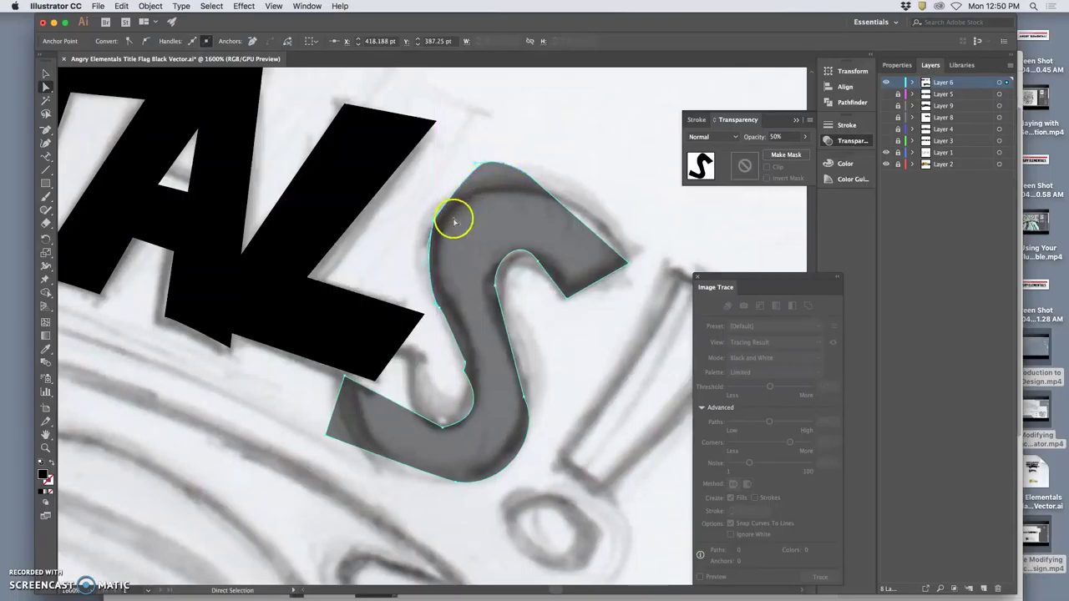
left_click_drag(472, 164, 445, 164)
left_click(553, 219)
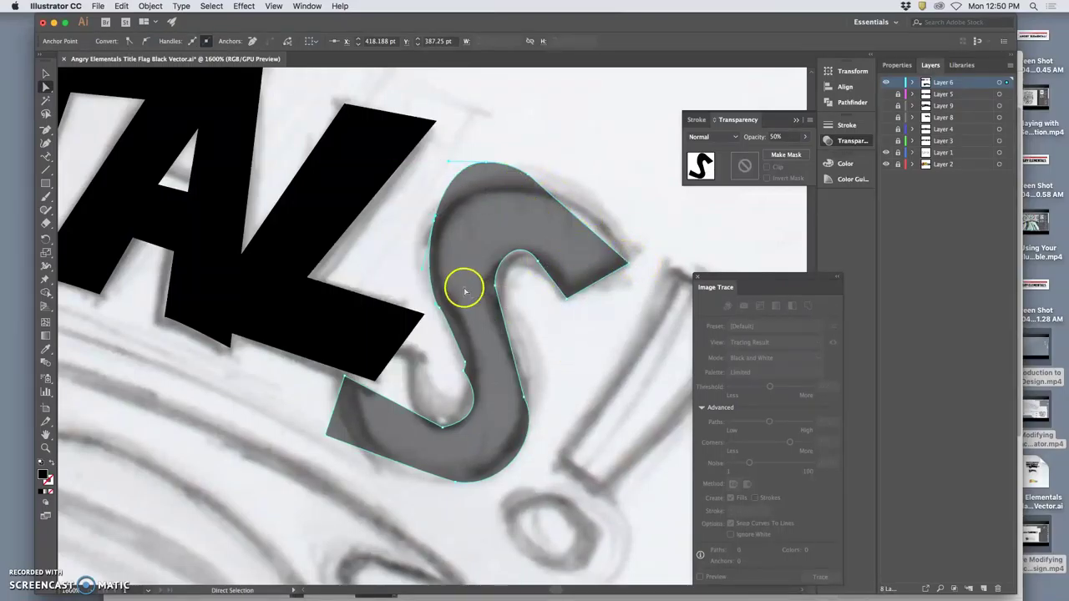
- Smooth the left side of the S's spine by adjusting its anchor points and deleting the surplus ones above the inner lower curve
left_click(45, 128)
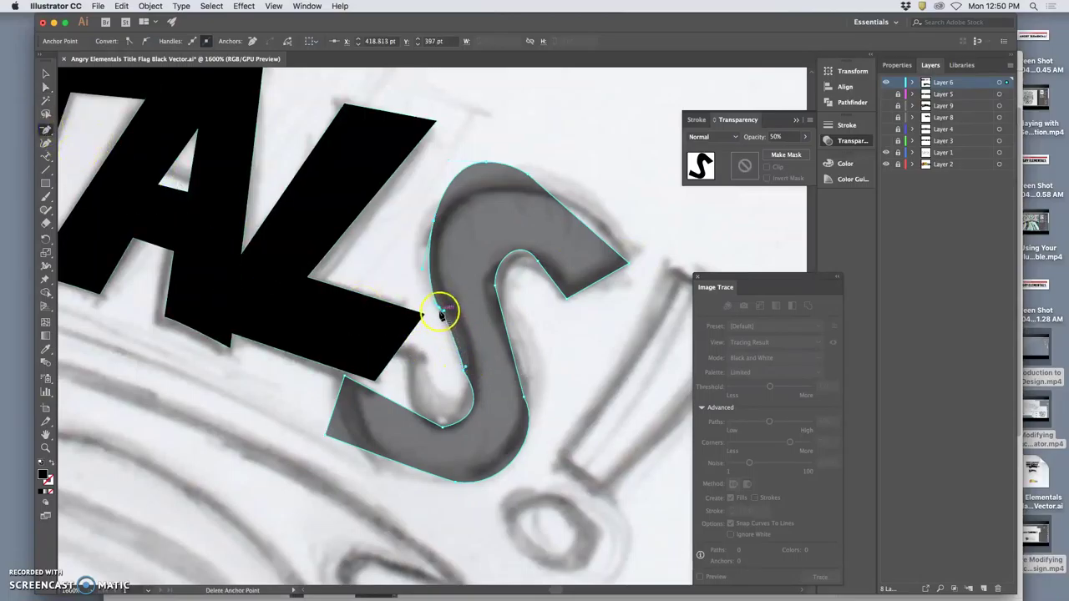
left_click(45, 87)
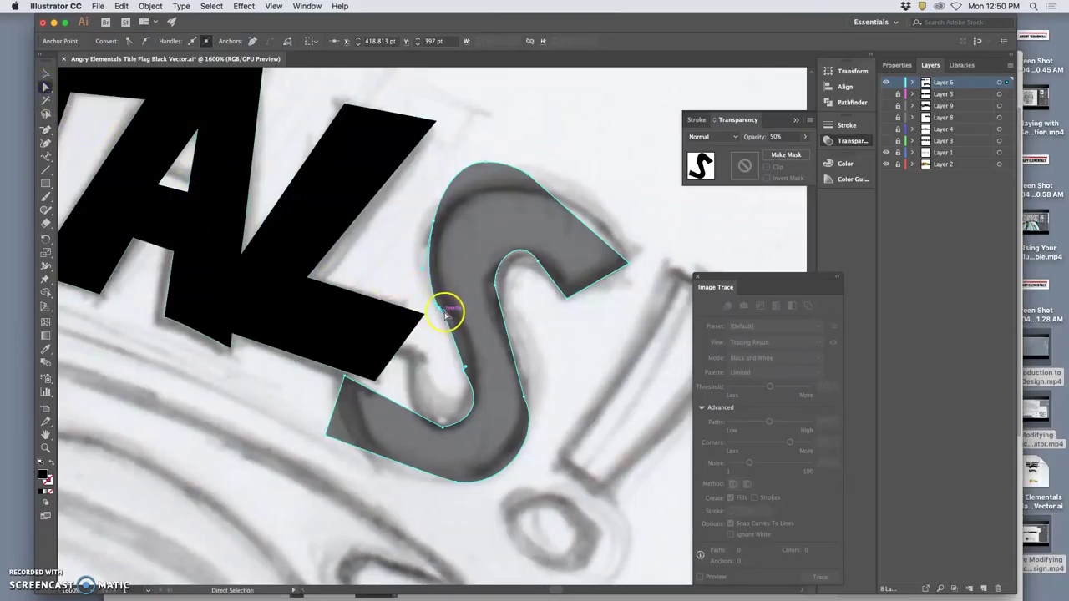
left_click(468, 366)
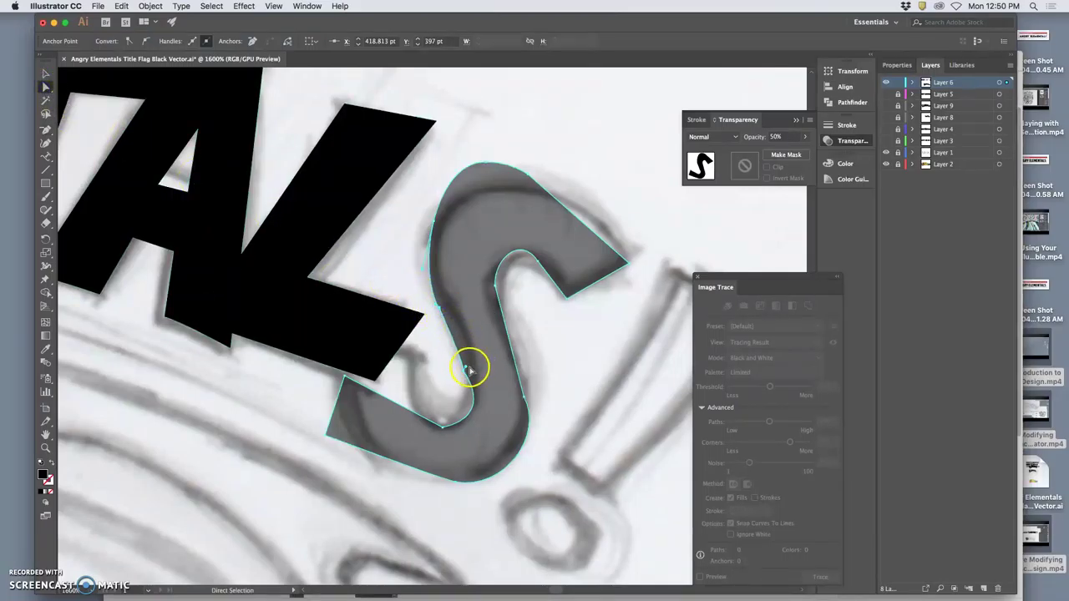
left_click_drag(467, 369, 465, 374)
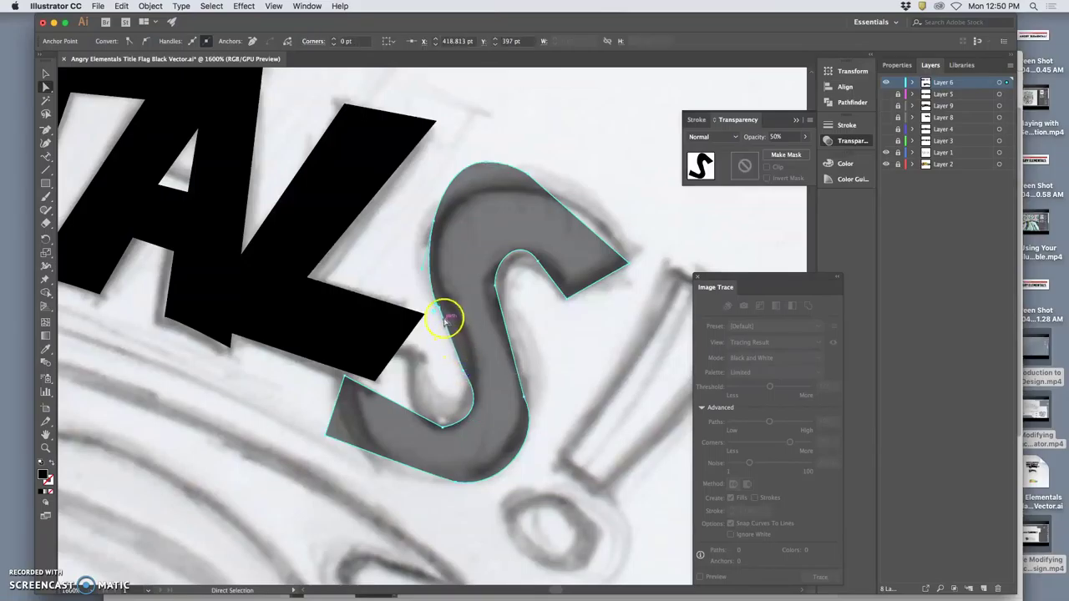
left_click_drag(435, 305, 442, 305)
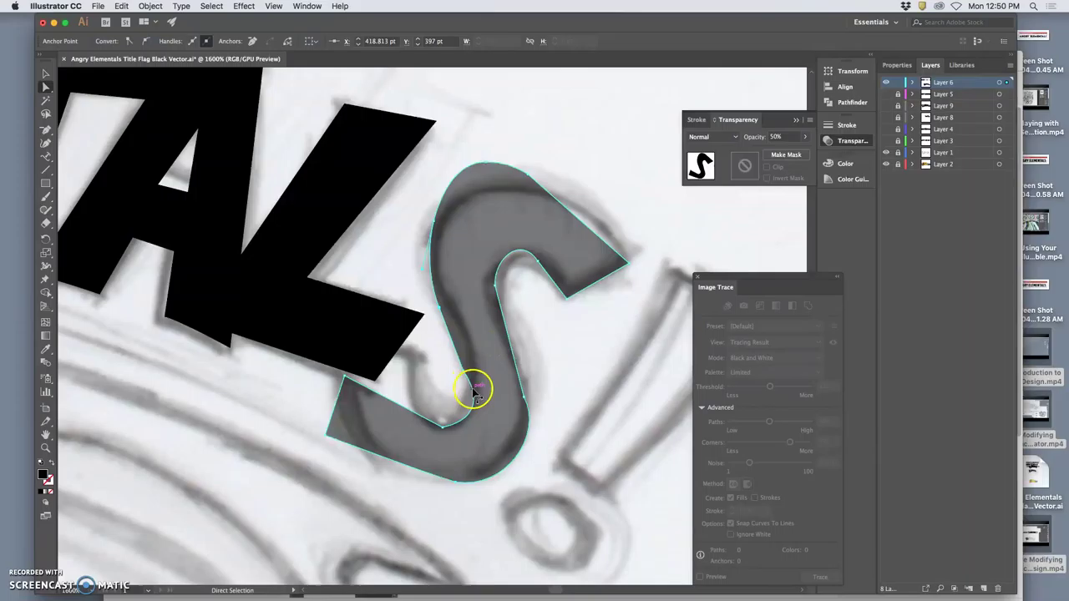
left_click(45, 130)
left_click(462, 371)
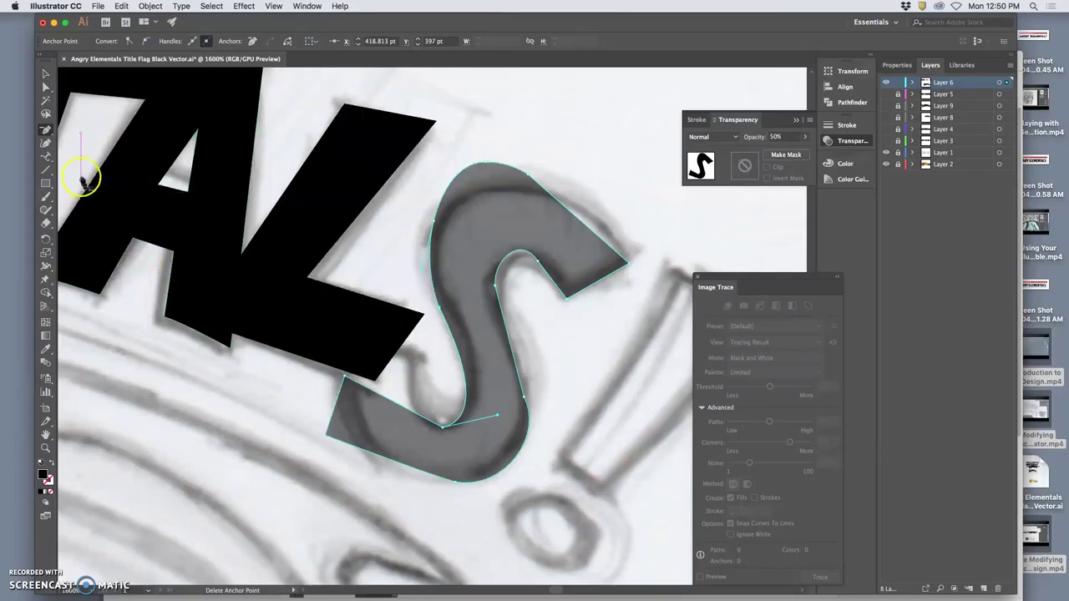
left_click(45, 87)
left_click(535, 345)
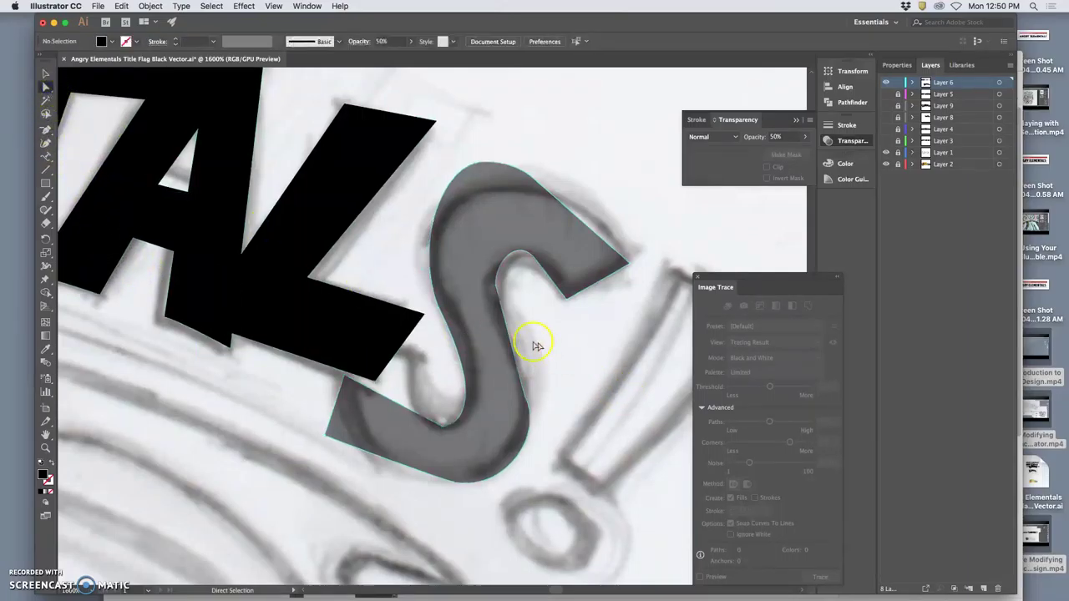
- Reposition the anchor points and handle on the right side of the S's spine to follow the sketch
left_click(519, 399)
left_click(524, 398)
left_click(540, 401)
left_click_drag(525, 397, 528, 390)
left_click_drag(547, 426, 537, 427)
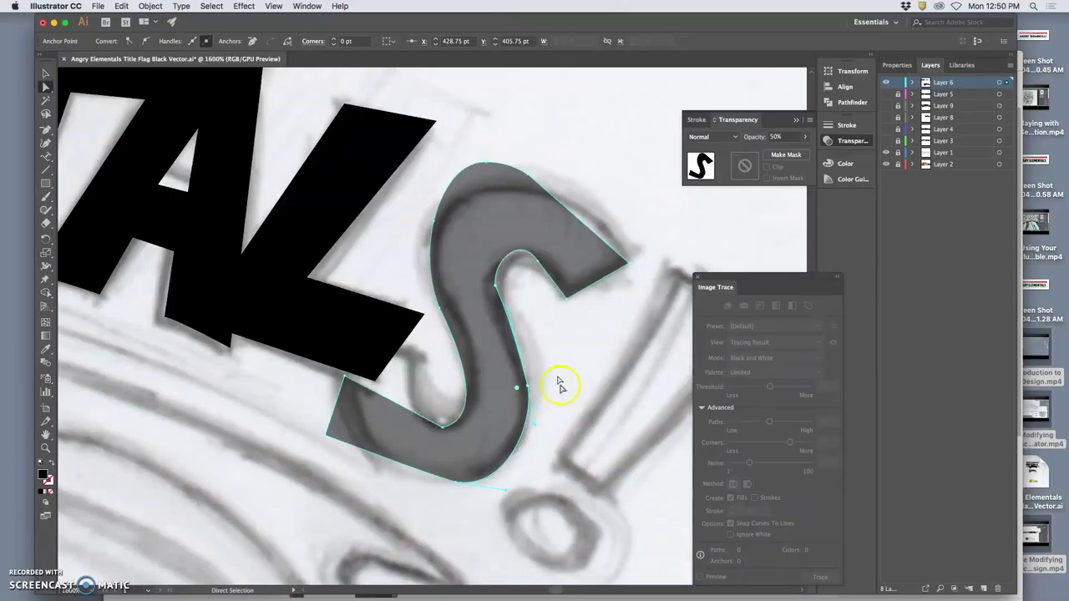
left_click_drag(495, 283, 499, 284)
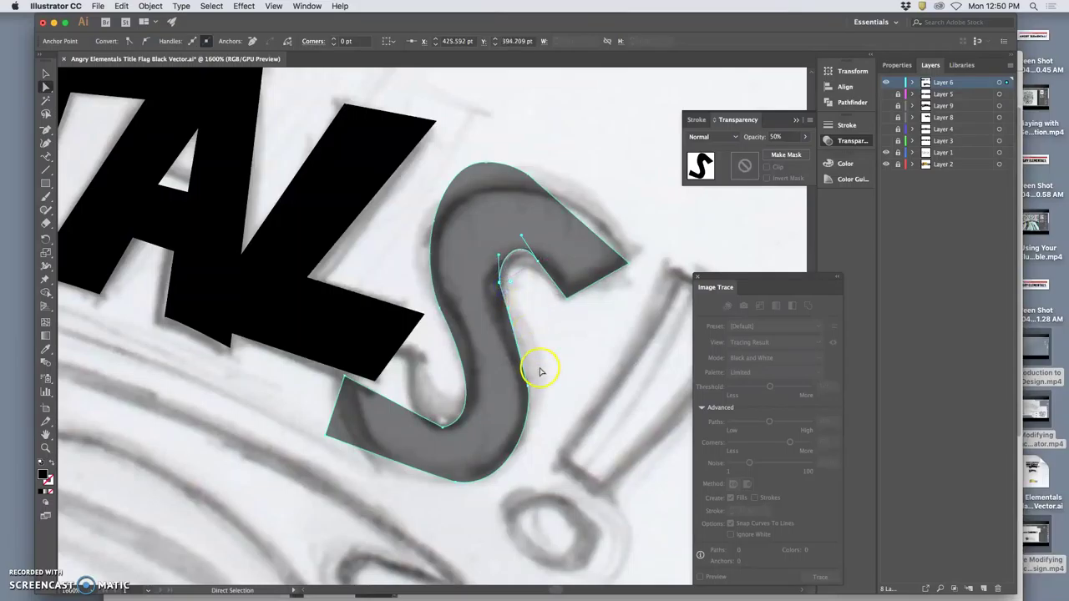
mouse_move(456, 483)
left_mouse_down()
mouse_move(443, 487)
mouse_move(451, 482)
left_mouse_up()
left_click(406, 446)
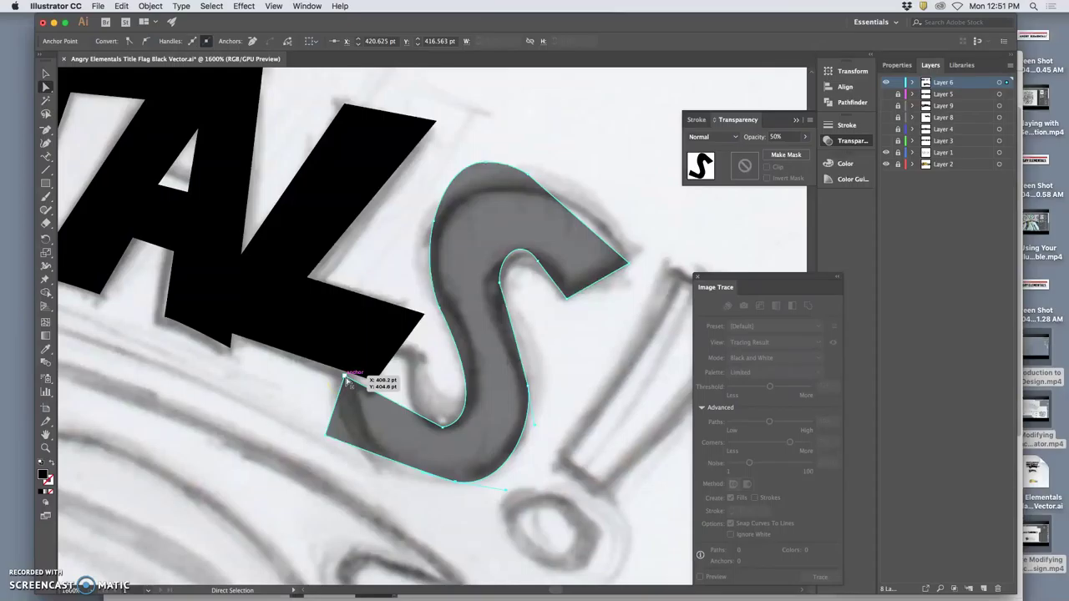
- Examine the reshaped S against the whole ELEMENTALS lettering and the sketch
key("super+minus")
key("super+minus")
key("super+minus")
key("super+minus")
key("super+minus")
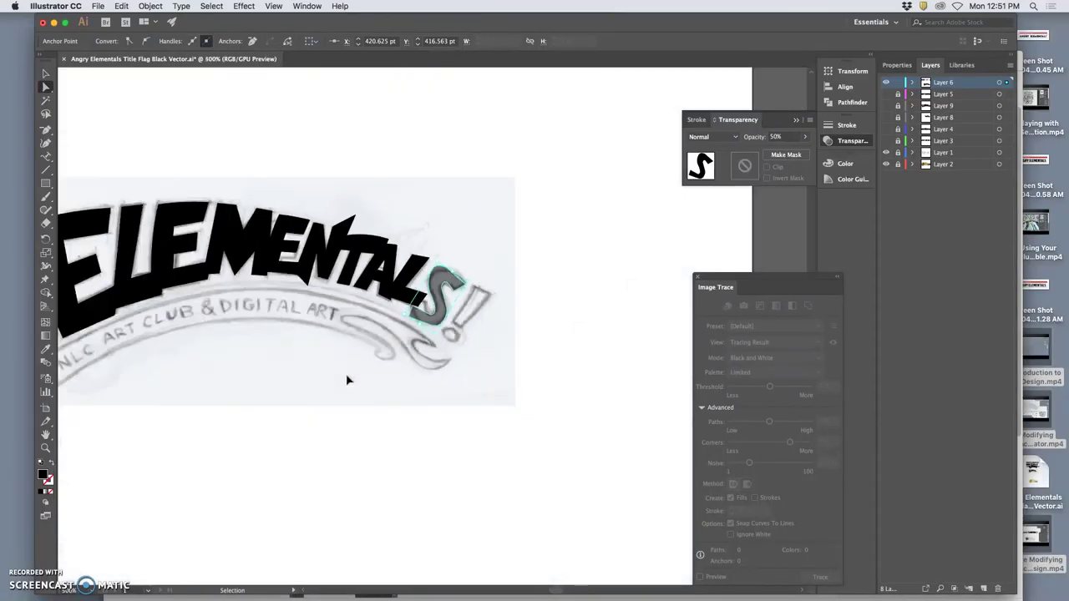
scroll(315, 336, "left", 5)
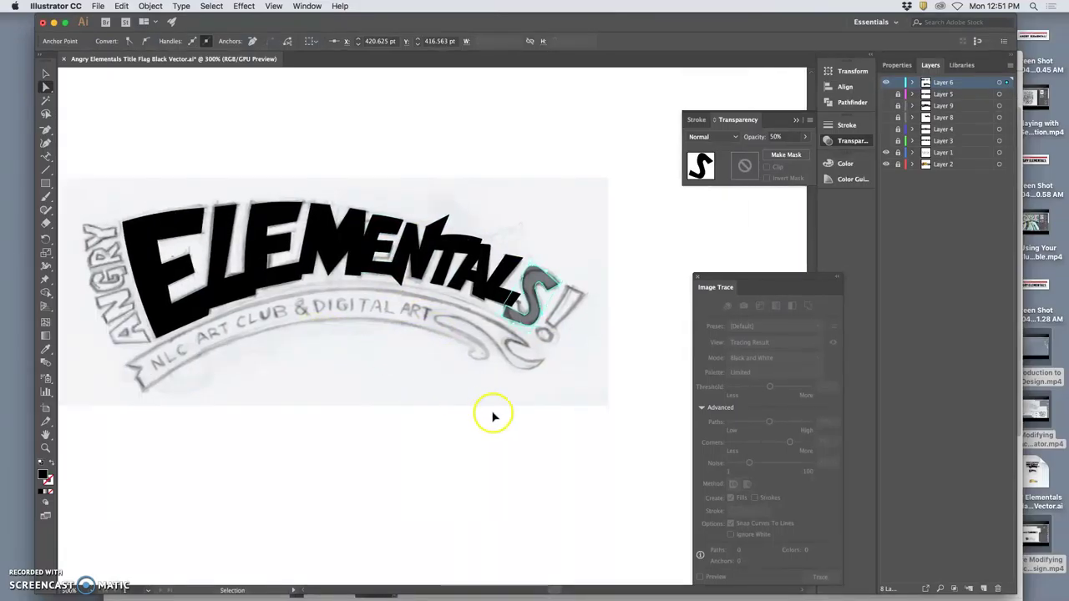
key("super+equal")
key("super+equal")
key("super+equal")
key("super+equal")
key("super+equal")
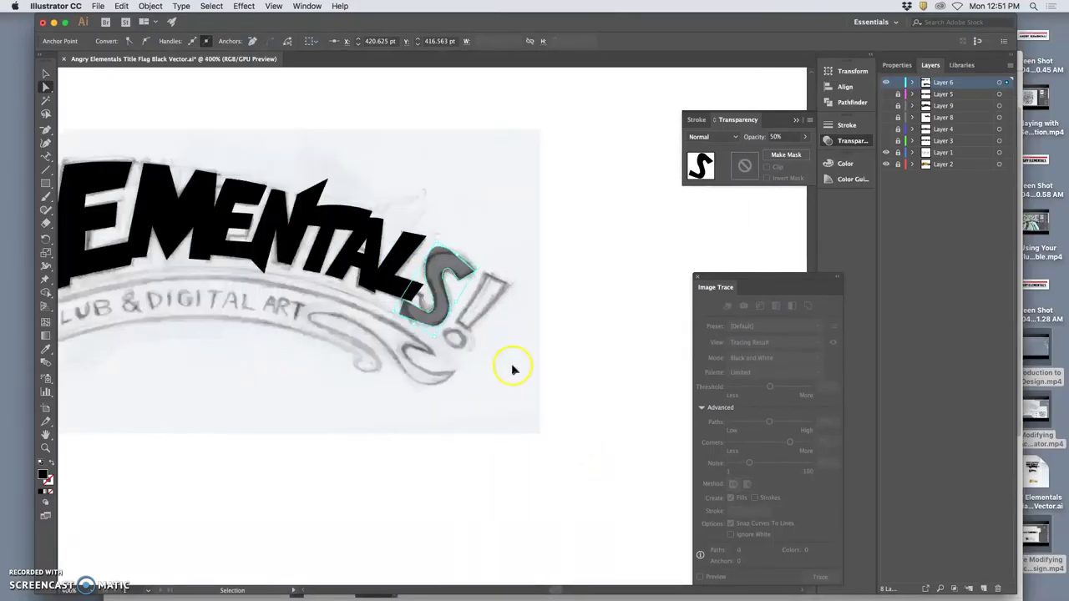
- Round the outer curve of the S's lower left bend along the sketch by extending the bottom anchor point's handle
left_click_drag(406, 271, 419, 260)
left_click(292, 220)
left_click_drag(317, 218, 382, 196)
left_click(308, 272)
left_click_drag(302, 277, 310, 205)
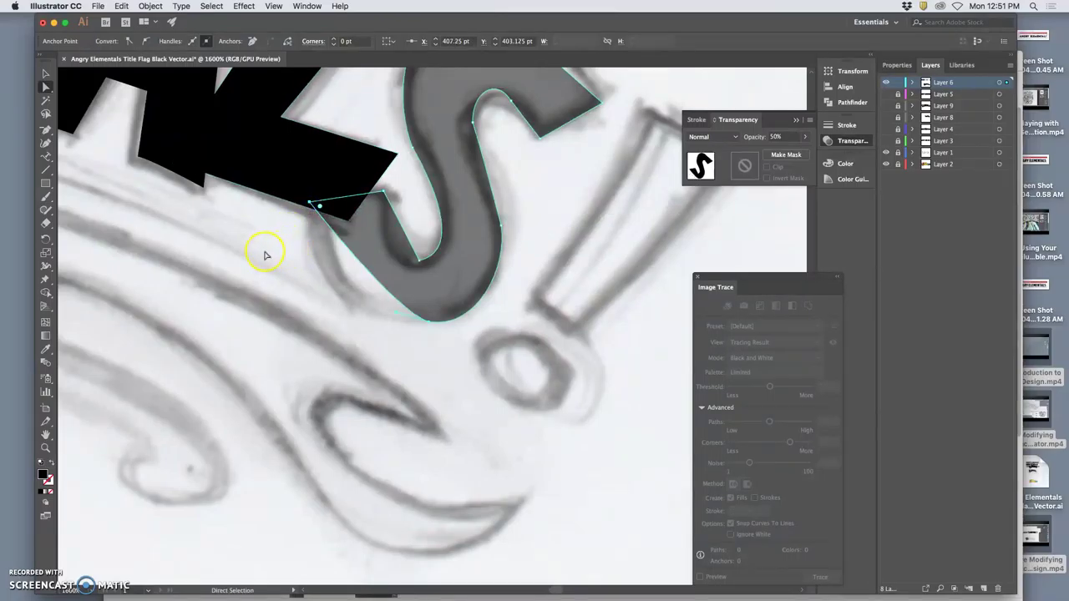
left_click_drag(391, 313, 286, 317)
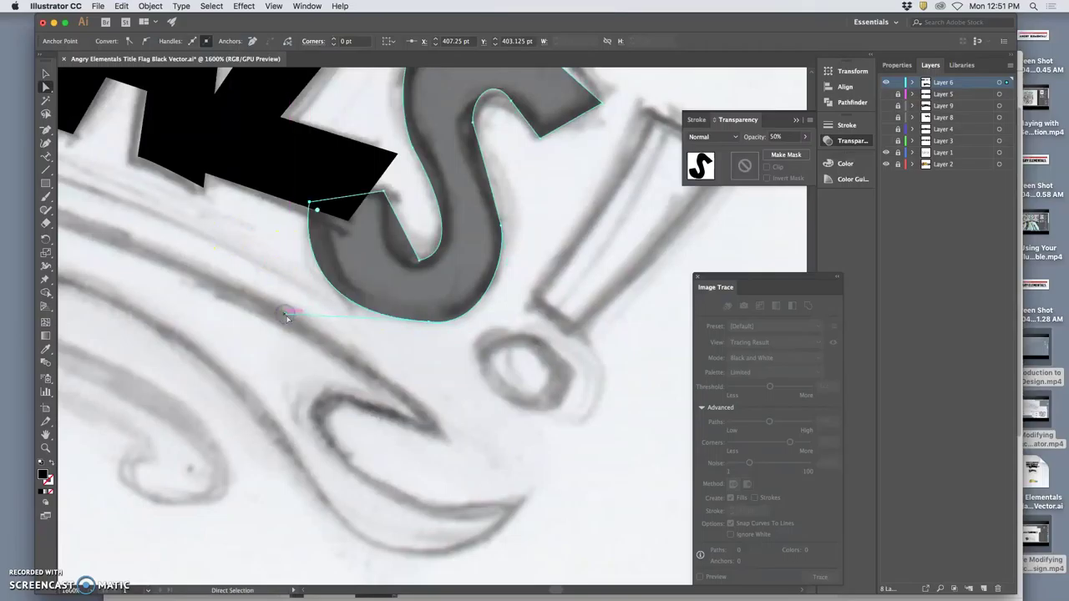
- Convert the corner anchor point in the S's inner lower curve to a smooth point with the Anchor Point tool
left_click(419, 262)
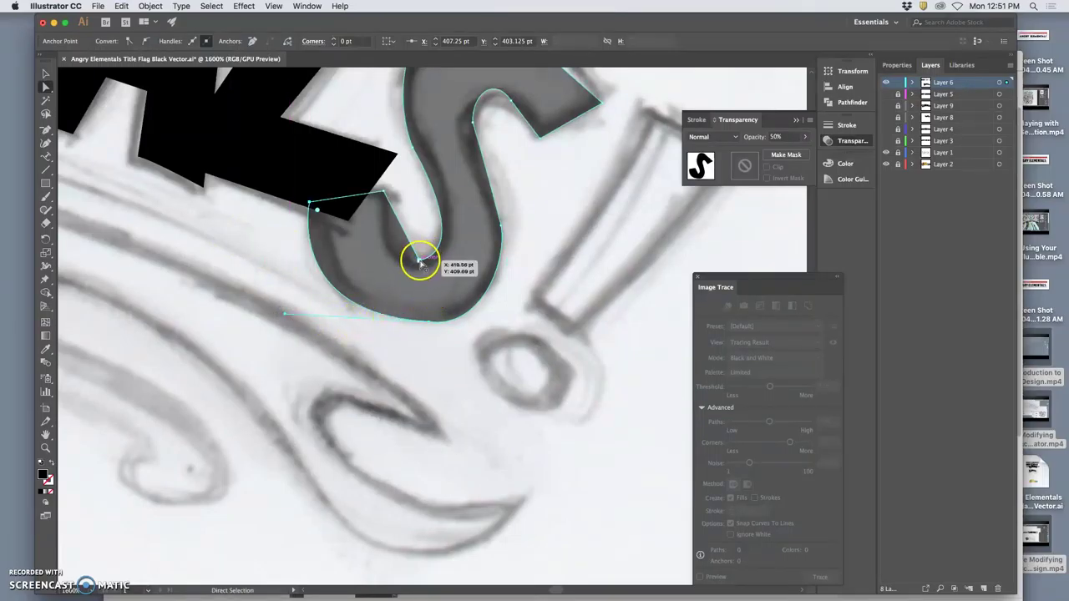
left_click(46, 132)
left_click_drag(46, 131, 84, 169)
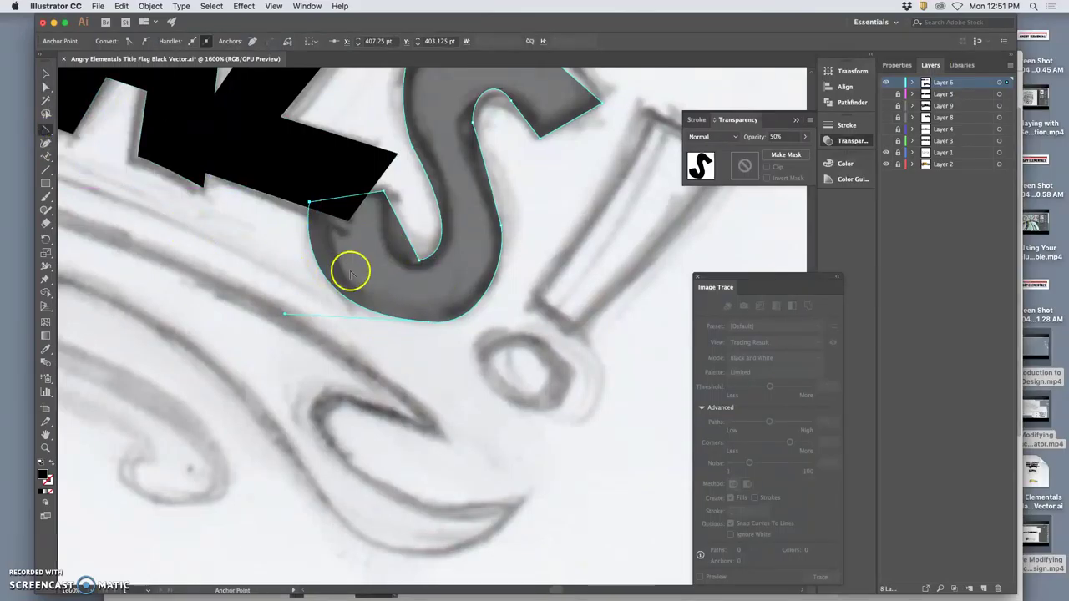
left_click_drag(418, 262, 476, 255)
left_click(423, 262)
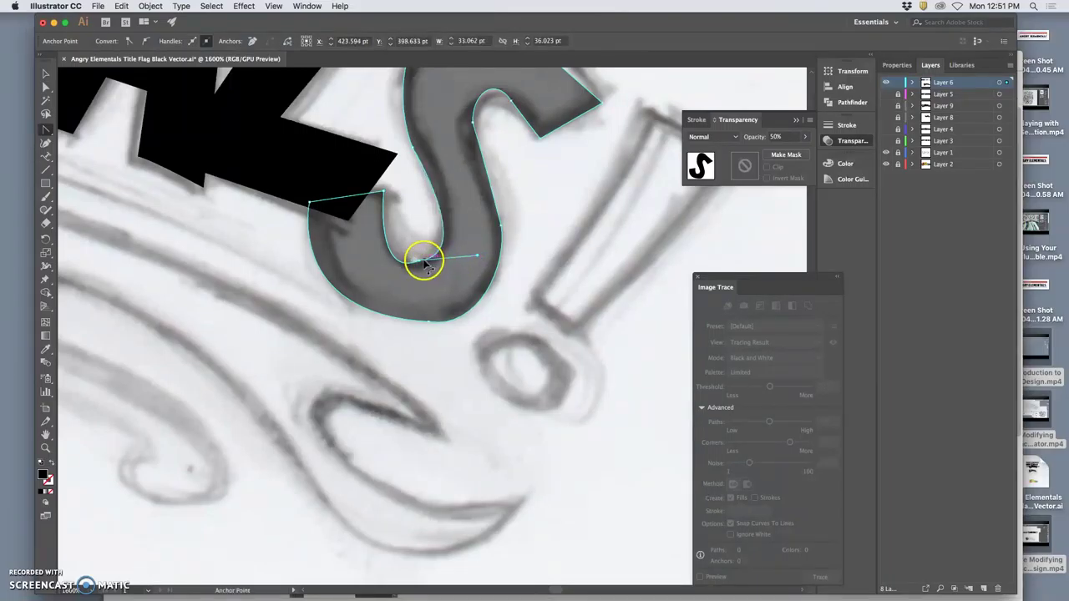
- Adjust the anchor point and handles of the S's inner lower curve to give it an even rounded shape
left_click(46, 87)
left_click(441, 264)
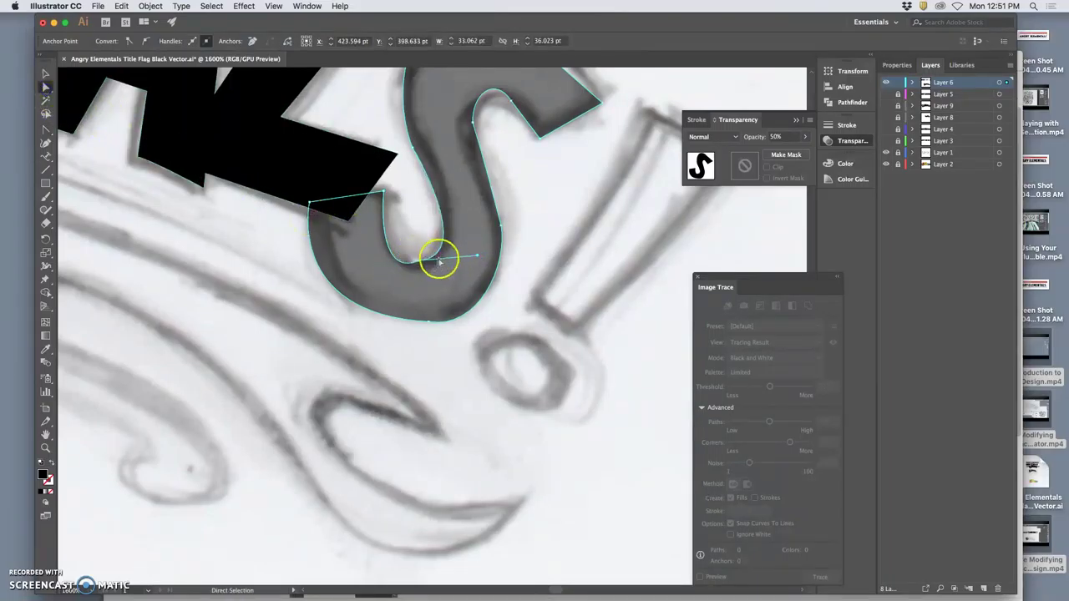
left_click_drag(420, 263, 469, 240)
left_click(417, 148)
left_click(415, 194)
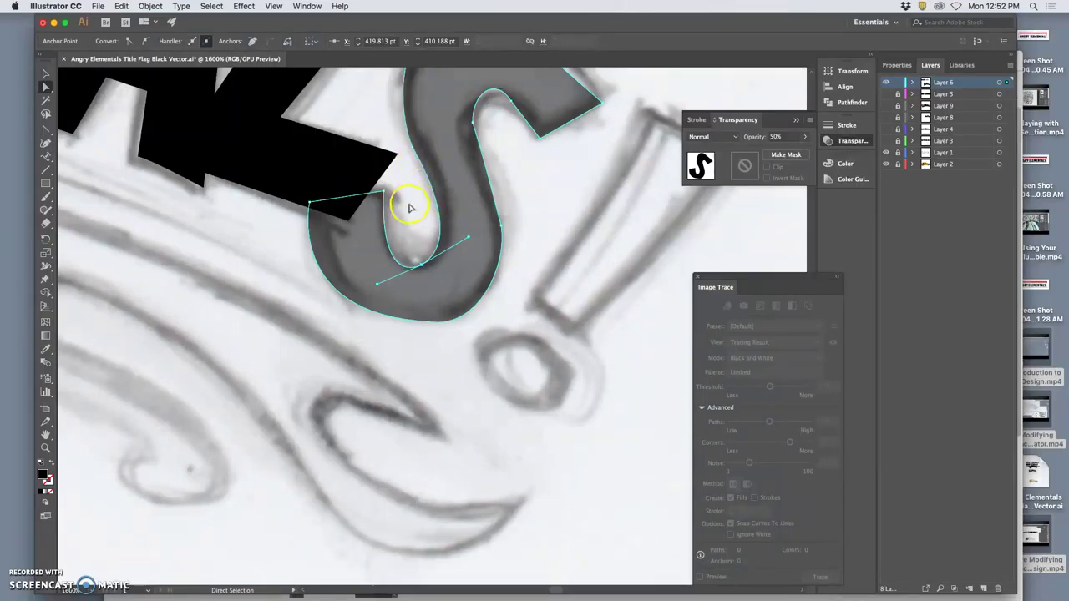
left_click(512, 186)
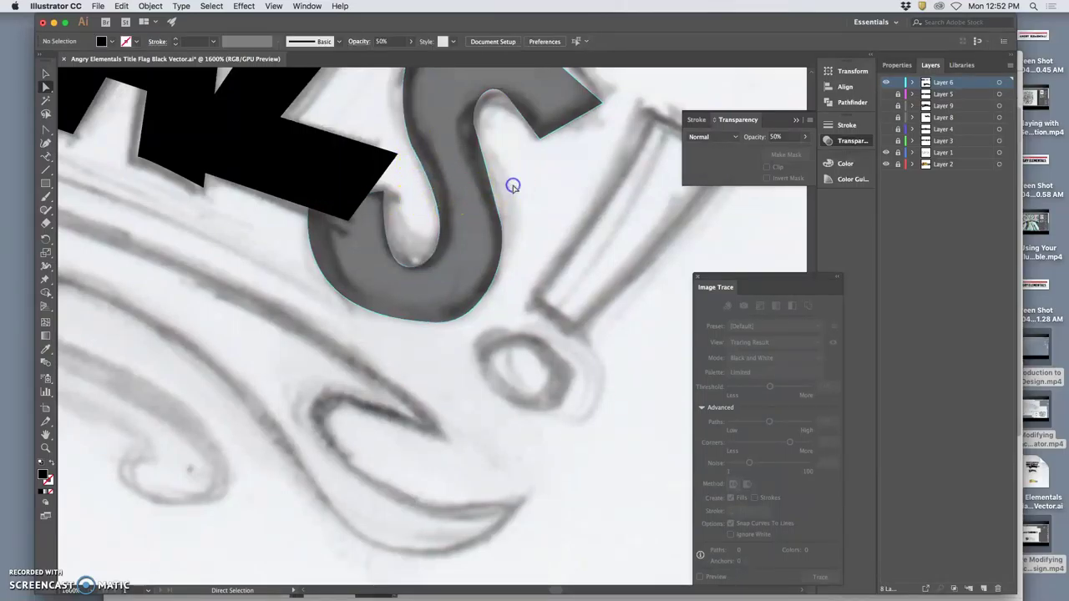
left_click(478, 259)
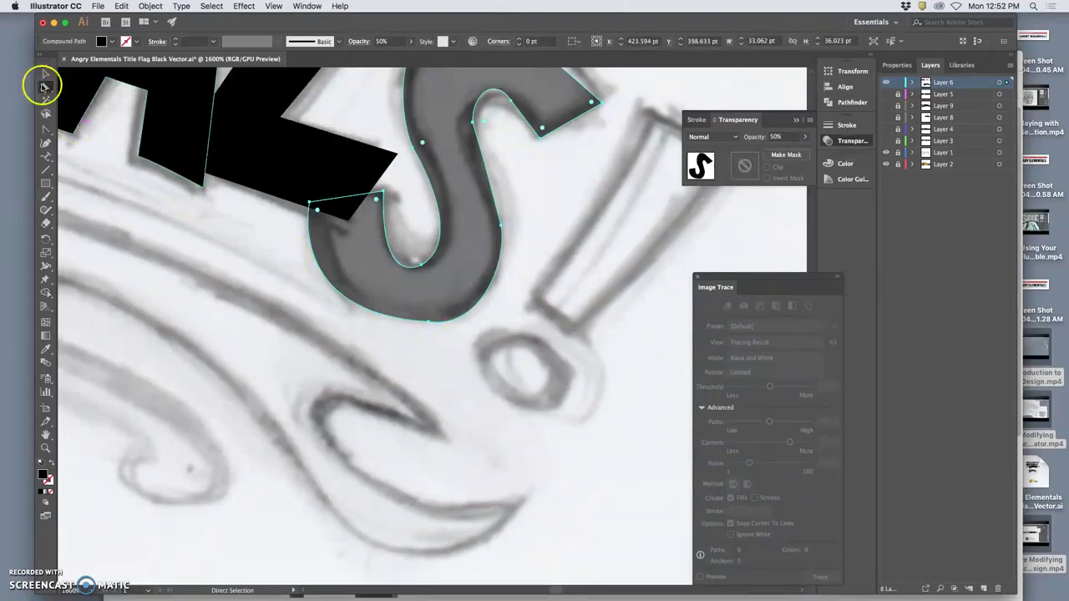
left_click(505, 156)
- Set the opacity of the letter S to 100%
scroll(560, 199, "up", 3)
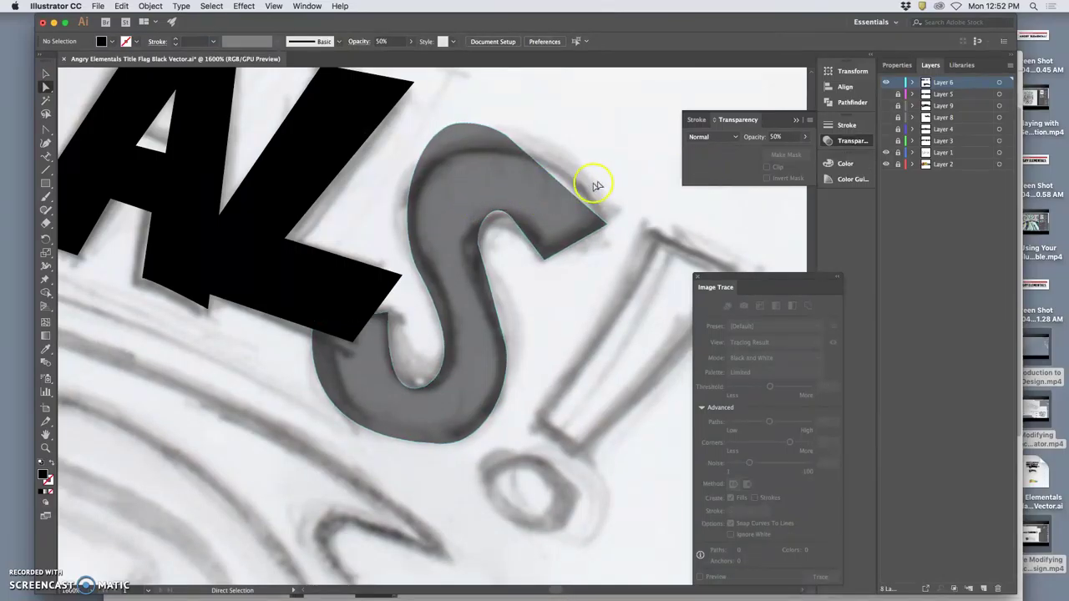
left_click(543, 186)
left_click(805, 138)
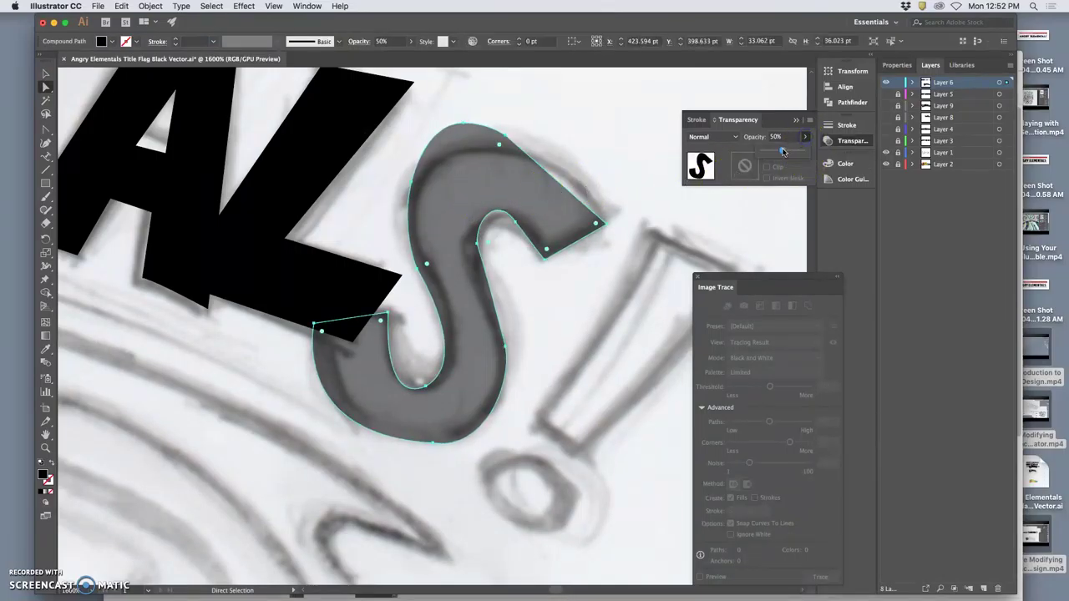
left_click_drag(783, 151, 820, 151)
left_click(664, 219)
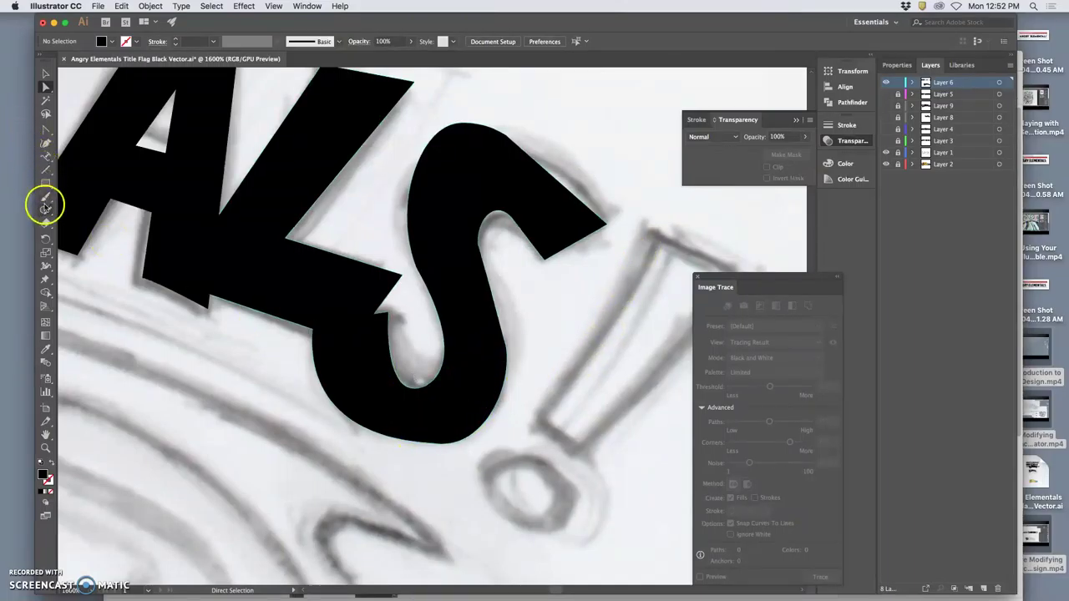
- Smooth the S's outline with the Smooth tool around its lower bowl and along the left side of its spine
left_click_drag(46, 211, 87, 237)
left_click(455, 302, "super")
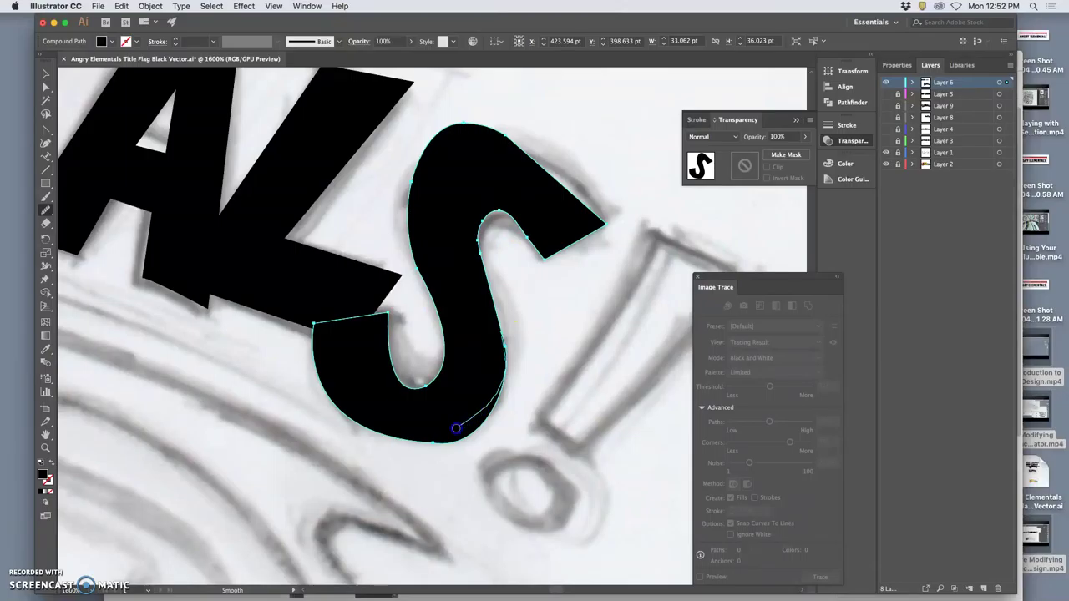
left_click_drag(375, 429, 375, 430)
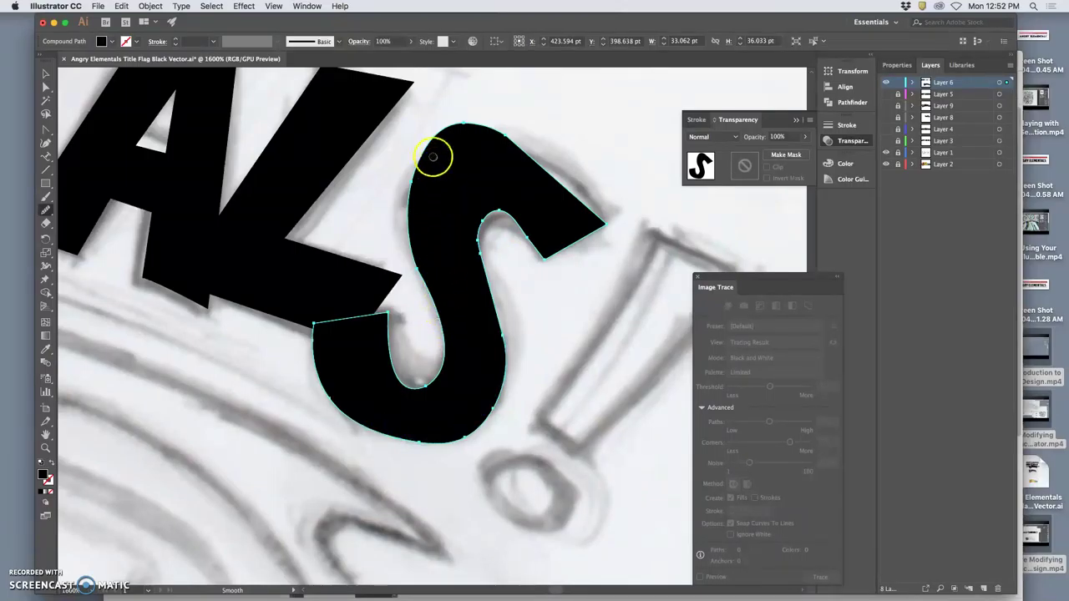
left_click_drag(441, 335, 442, 340)
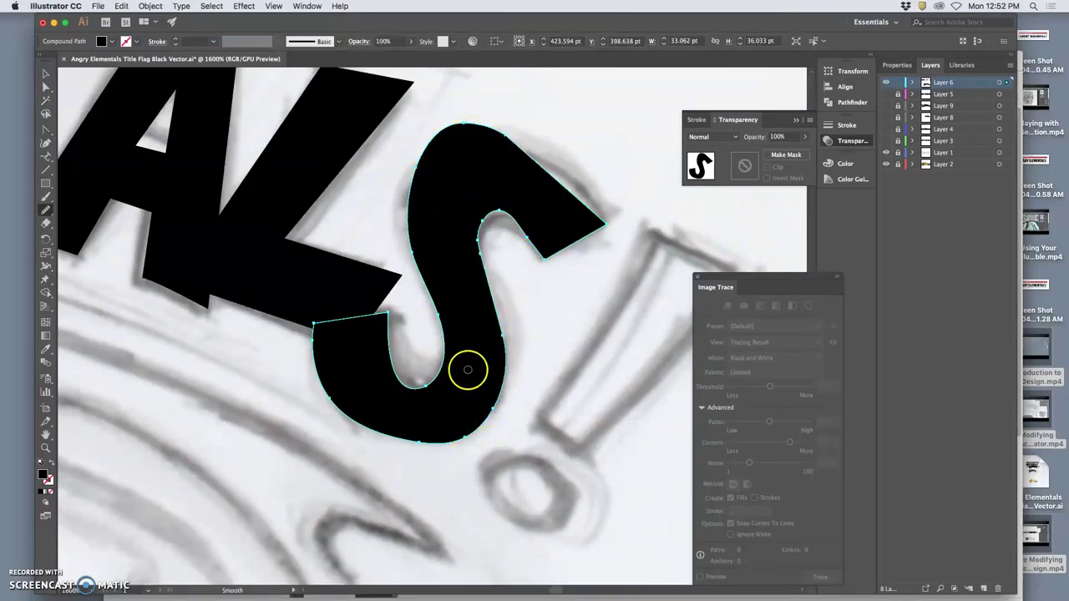
left_click(547, 359)
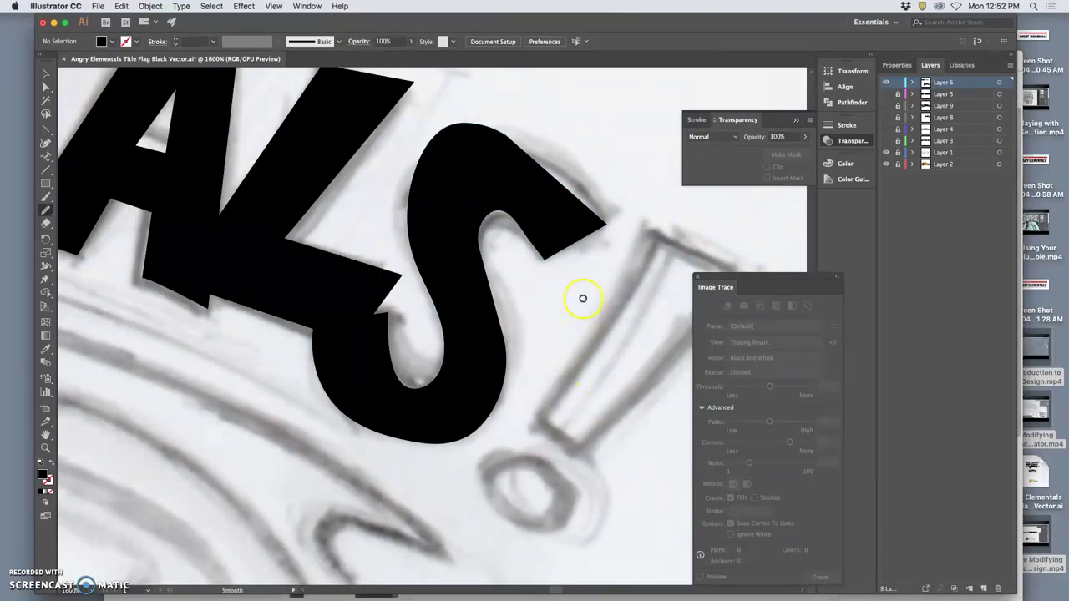
left_click(496, 178)
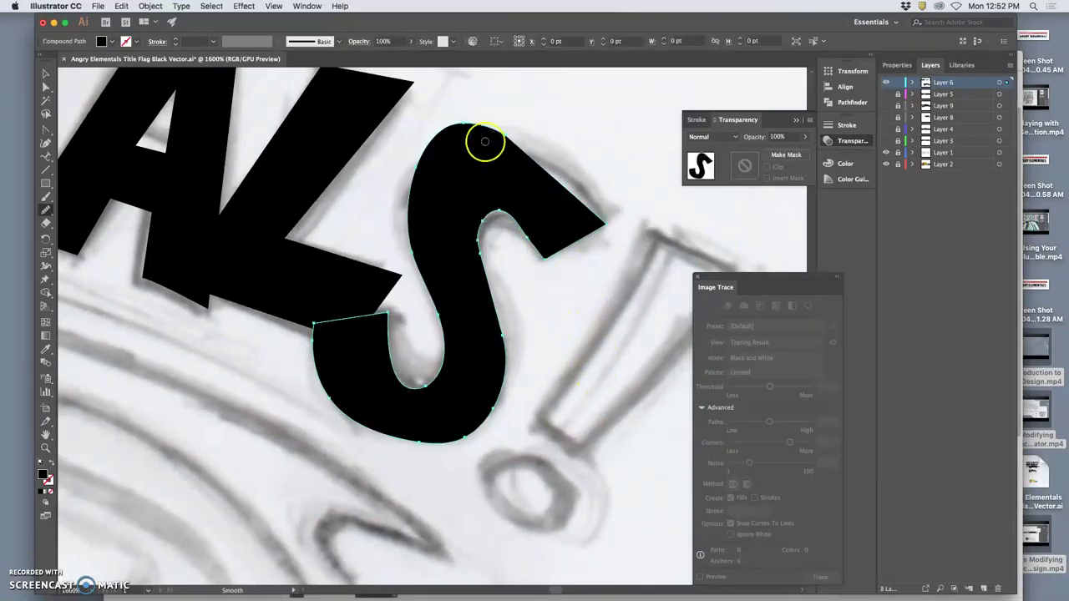
left_click(627, 223, "super")
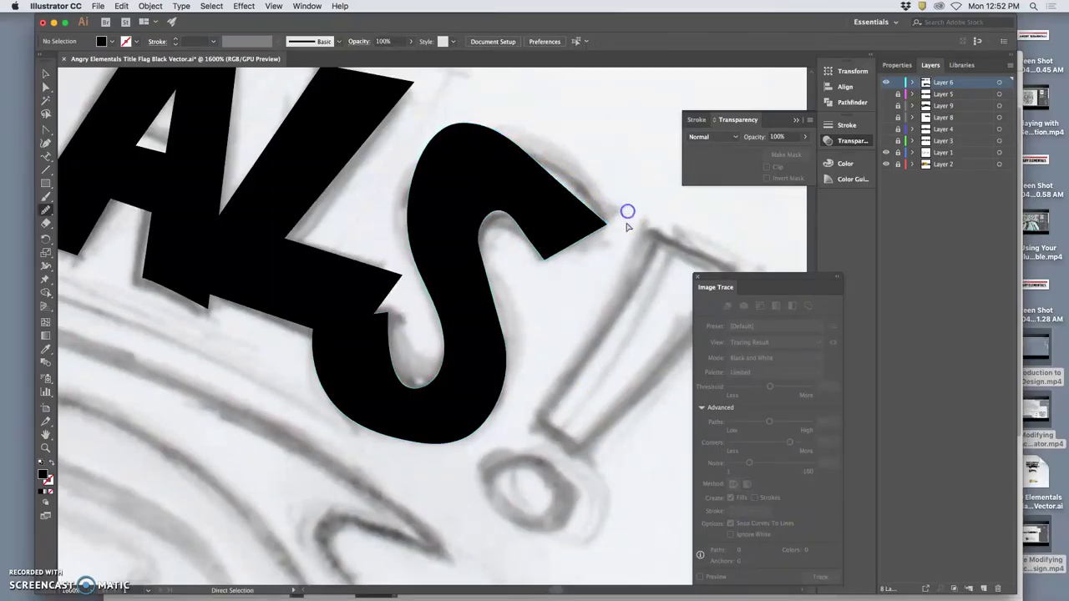
- Hide the sketch on Layer 1 and inspect the S within the ELEMENTALS lettering
scroll(586, 258, "up", 2)
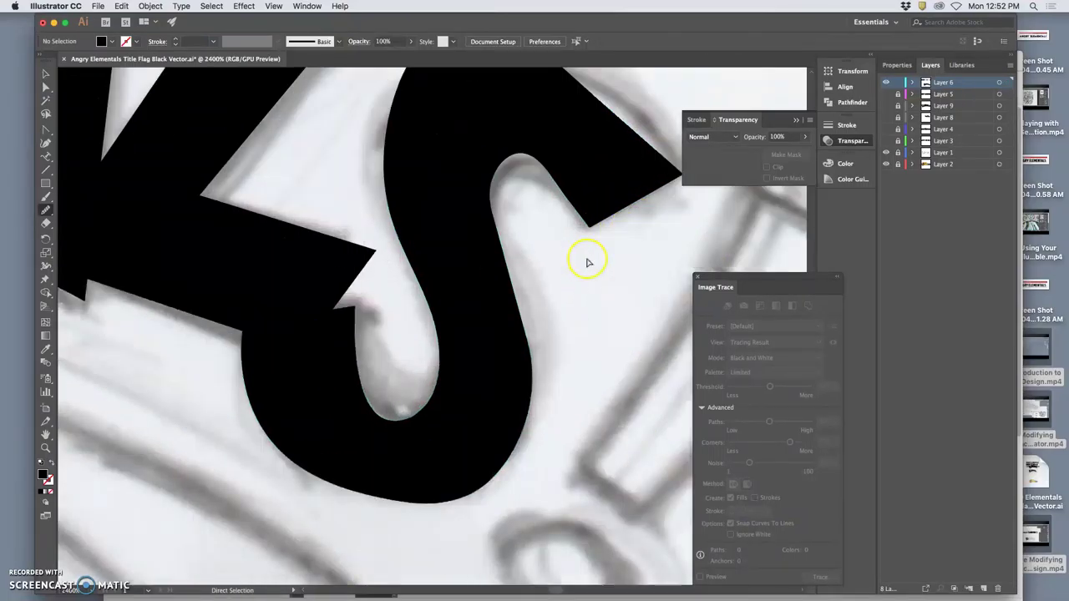
scroll(589, 258, "right", 2)
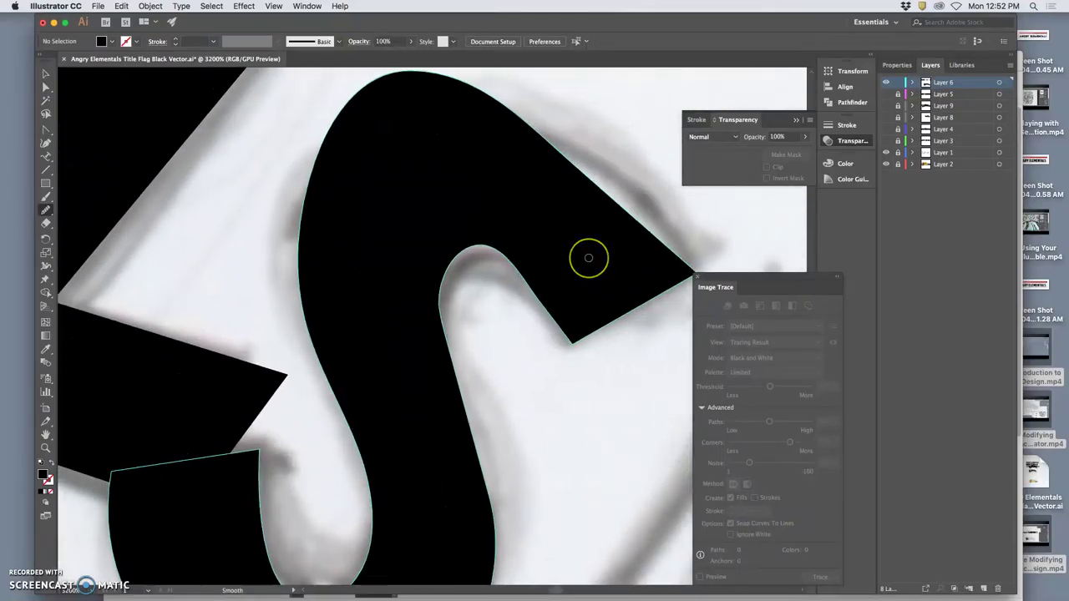
scroll(589, 261, "down", 5)
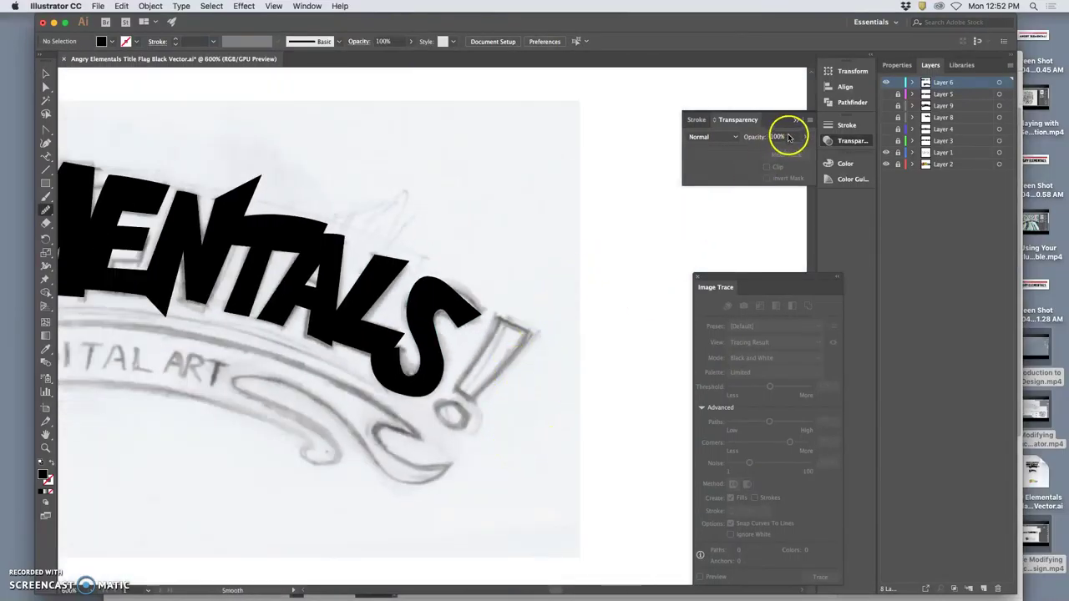
left_click(886, 152)
scroll(613, 196, "down", 3)
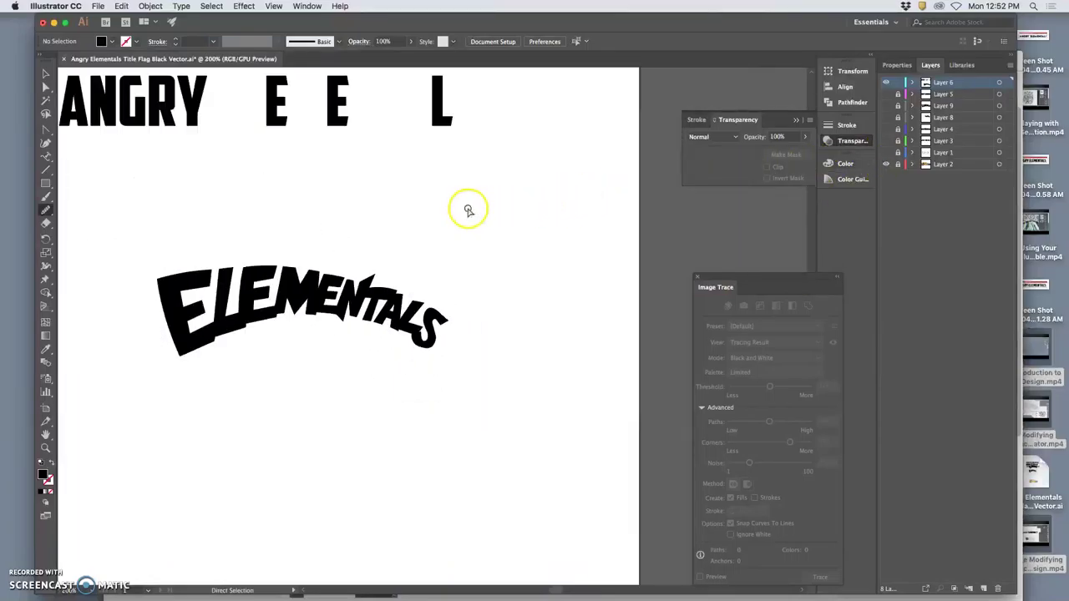
scroll(547, 309, "up", 5)
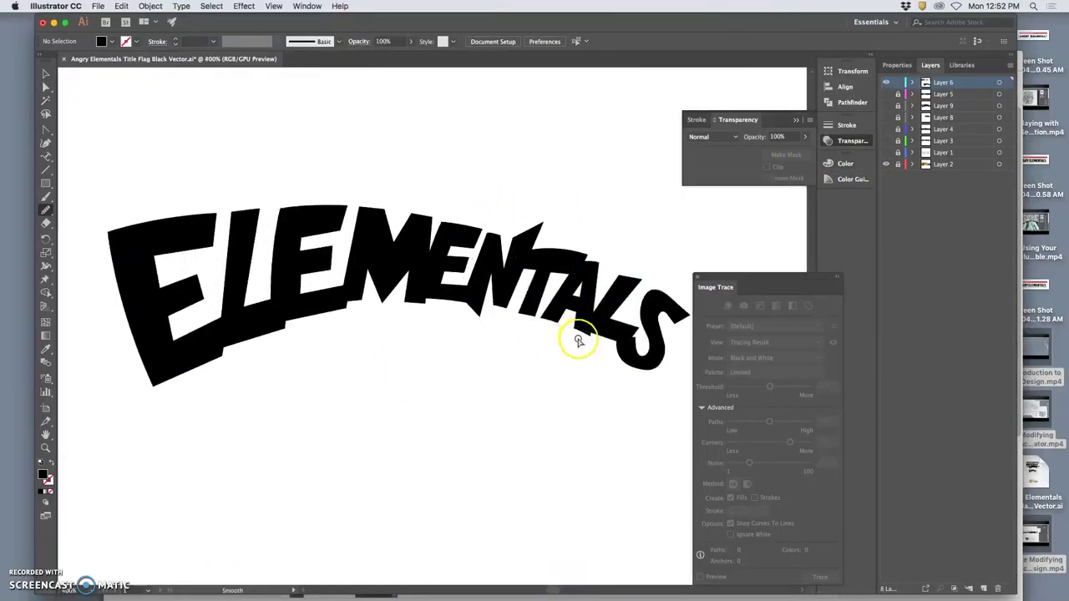
scroll(570, 339, "right", 4)
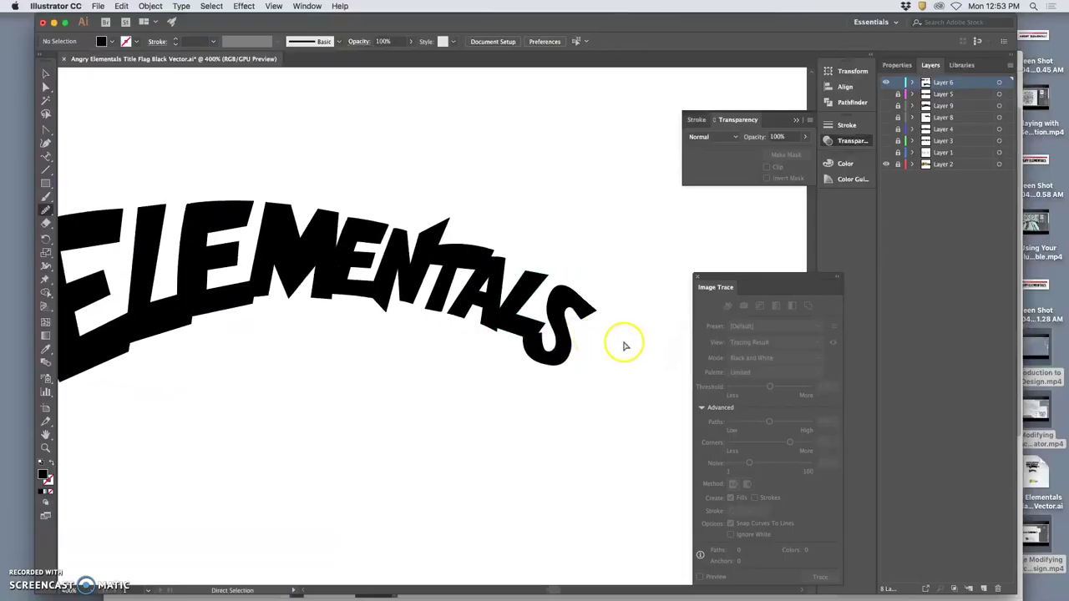
scroll(625, 345, "up", 2)
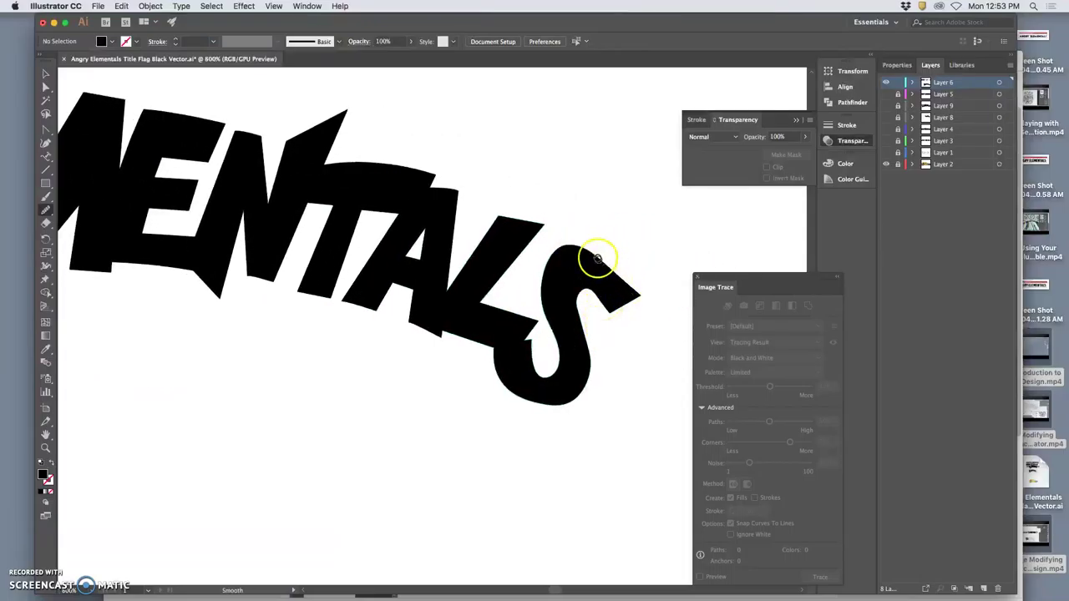
scroll(640, 281, "up", 5)
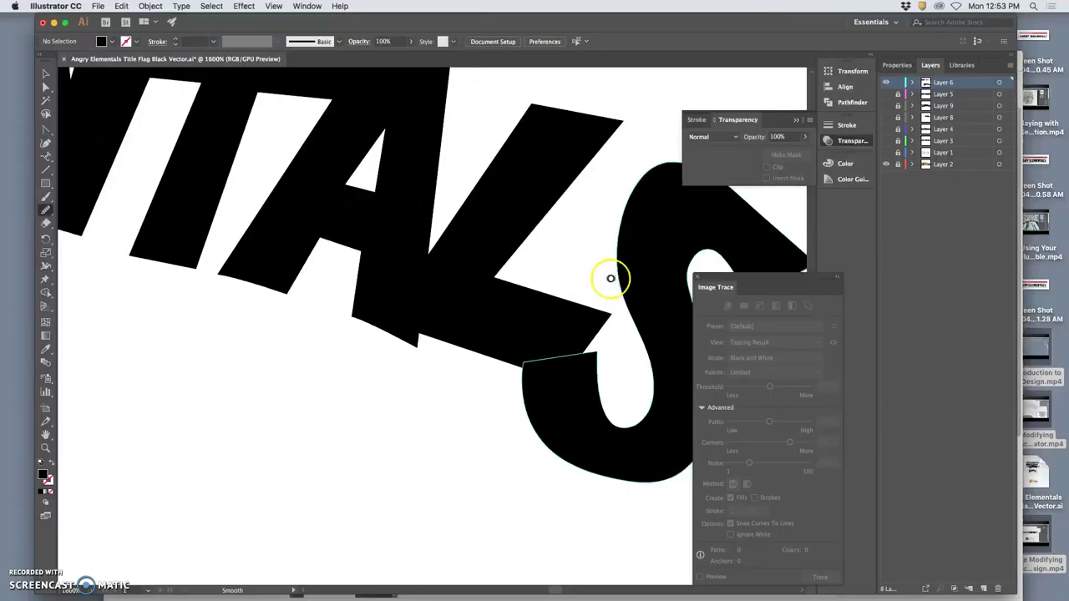
scroll(610, 278, "right", 10)
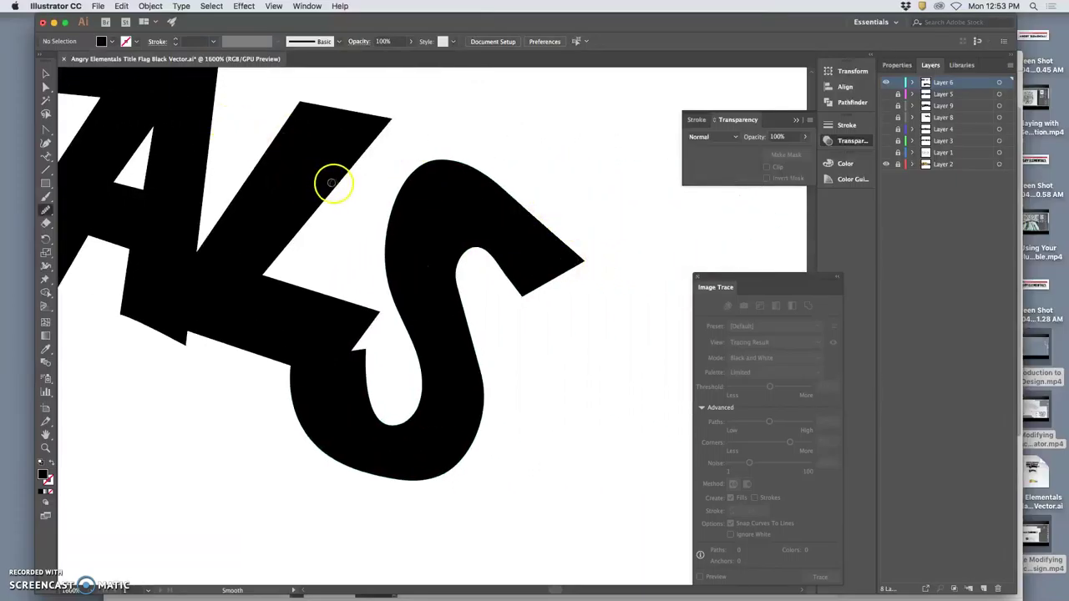
- Move the anchor points along the outer edge and tip of the S's upper right arm to make it more curved
left_click(451, 202)
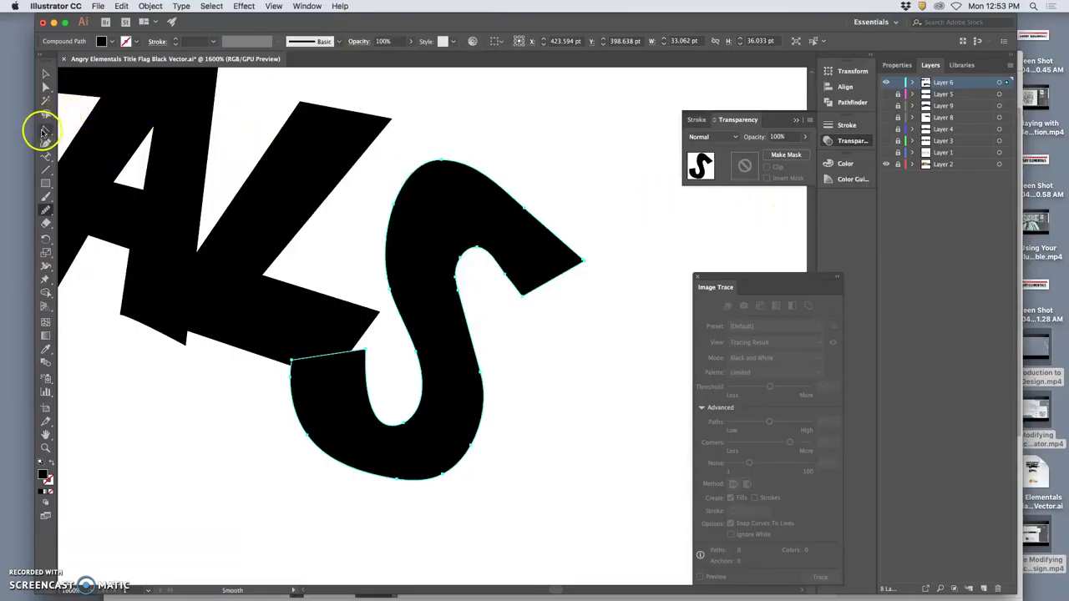
left_click(46, 88)
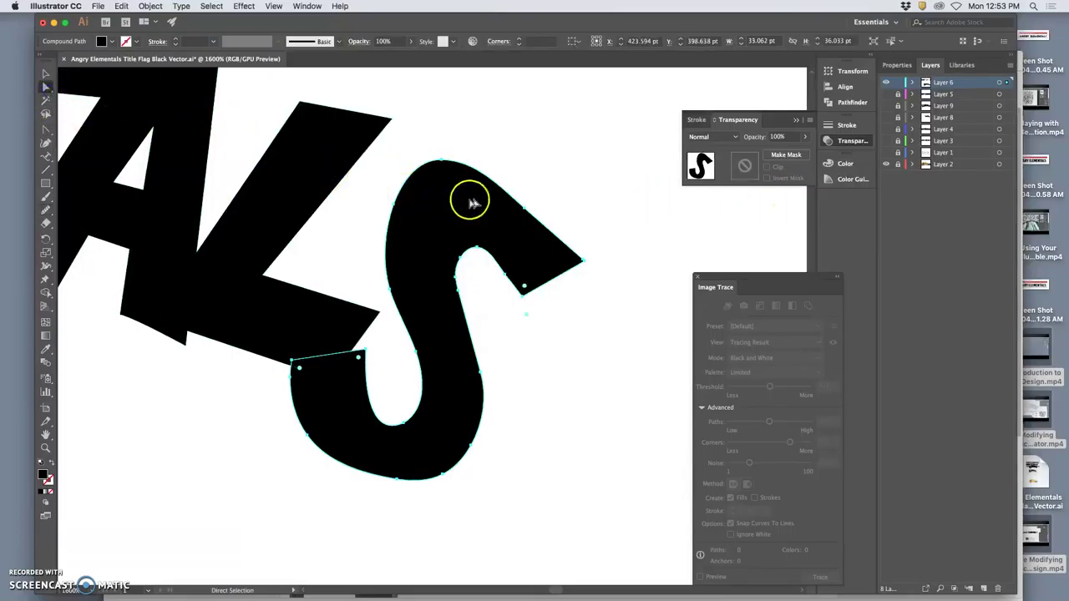
left_click(536, 209)
left_click_drag(524, 211, 531, 204)
left_click_drag(587, 266, 584, 264)
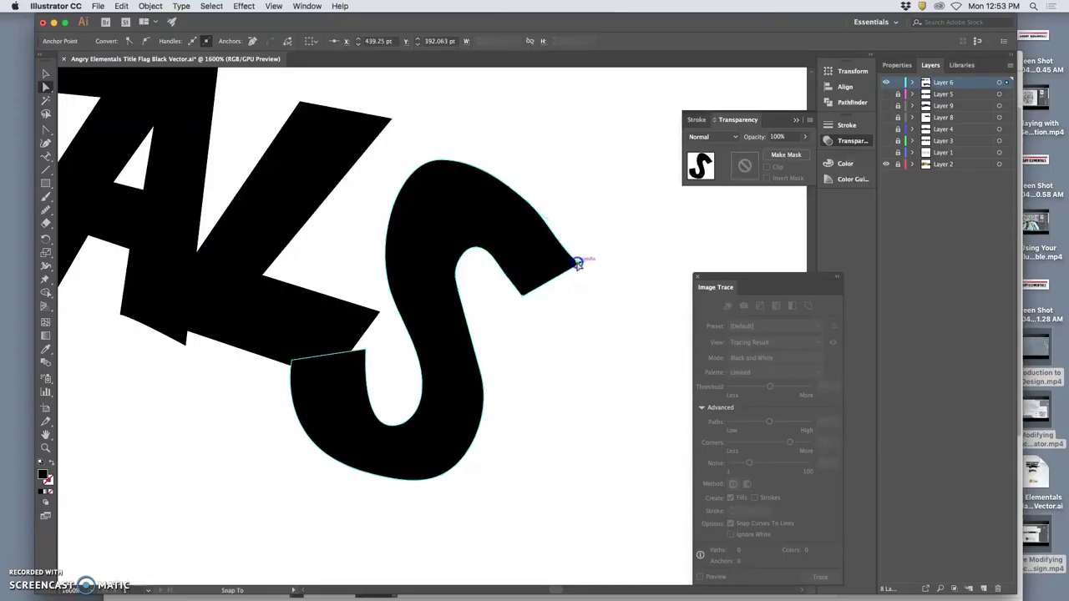
left_click_drag(584, 262, 578, 264)
- Adjust the handle at the tip of the S's upper right arm so the outer edge curves cleanly into the corner
key("super+plus")
key("super+plus")
key("super+plus")
key("super+plus")
key("super+plus")
key("super+plus")
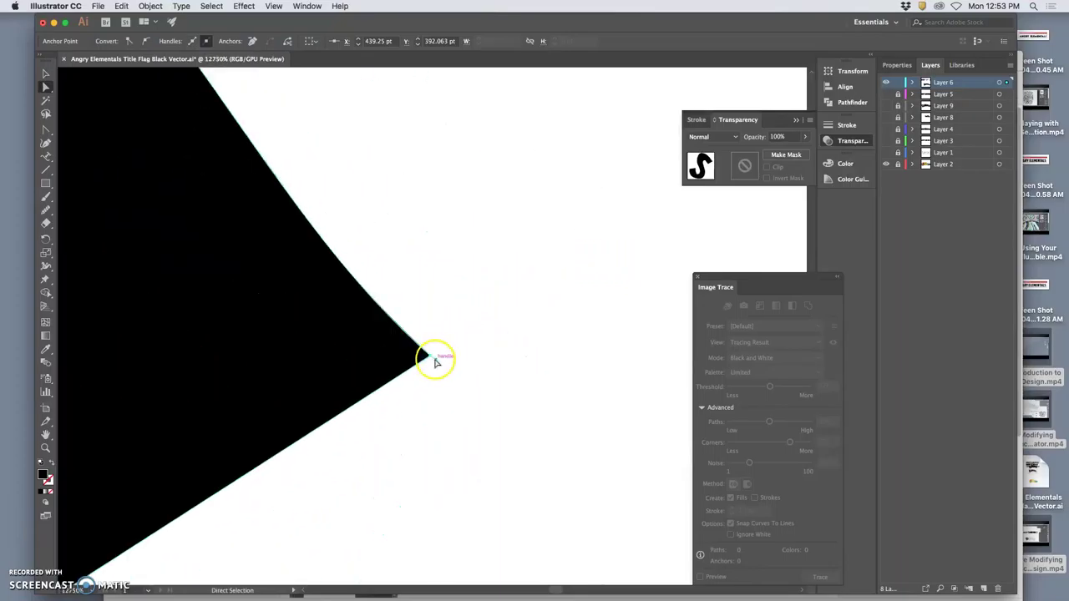
left_click_drag(435, 360, 431, 357)
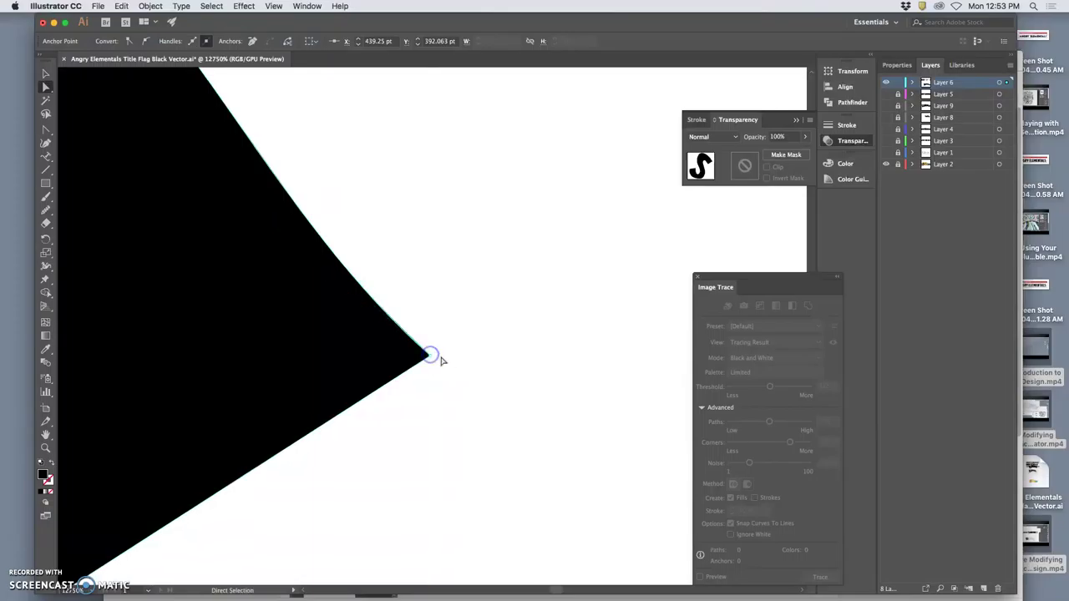
left_click(403, 360)
left_click_drag(433, 359, 430, 353)
left_click_drag(275, 219, 323, 212)
scroll(452, 339, "down", 5)
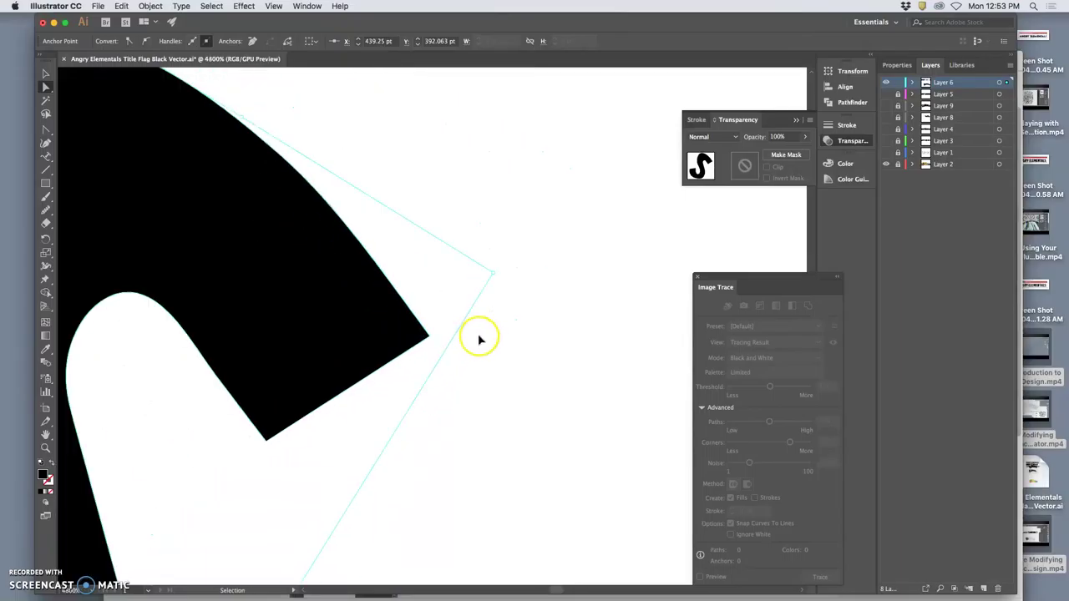
key("a")
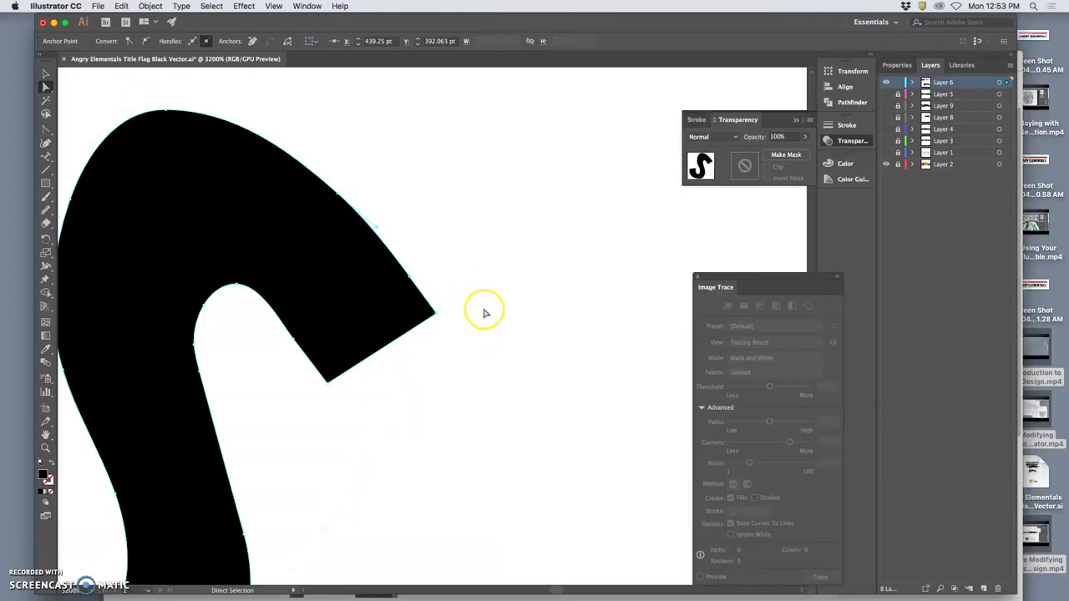
scroll(484, 313, "left", 2)
key("v")
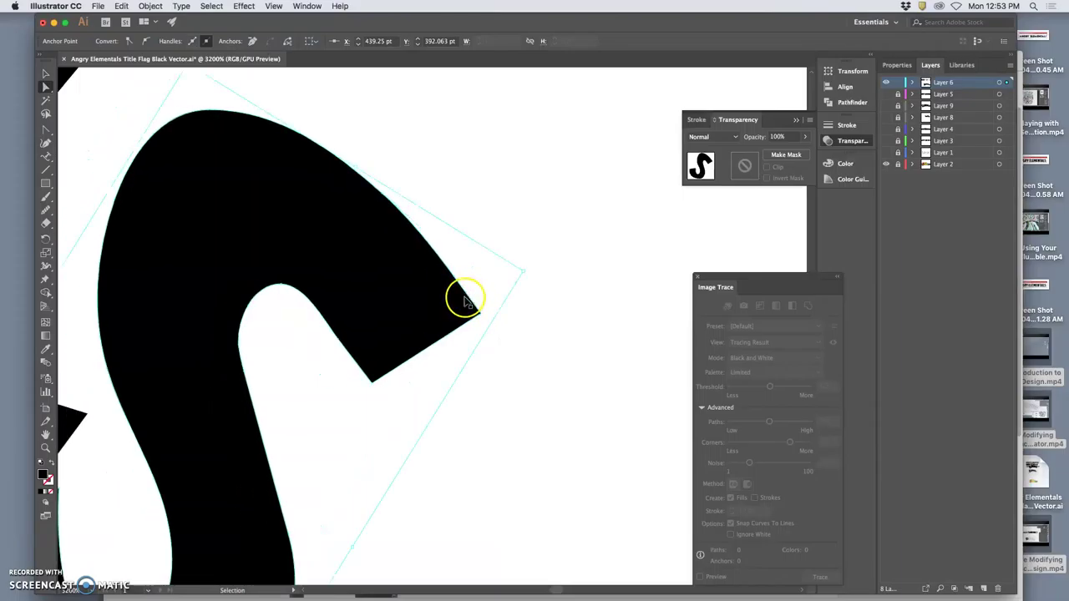
- Refine the curve of the outer edge near the tip of the S's upper right arm
scroll(465, 301, "up", 3)
key("a")
left_click_drag(376, 213, 382, 209)
left_click(476, 261)
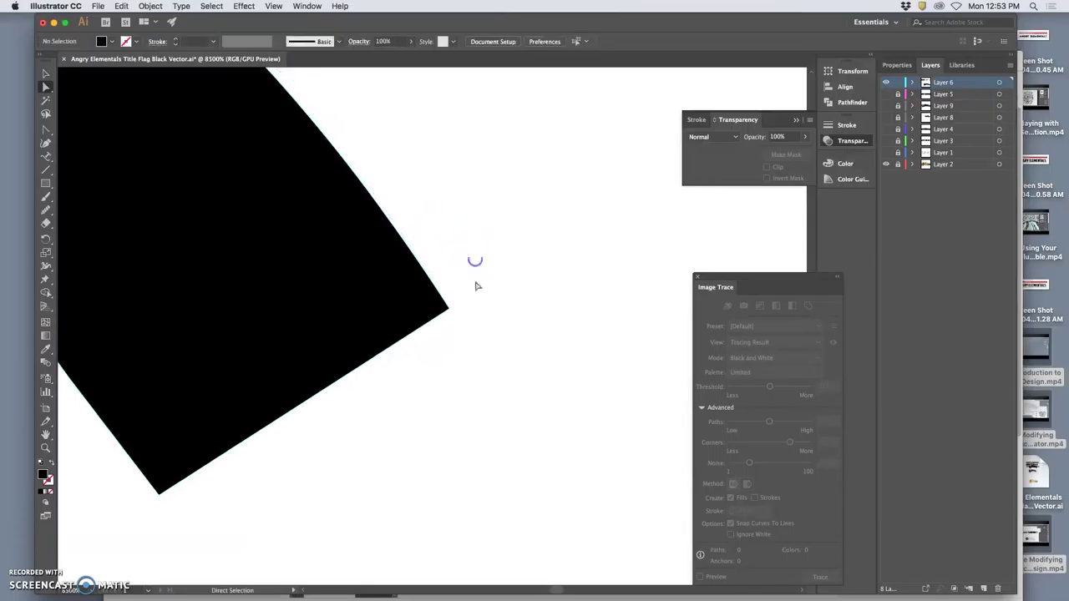
- Examine the S beside the neighbouring L and within the whole ELEMENTALS word
scroll(493, 356, "down", 5)
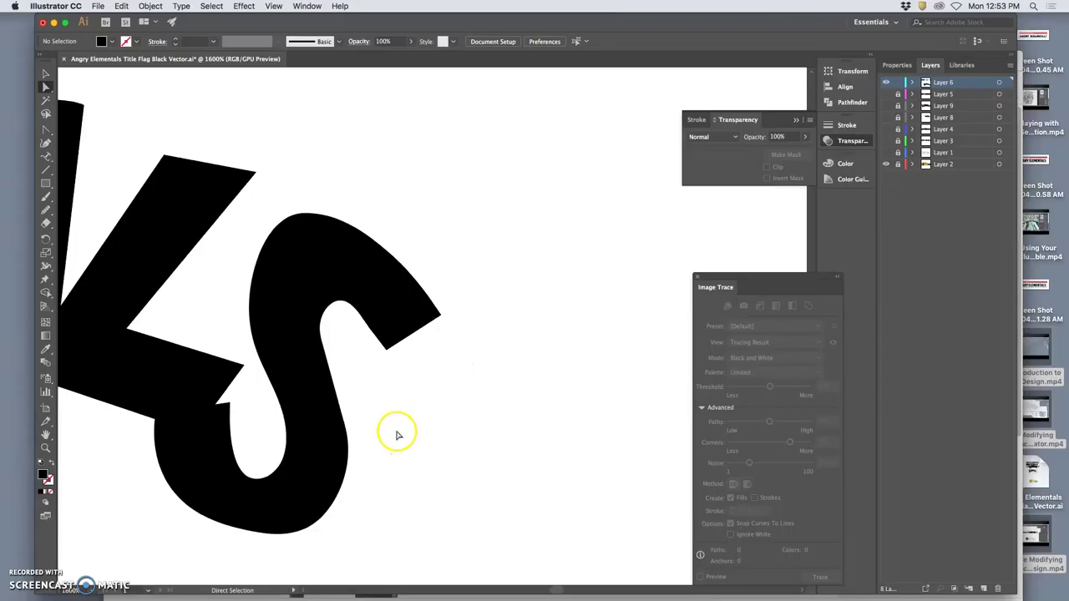
scroll(396, 434, "down", 1)
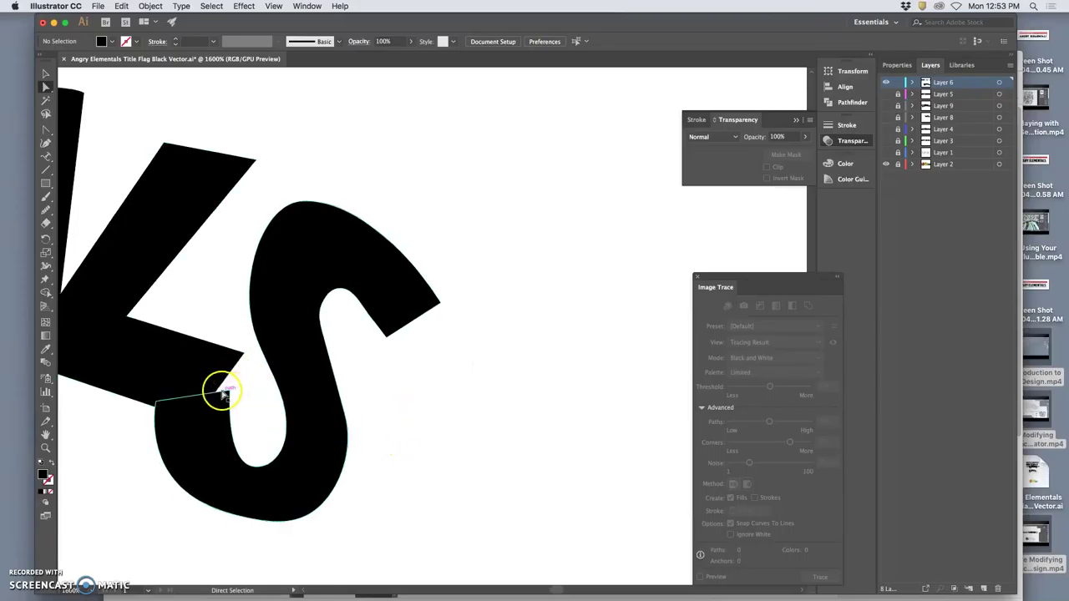
scroll(443, 462, "left", 6)
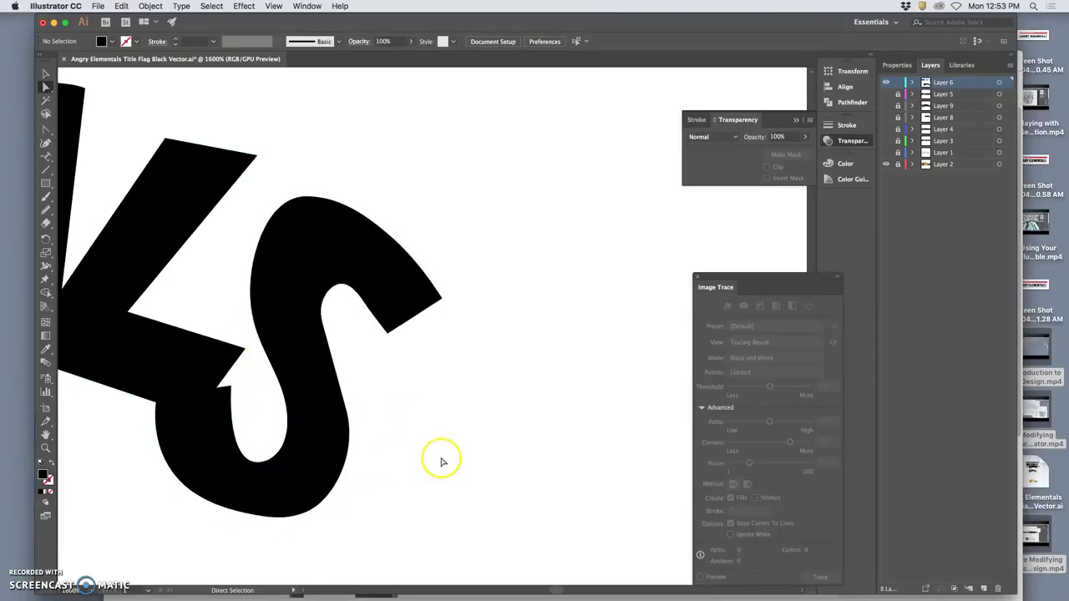
left_click_drag(409, 387, 404, 392)
left_click(528, 406)
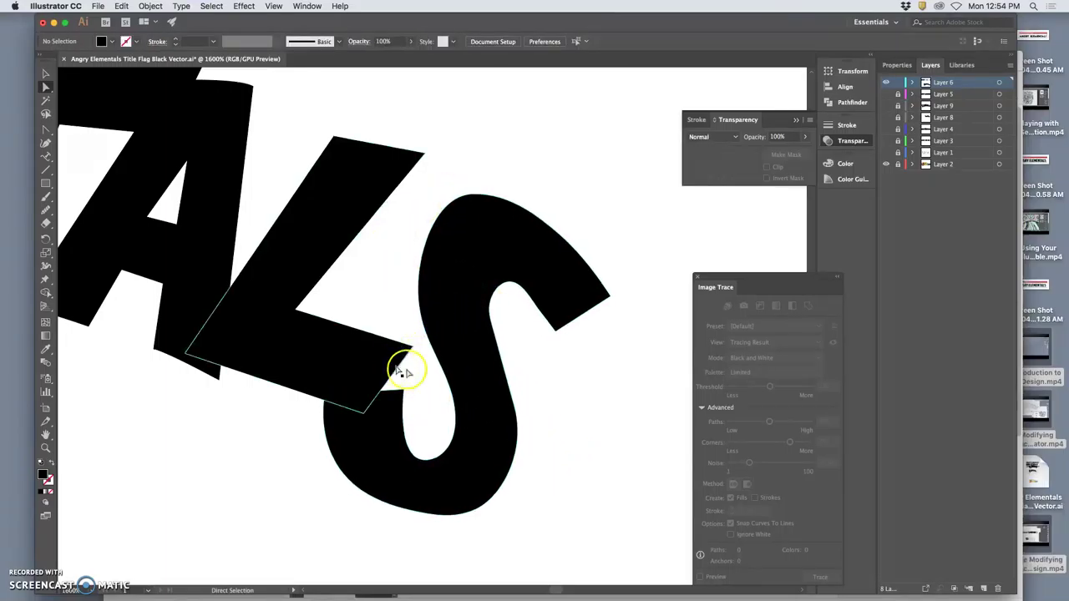
key("super+minus")
key("super+minus")
key("super+minus")
key("super+minus")
key("super+minus")
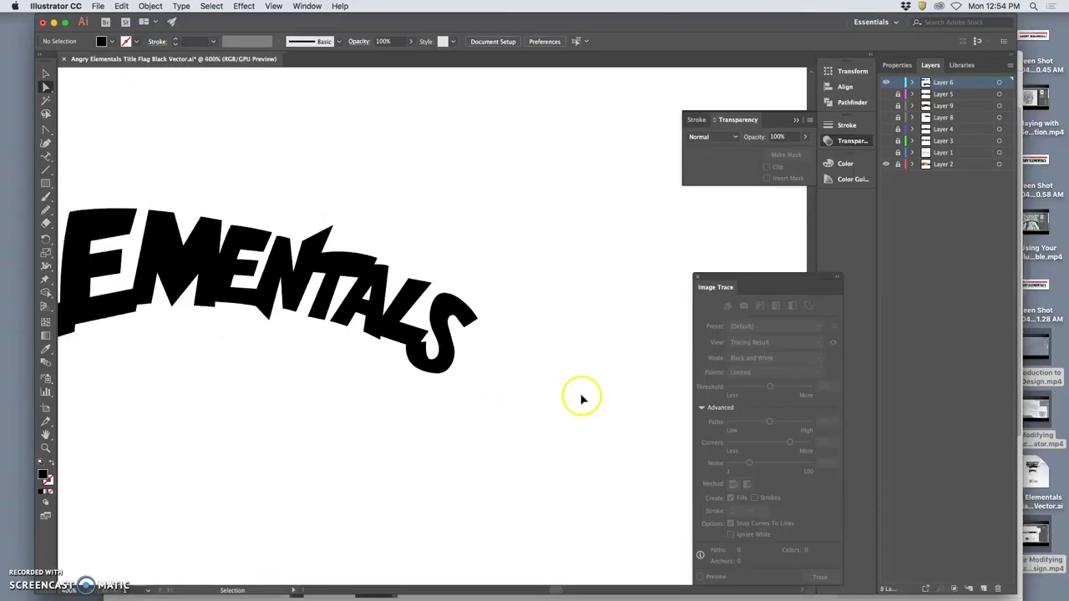
key("super+minus")
scroll(510, 378, "left", 2)
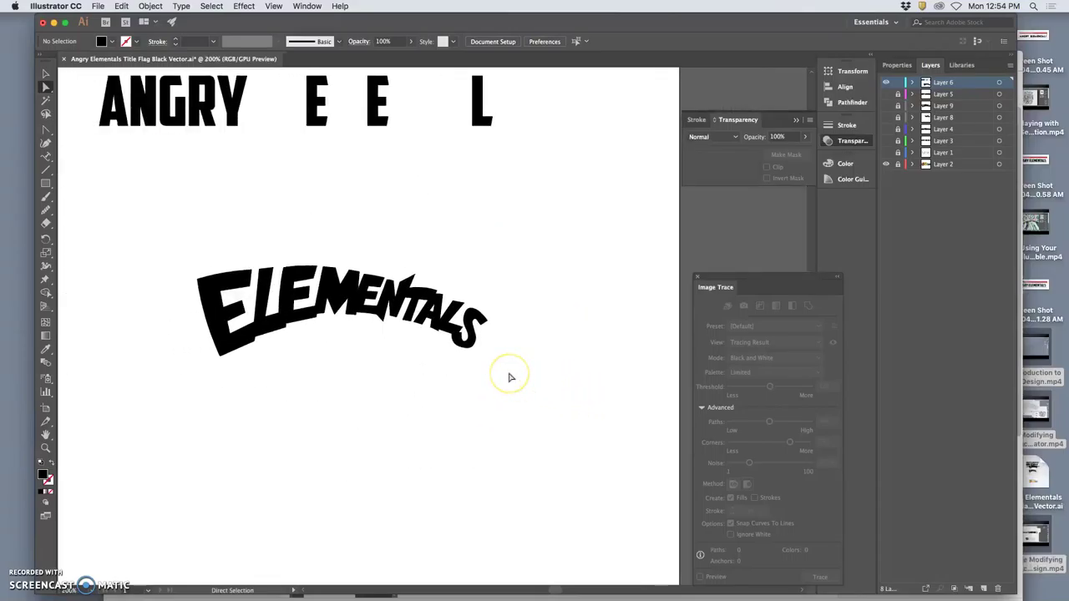
- Undo the latest edits to the S, restore them with Redo, and deselect the letter
key("super+z")
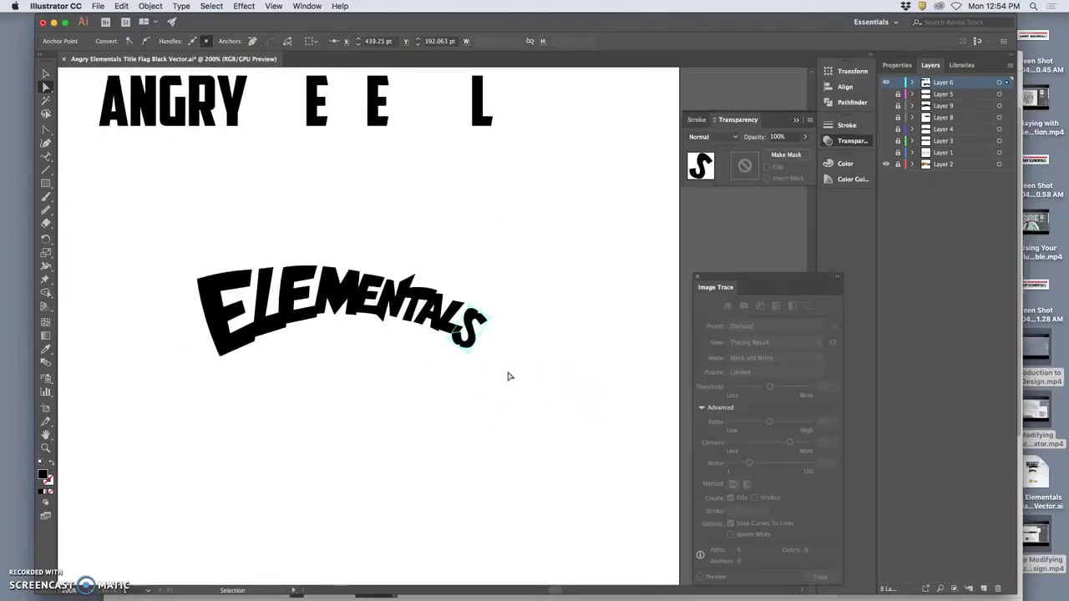
left_click(498, 371)
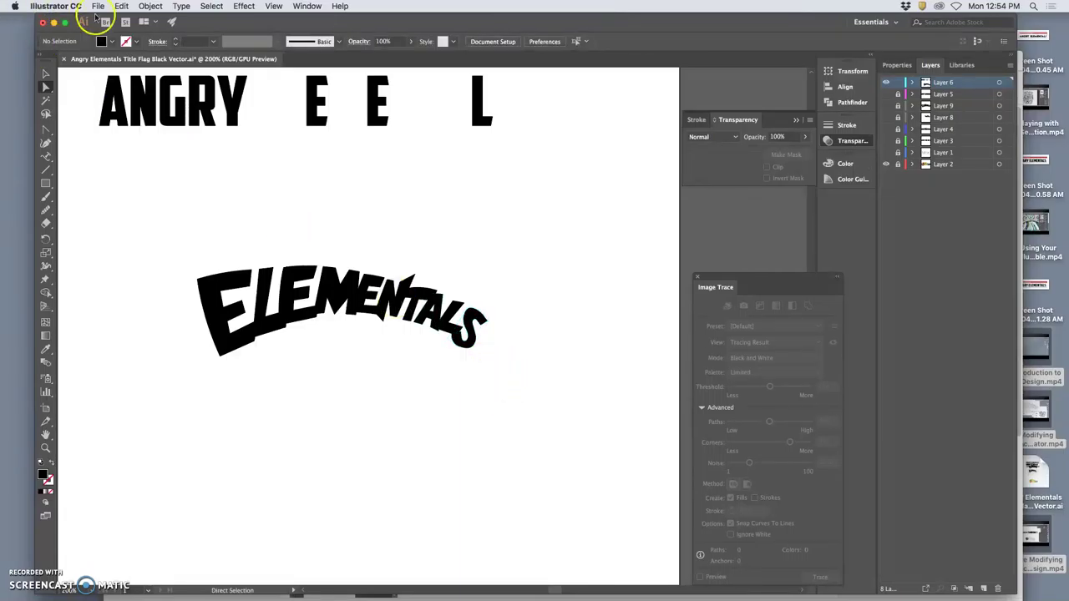
left_click(121, 7)
left_click(125, 29)
left_click(121, 7)
left_click(125, 30)
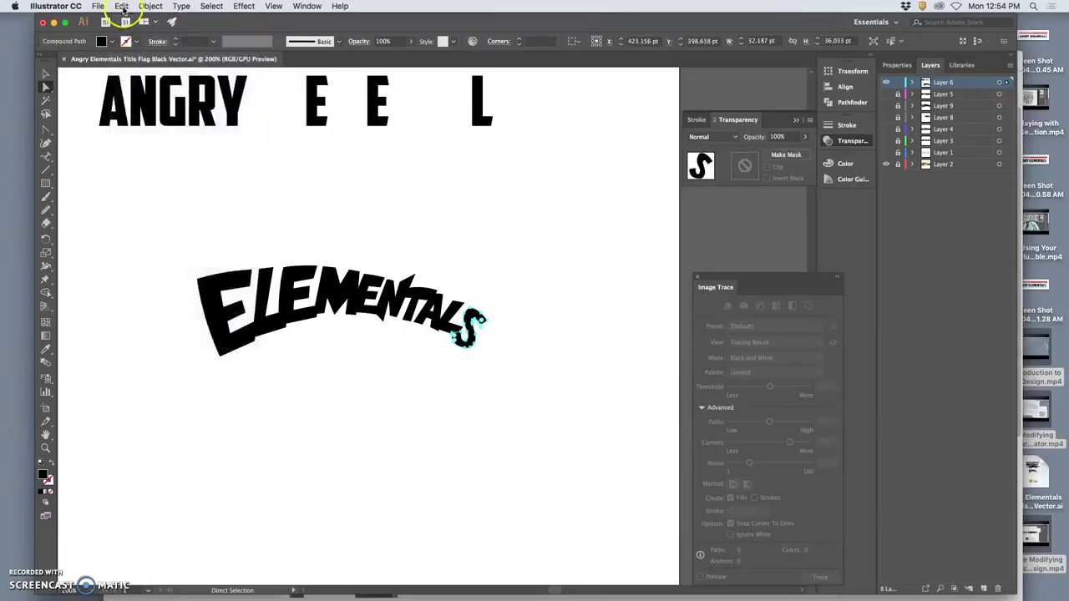
left_click(122, 6)
left_click(126, 29)
left_click(122, 7)
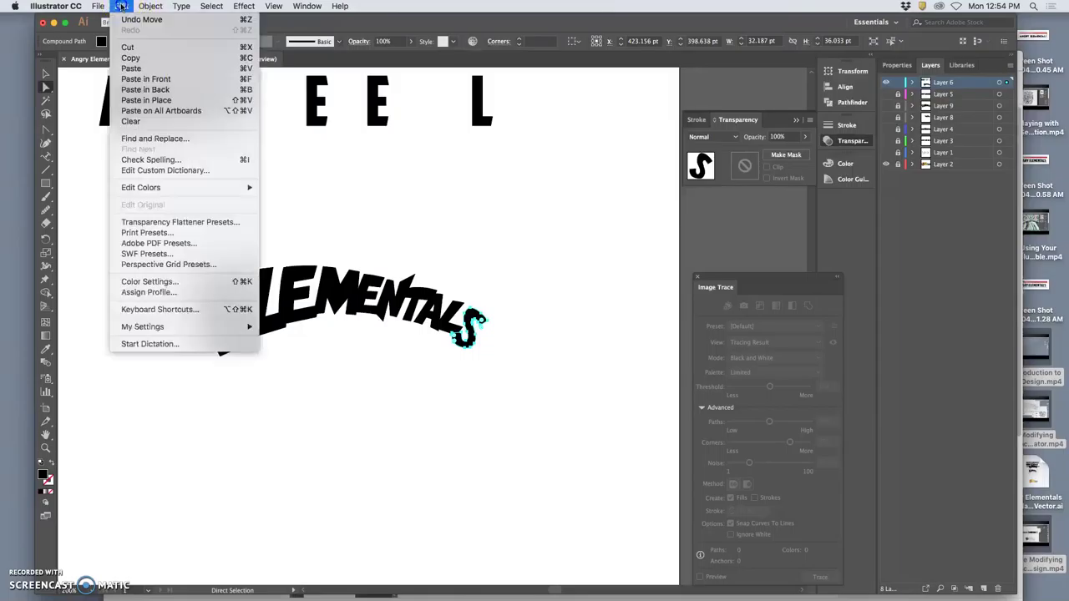
left_click(364, 159)
left_click(415, 182)
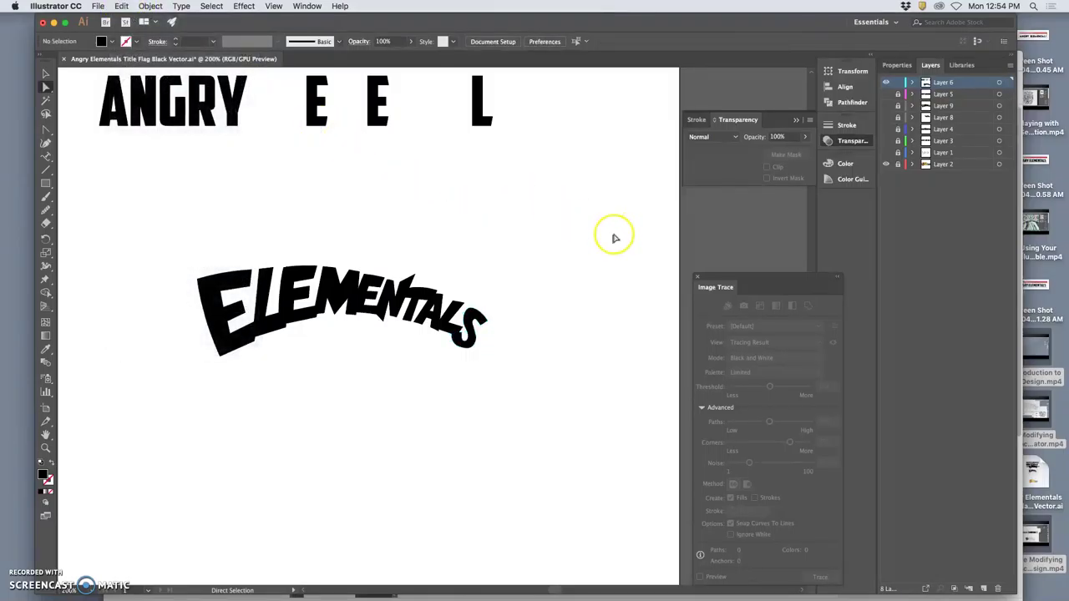
- Show the sketch on Layer 1 again to compare it with the finished lettering
left_click(886, 153)
left_click(886, 153)
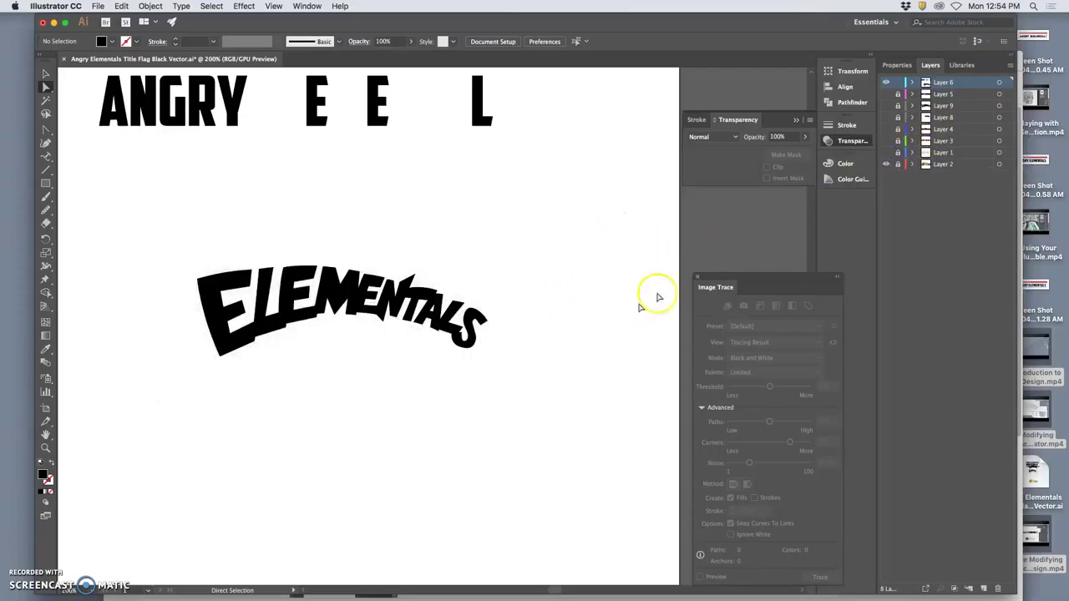
left_click(886, 153)
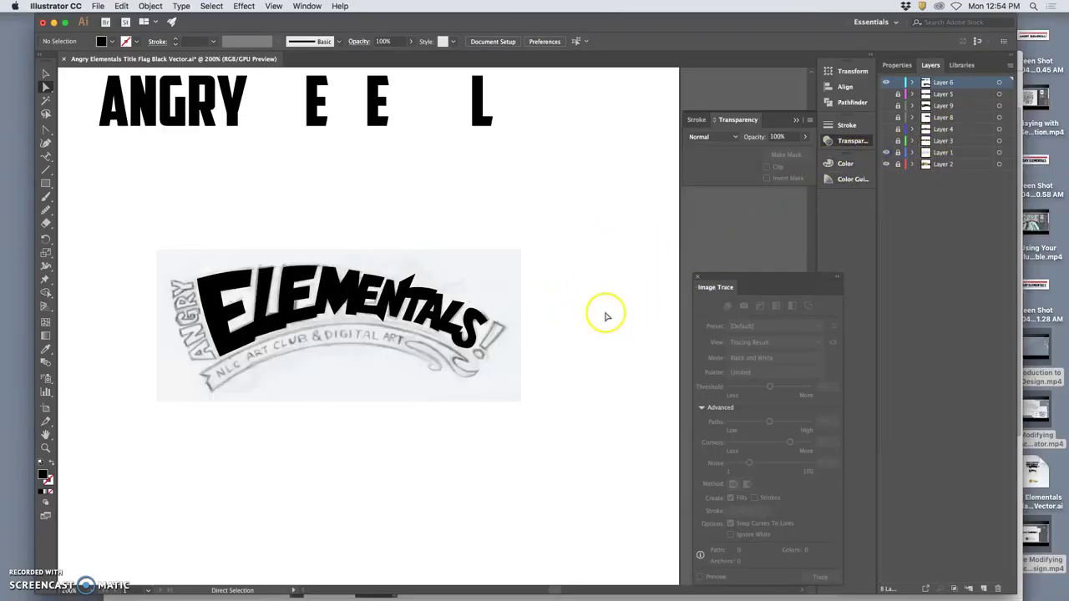
scroll(607, 315, "up", 6)
scroll(597, 301, "left", 2)
scroll(597, 301, "up", 8)
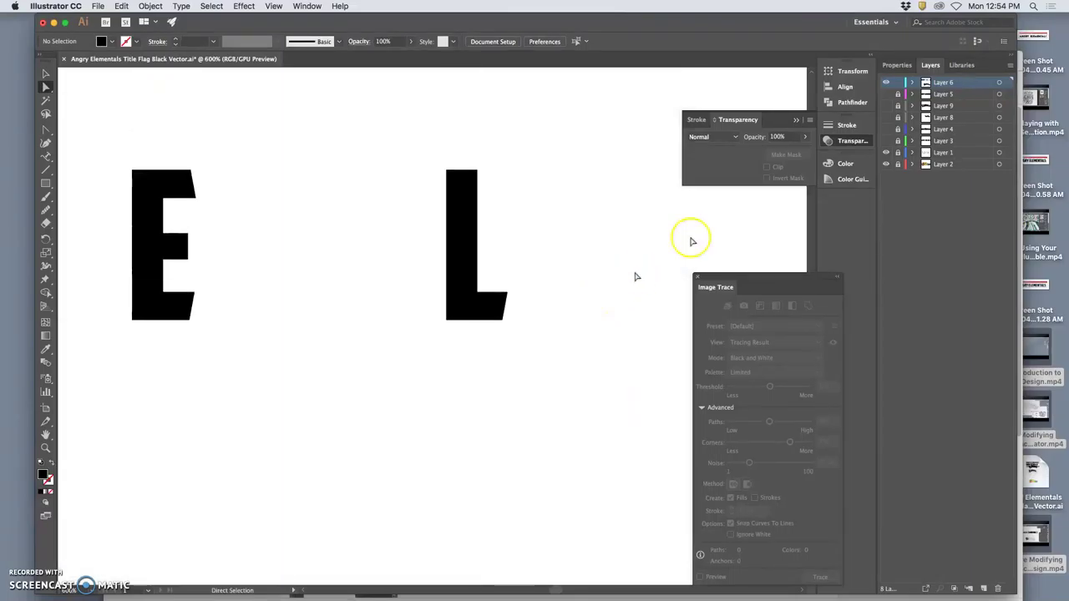
- Check the lettering on Layer 9, hide it again, and show and unlock Layer 8 with the arched ELEMENTALS text
left_click(886, 105)
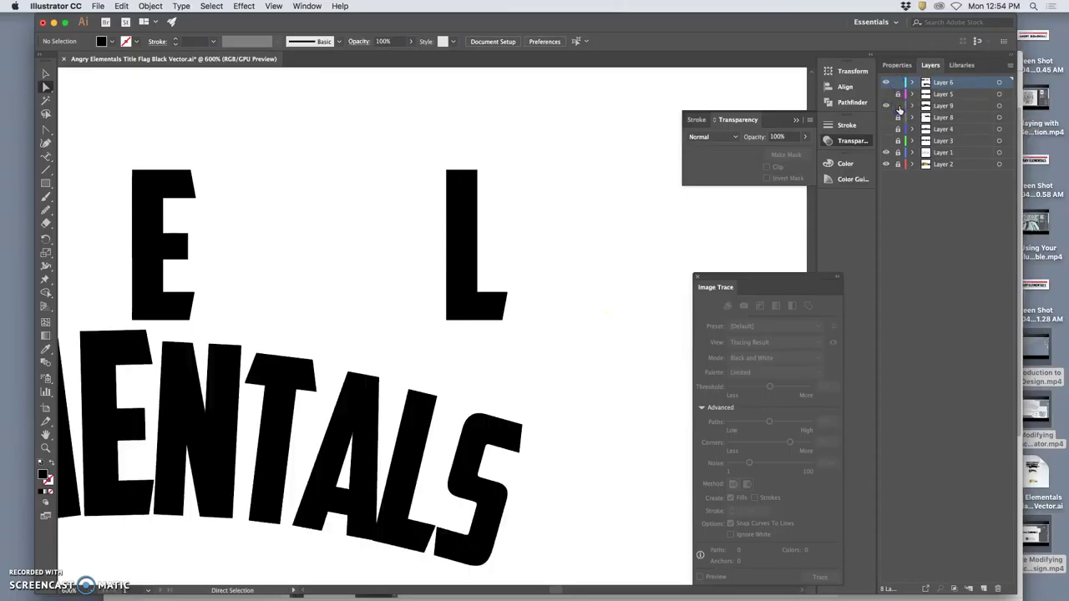
left_click(999, 108)
key("v")
key("super+minus")
key("a")
left_click(886, 106)
left_click(886, 106)
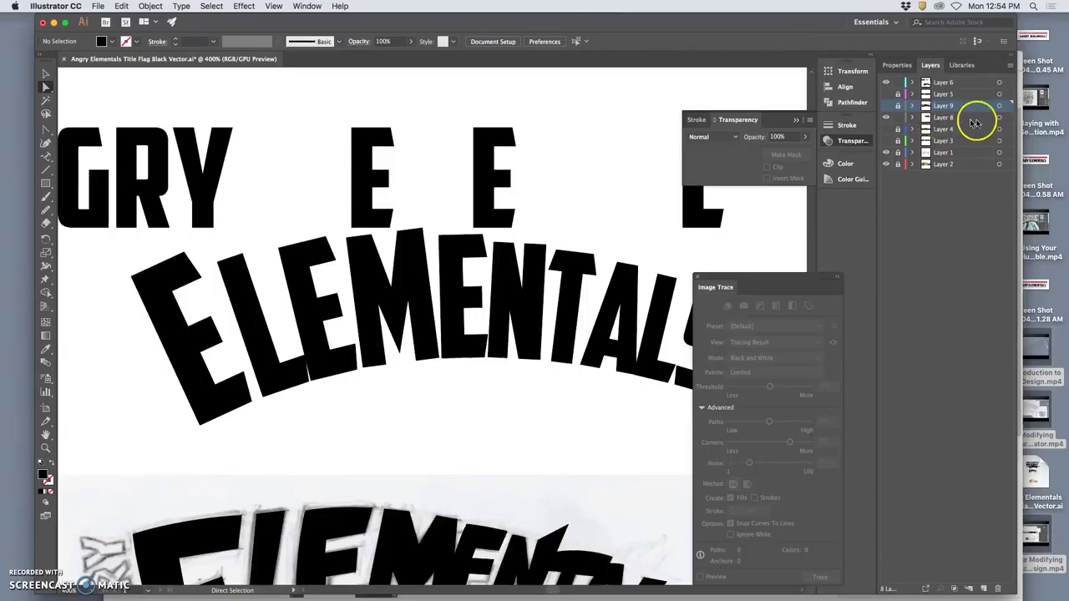
- Add an exclamation mark after the S in the arched ELEMENTALS text on Layer 8 with the Type on a Path tool
left_click(46, 156)
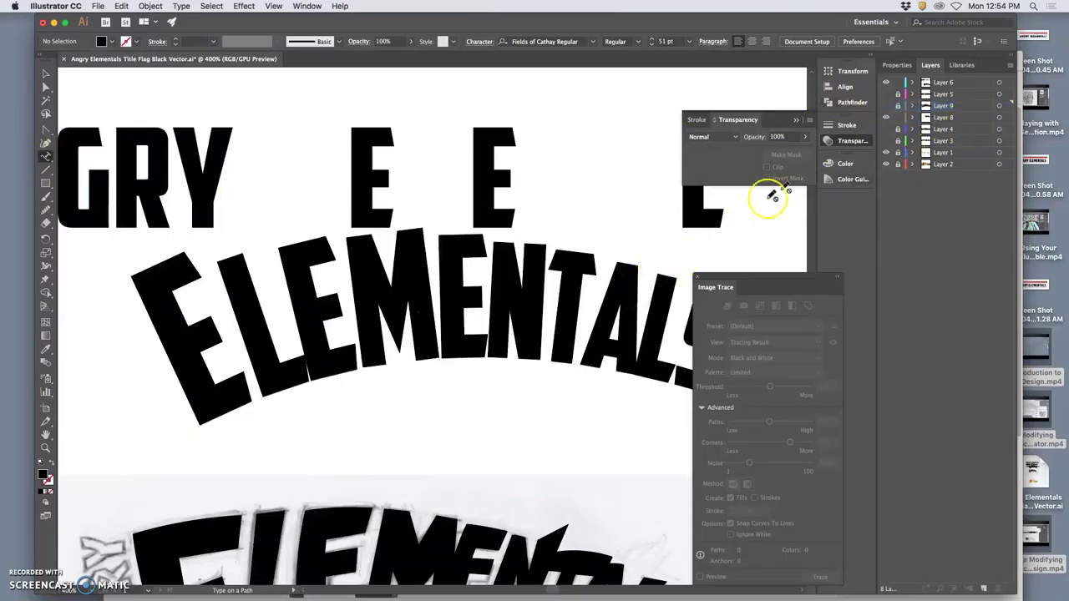
left_click(945, 117)
scroll(627, 269, "right", 2)
scroll(628, 269, "right", 10)
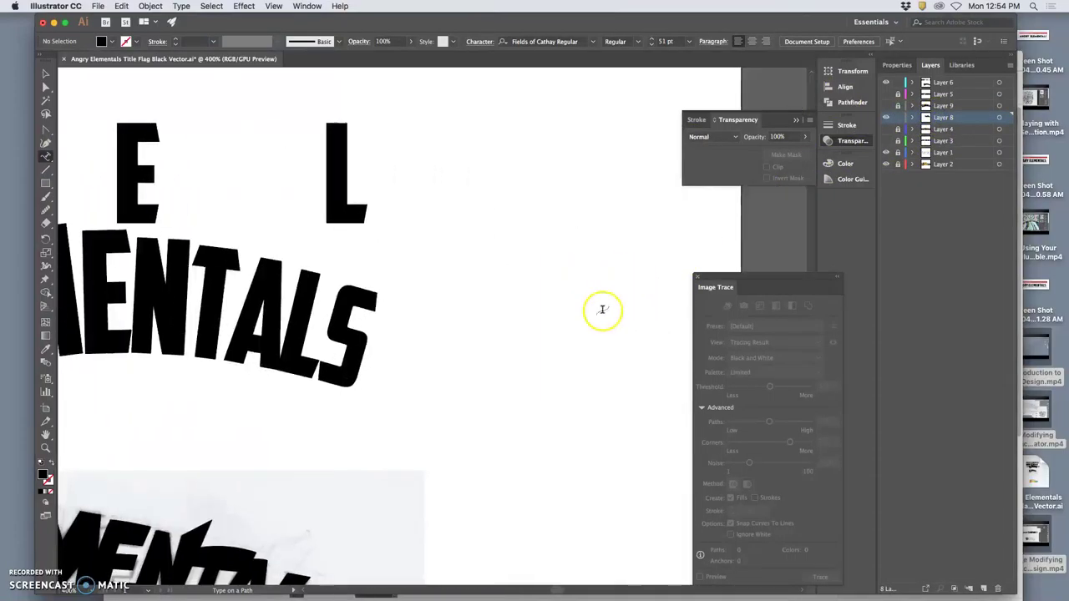
left_click(346, 365)
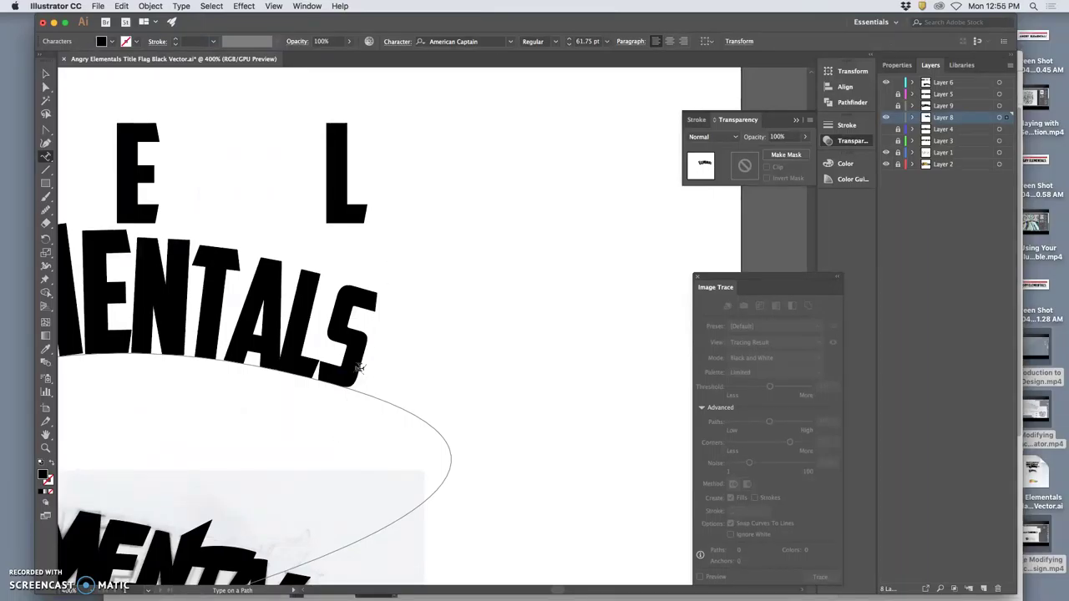
type("!")
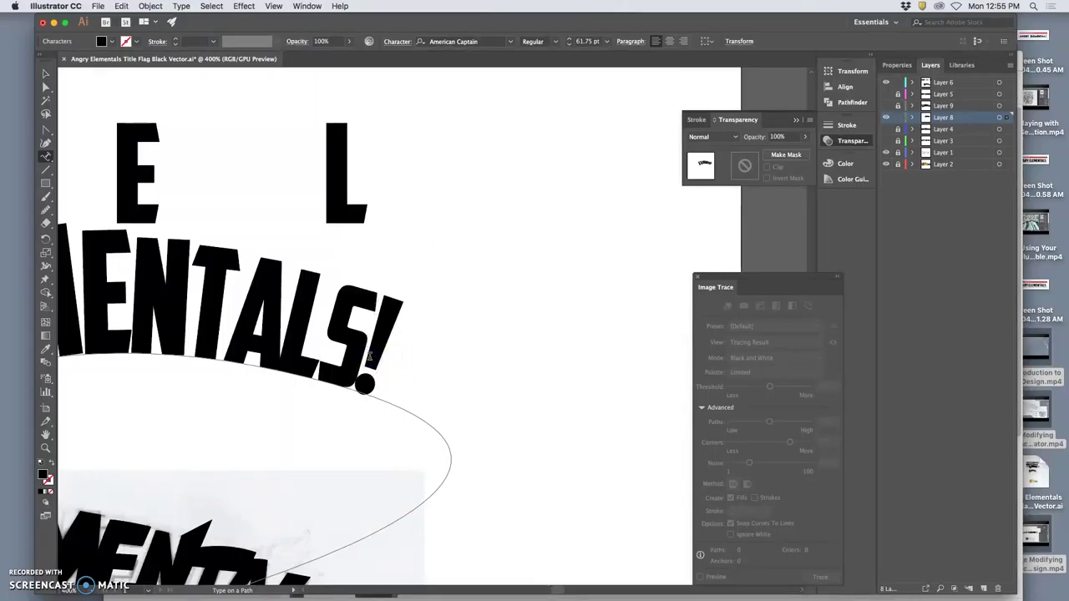
- Increase the kerning between the S and the exclamation mark in the arched text
key("alt+Right")
key("alt+Right")
key("alt+Right")
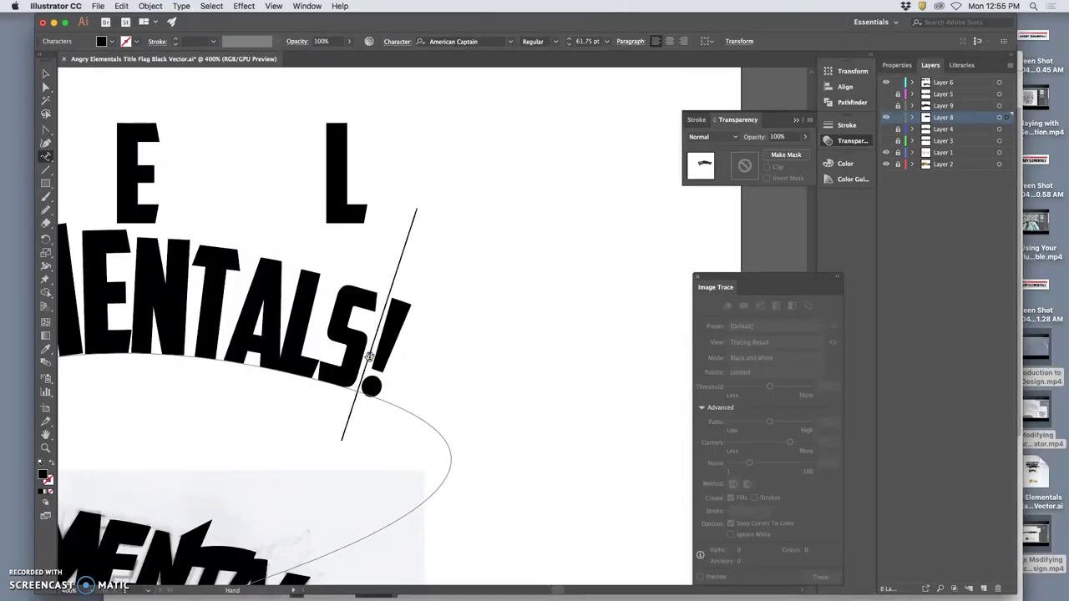
left_click(488, 362)
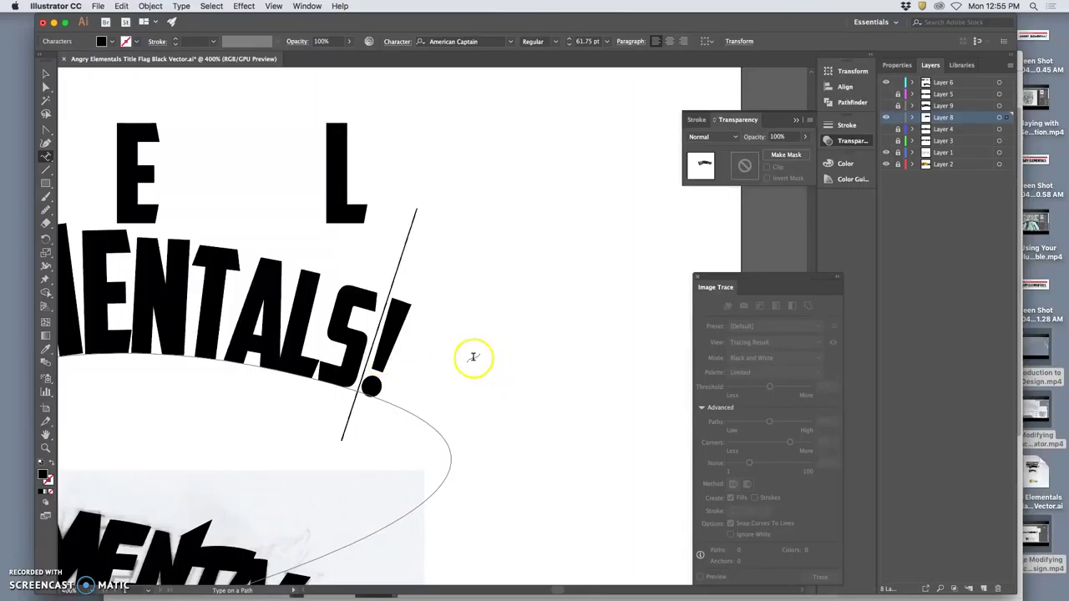
- Copy the exclamation mark onto a new layer above Layer 8, with Layer 8 hidden and locked
scroll(469, 357, "down", 3)
left_click(451, 287)
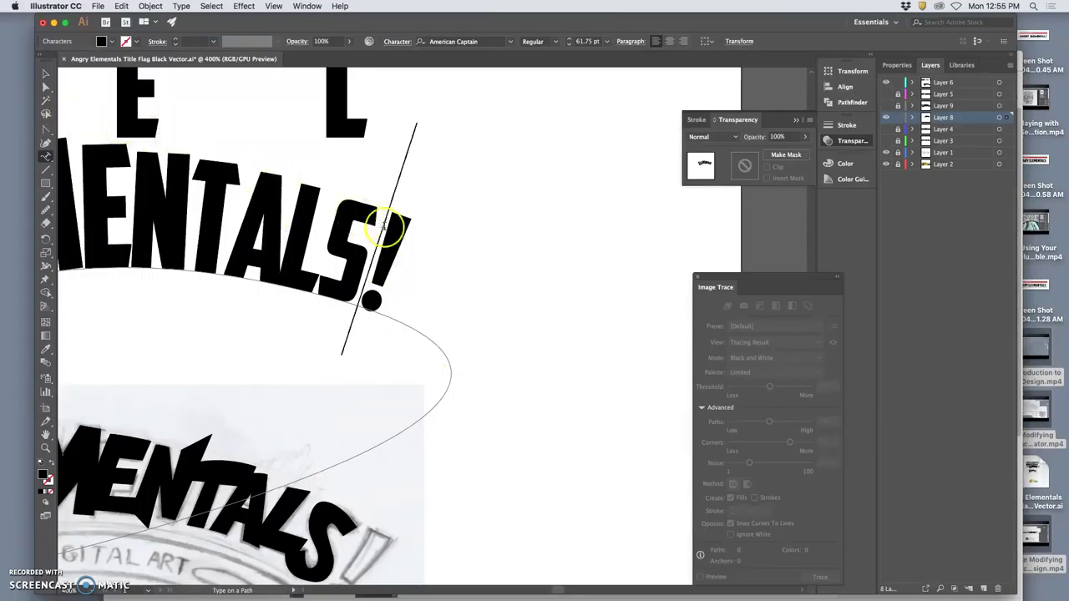
left_click_drag(395, 235, 406, 238)
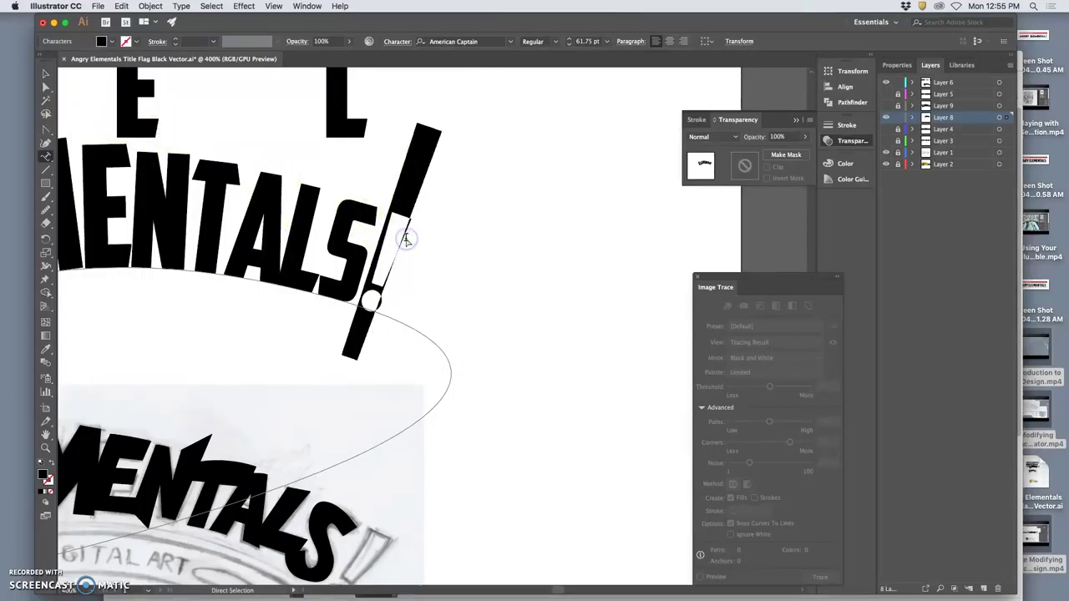
left_click(886, 117)
left_click(983, 589)
left_click(112, 7)
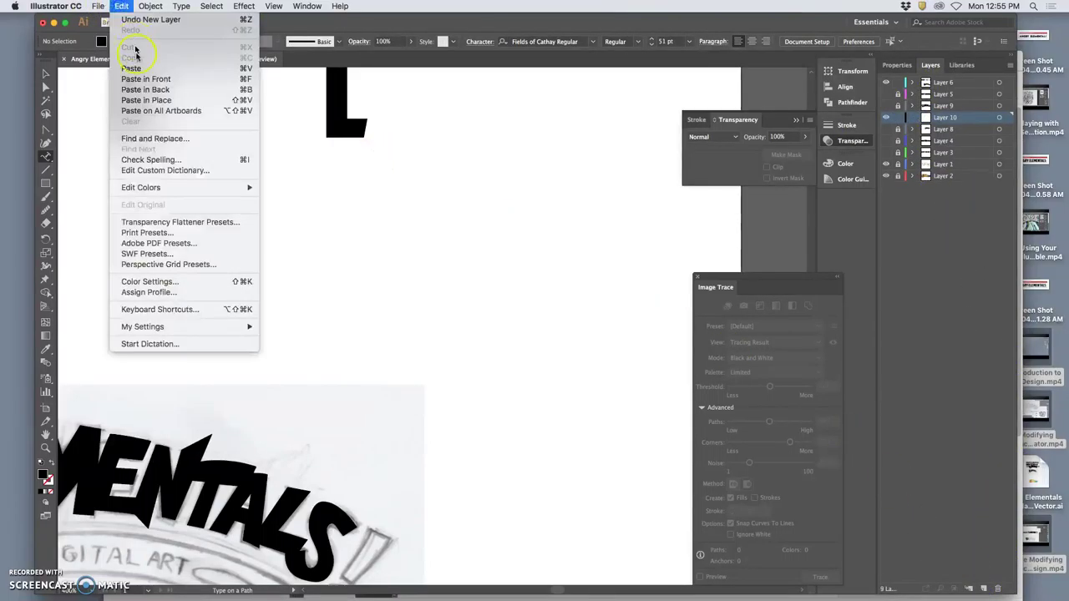
left_click(146, 97)
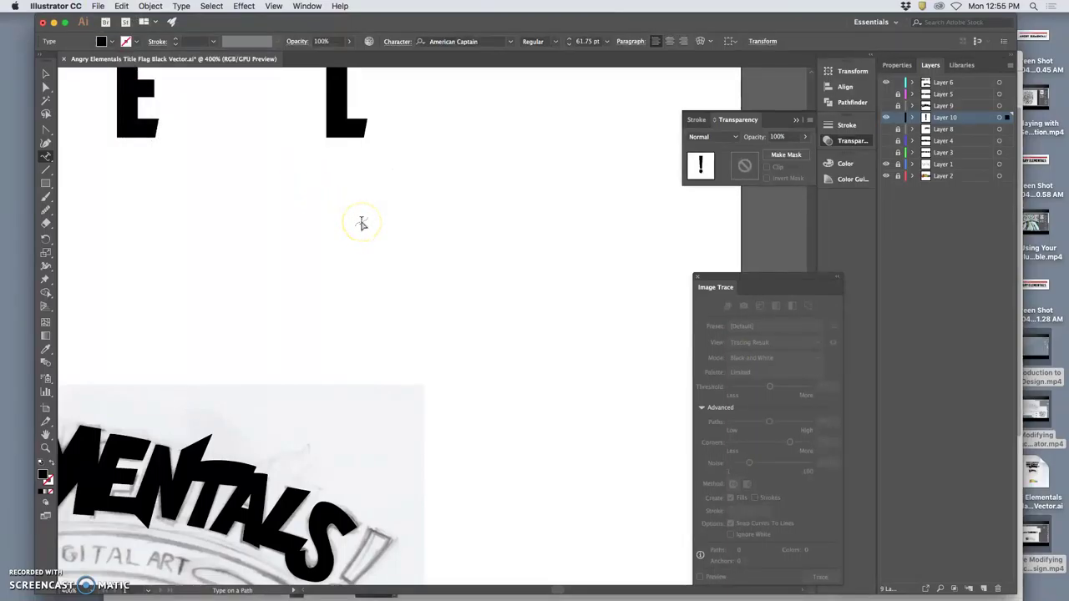
- Convert the pasted exclamation mark beside the artboard to outlines
key("super+minus")
key("super+minus")
left_click(47, 72)
key("super+minus")
key("super+minus")
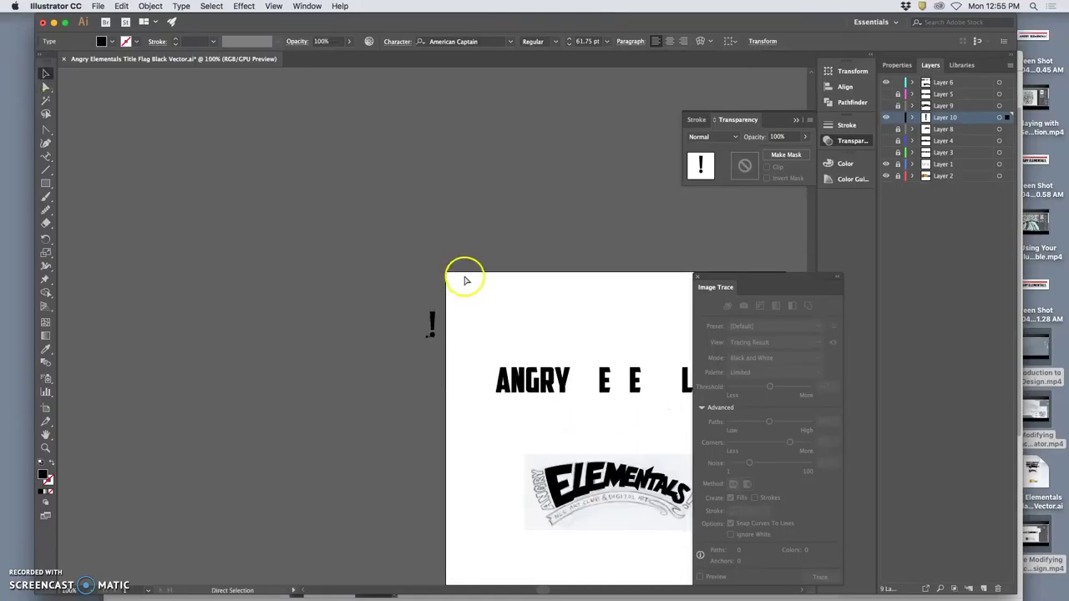
key("super+minus")
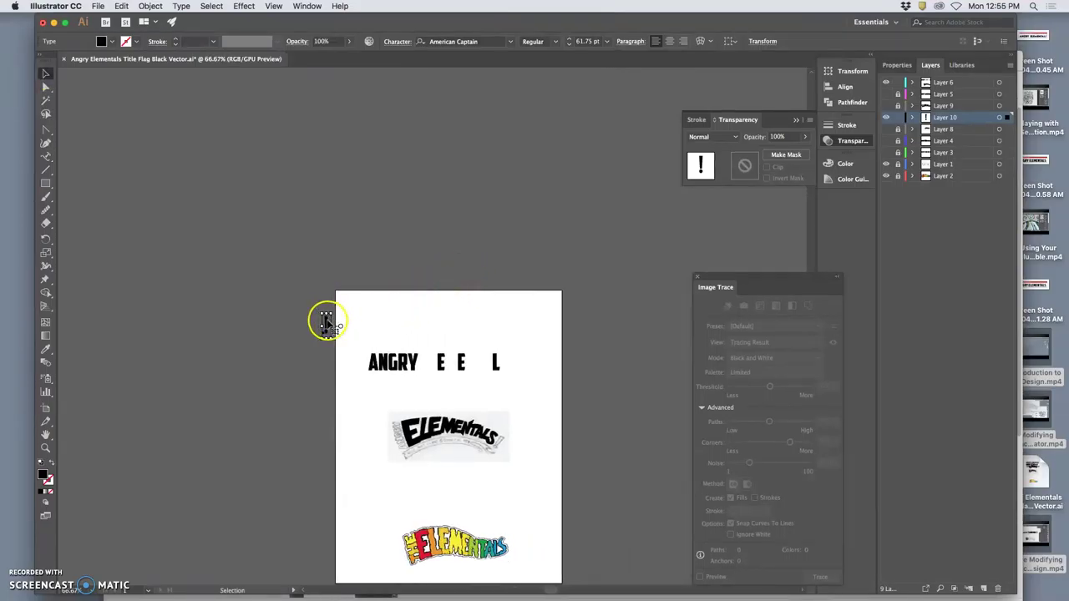
right_click(325, 321)
left_click(363, 396)
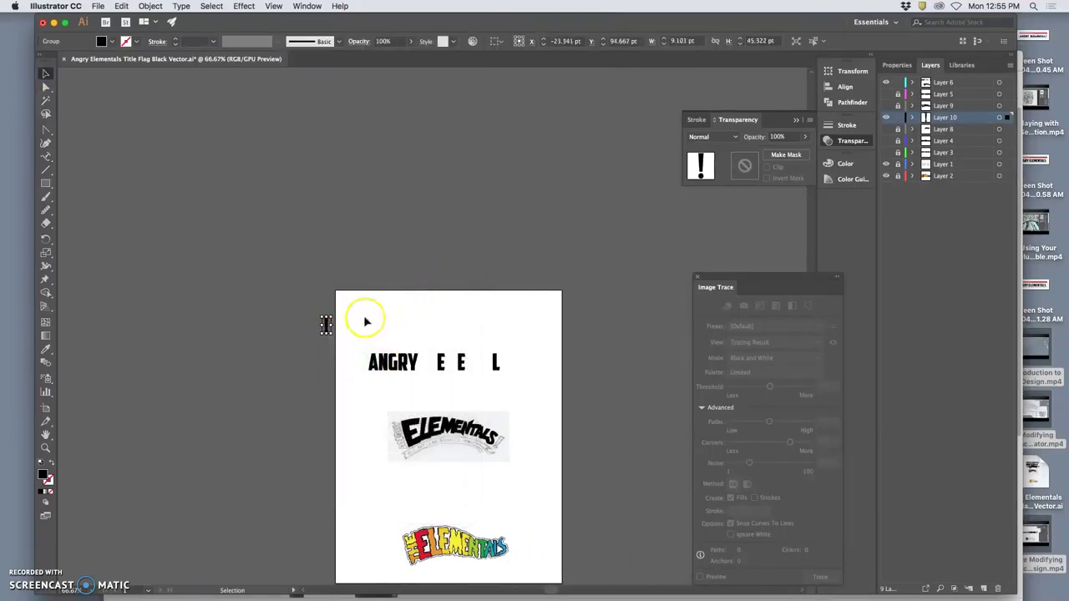
- Move the outlined exclamation mark onto the artboard, above the word ANGRY
key("super+plus")
key("super+plus")
key("super+plus")
key("super+plus")
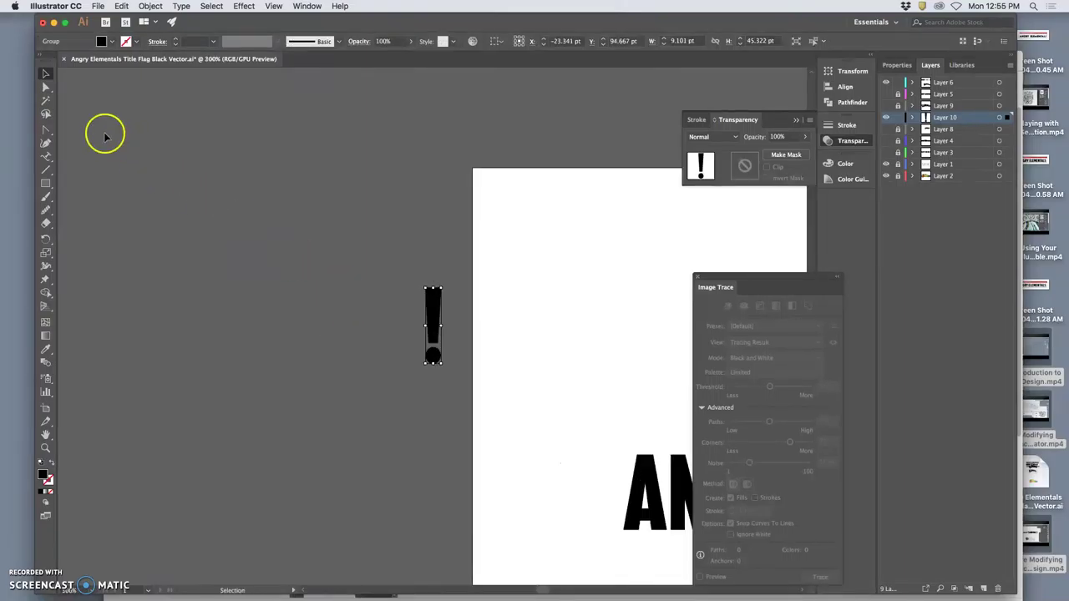
left_click(46, 86)
left_click_drag(434, 296, 632, 320)
scroll(578, 321, "right", 5)
scroll(572, 322, "right", 6)
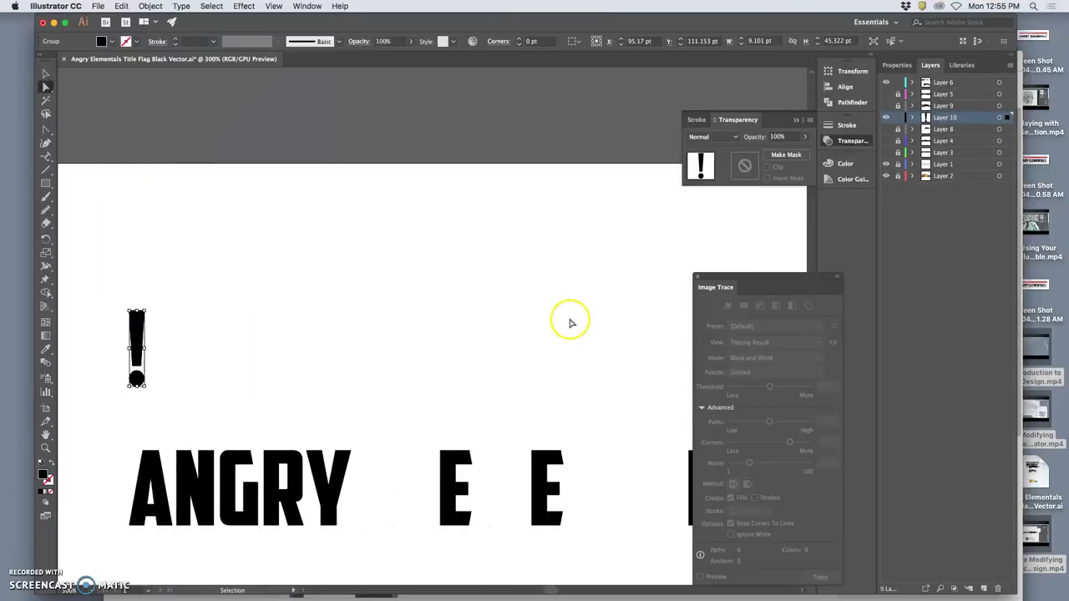
- Move the exclamation mark down to the sketch, over the end of the S near the sketched exclamation mark
key("super+minus")
key("super+minus")
scroll(571, 322, "right", 5)
scroll(570, 321, "down", 3)
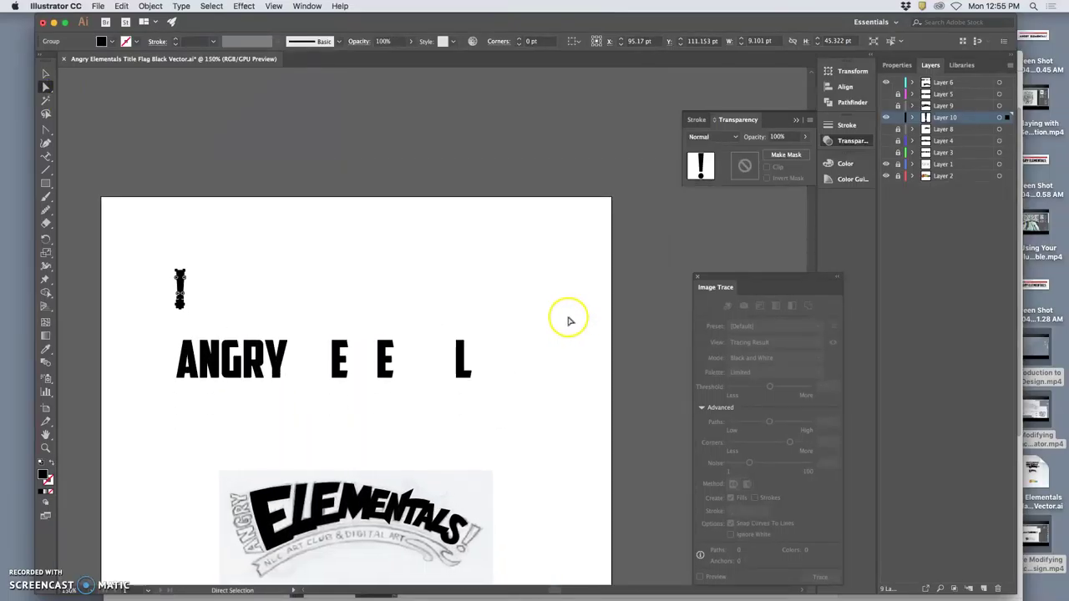
left_click_drag(179, 287, 458, 530)
key("super+plus")
key("super+plus")
key("super+plus")
key("super+plus")
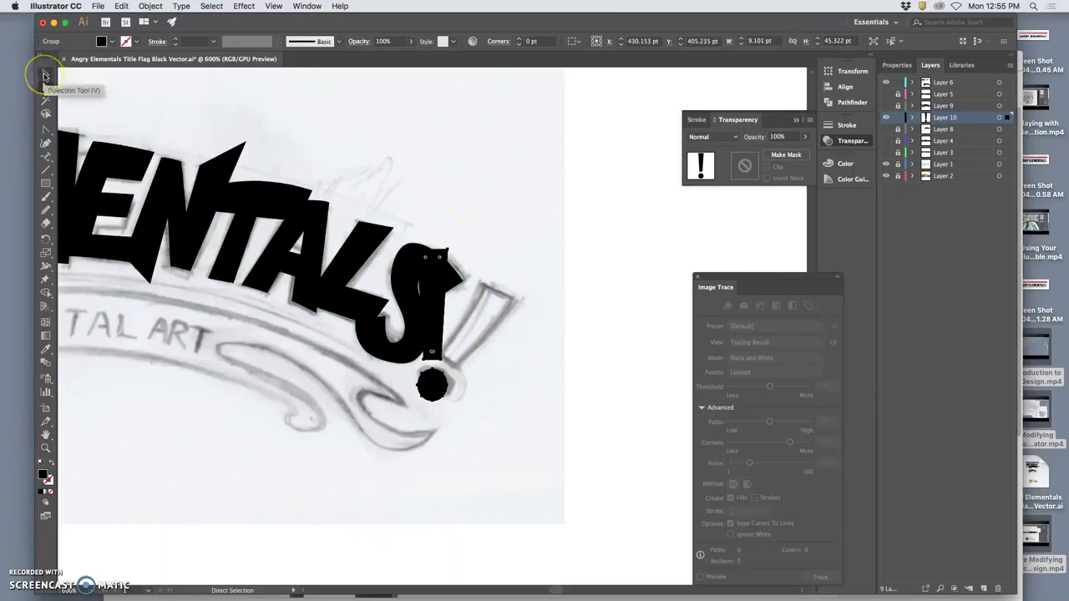
left_click(45, 76)
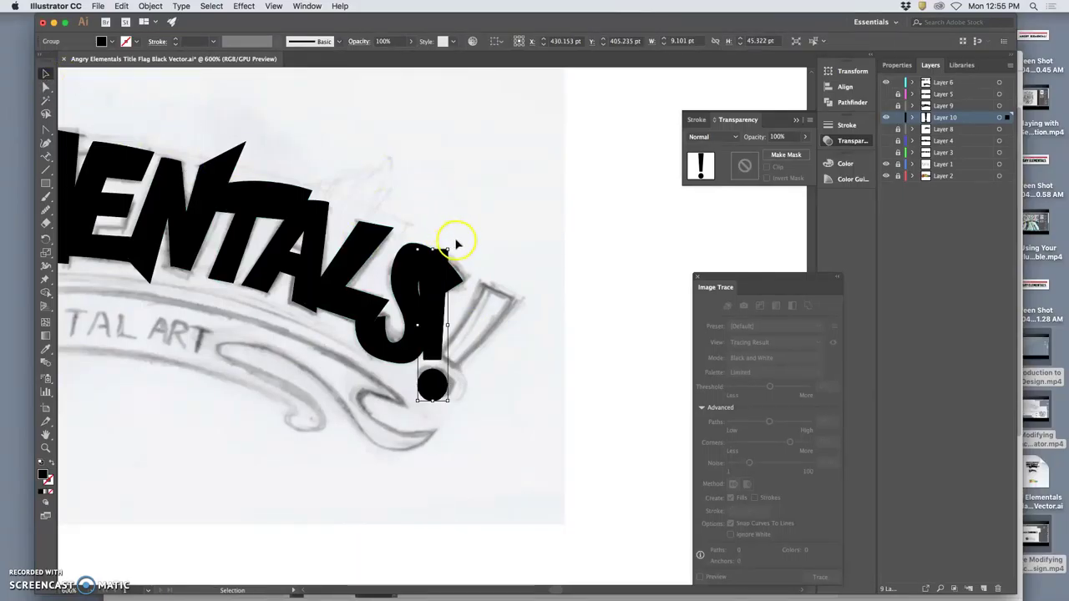
- Rotate the exclamation mark clockwise to match the slant of the sketched one
left_click_drag(448, 248, 482, 298)
left_click(483, 298)
left_click_drag(479, 290, 470, 271)
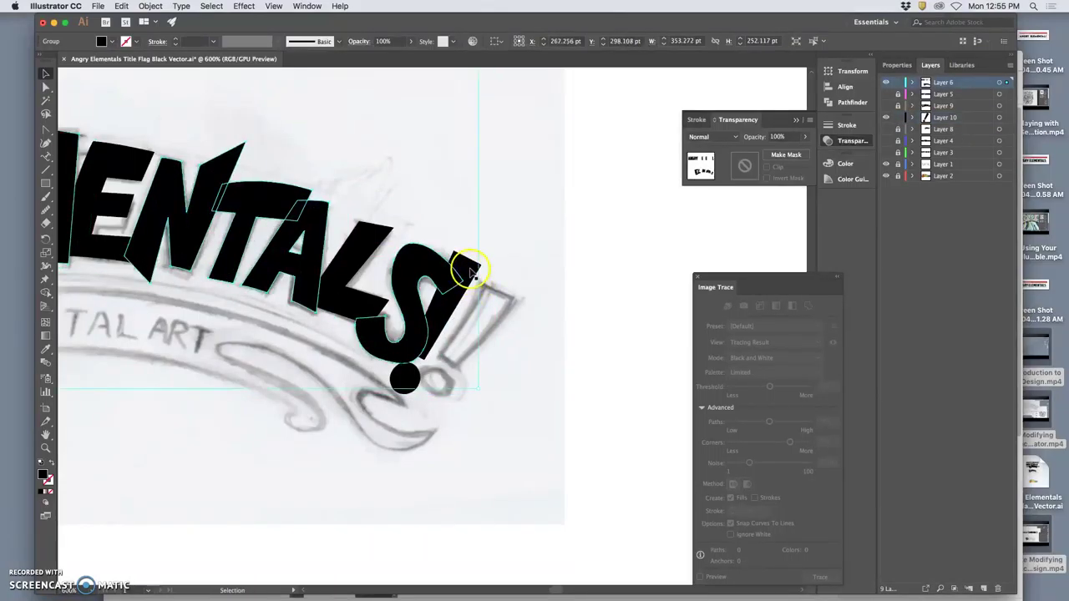
- Lock Layer 6, which holds the finished lettering, so that only the exclamation mark can be selected
left_click(485, 266)
left_click(466, 297)
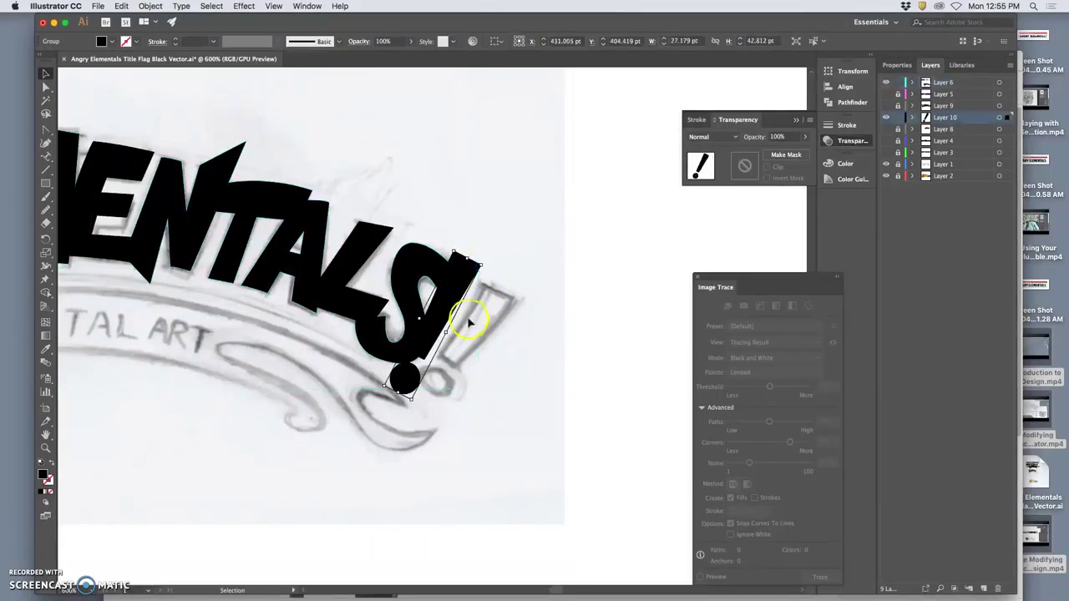
left_click_drag(460, 284, 462, 282)
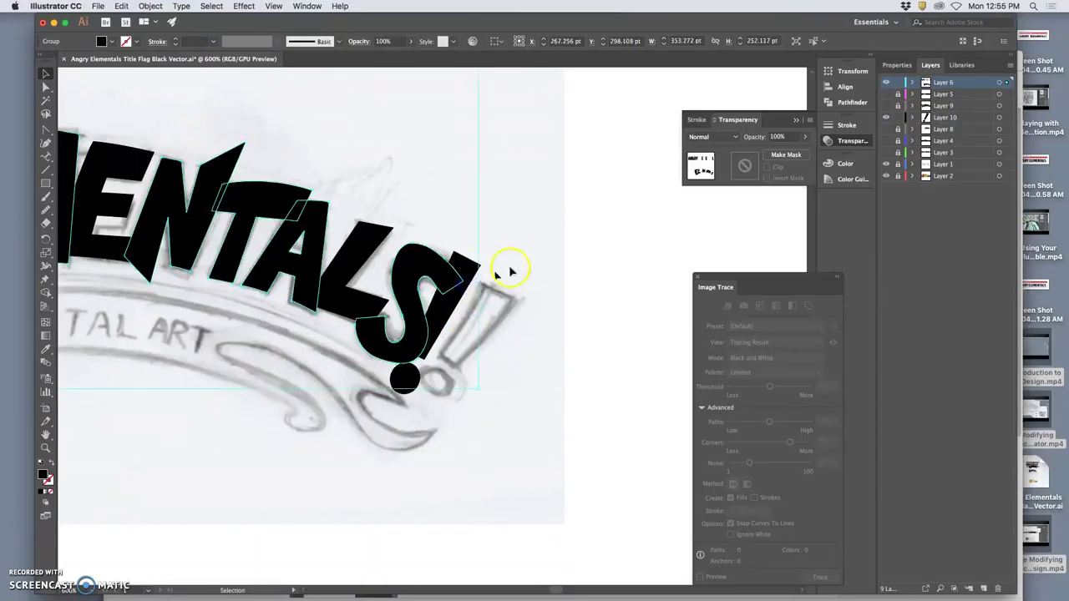
left_click(898, 82)
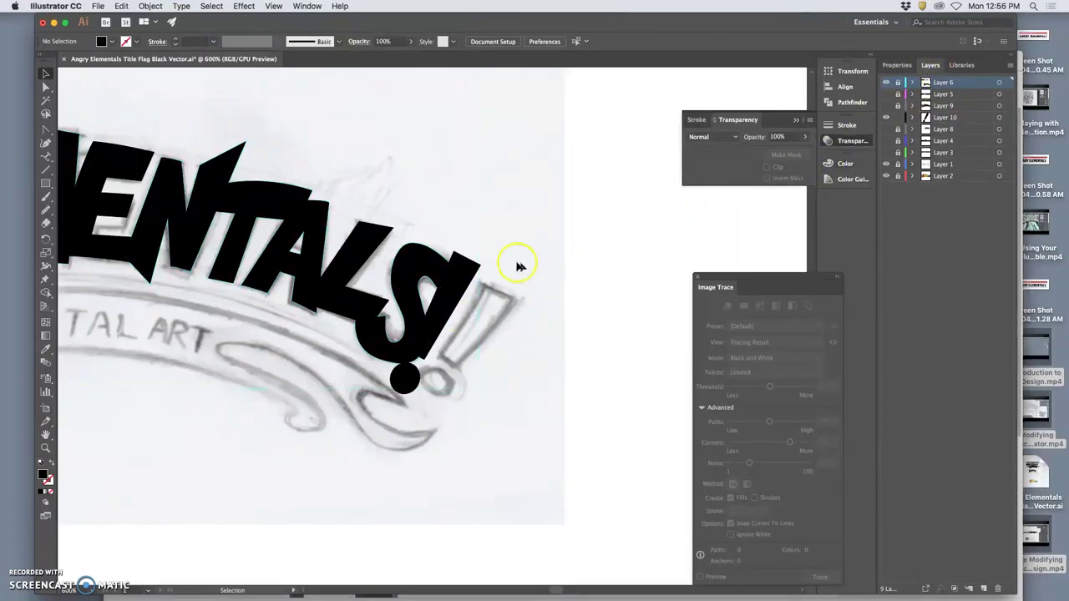
- Move the exclamation mark beside the S onto the sketched one, then scale and rotate it to about 26 by 34 pt overall
left_click_drag(470, 274, 509, 294)
mouse_move(441, 409)
left_mouse_down()
mouse_move(448, 417)
mouse_move(442, 399)
left_mouse_up()
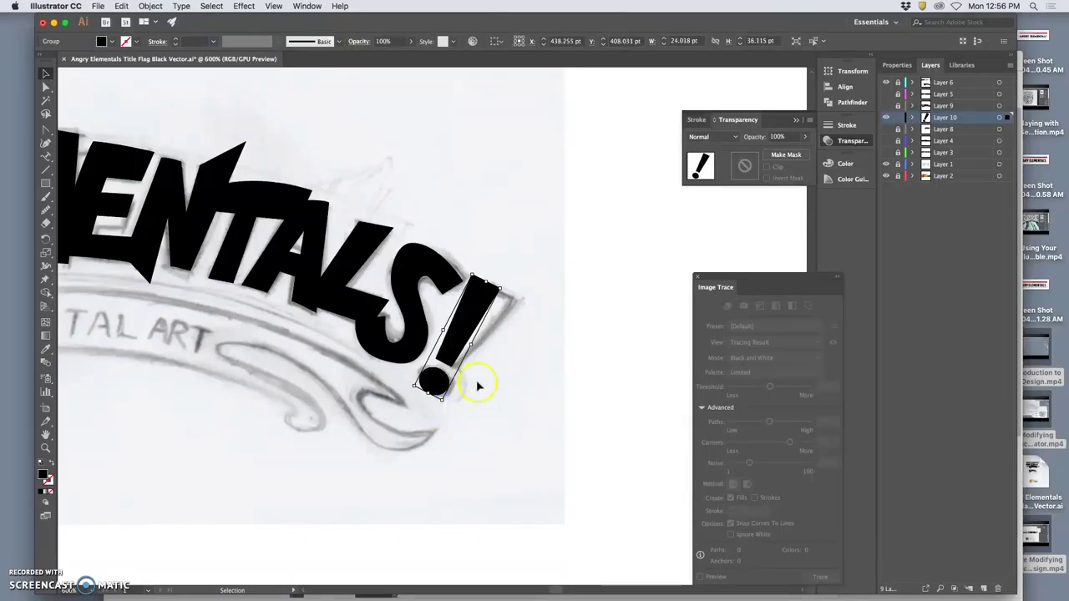
left_click_drag(503, 288, 503, 294)
left_click_drag(434, 396, 434, 400)
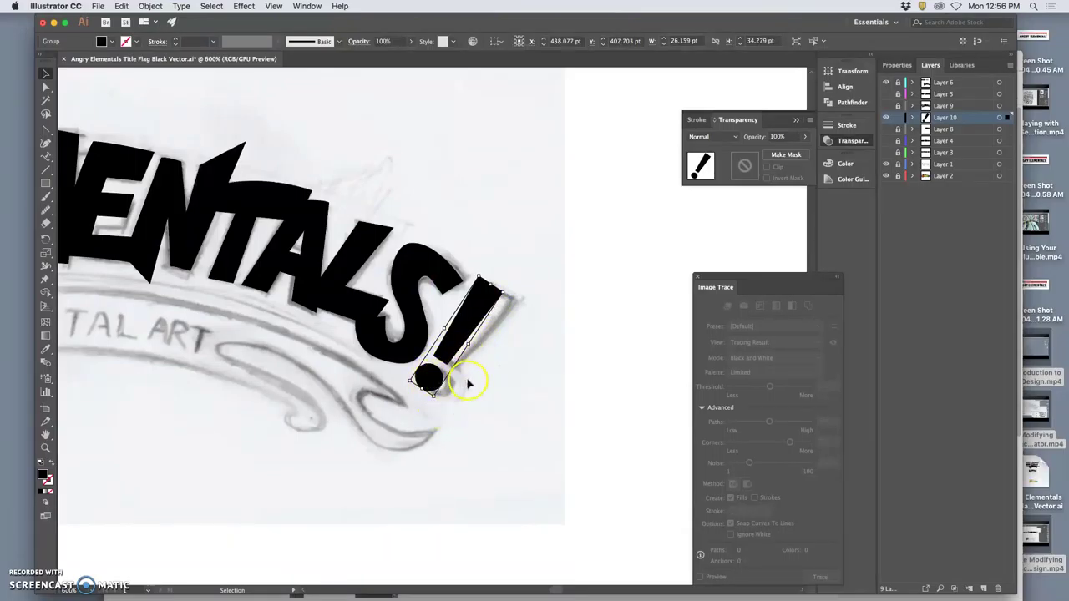
key("Return")
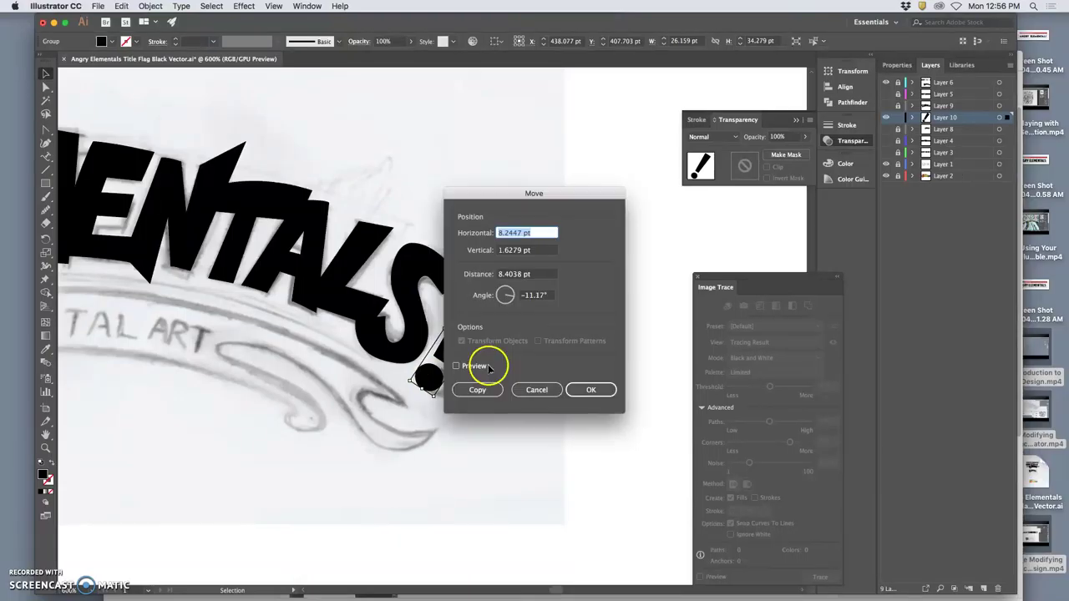
left_click(543, 386)
left_click(489, 394)
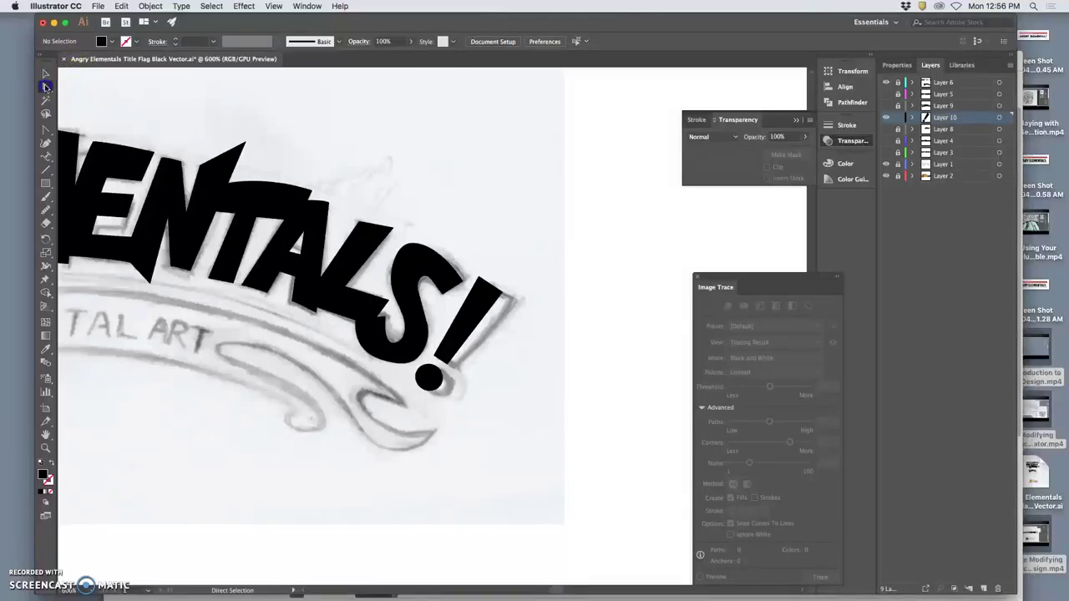
- Shift the whole exclamation mark slightly right and down to centre it over the sketched one
left_click(46, 112)
mouse_move(436, 395)
left_mouse_down()
mouse_move(435, 365)
mouse_move(416, 372)
mouse_move(420, 391)
mouse_move(445, 382)
left_mouse_up()
left_click(46, 87)
left_click(474, 395)
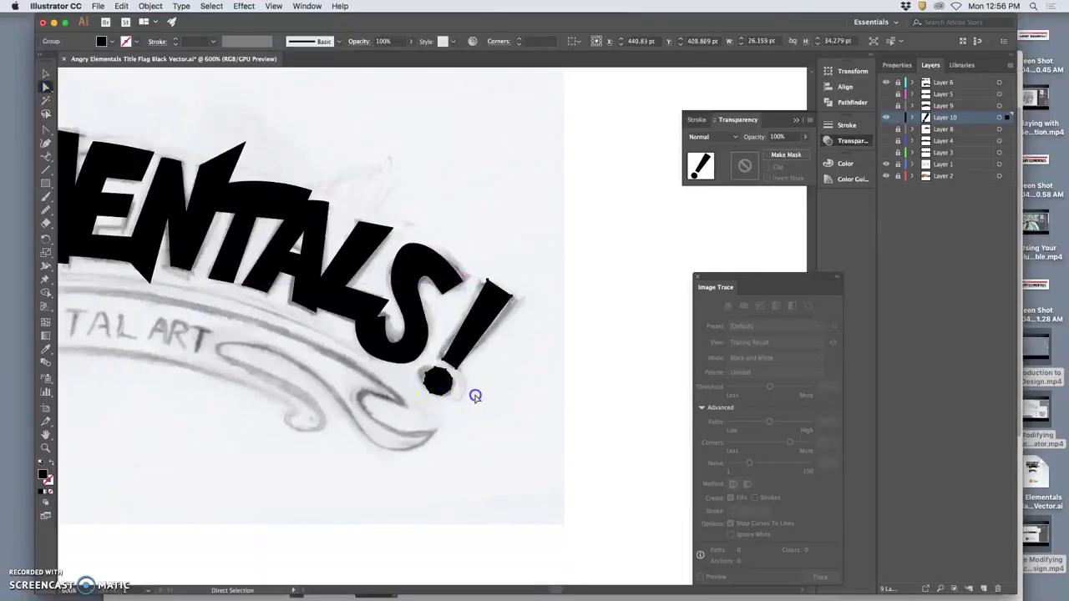
left_click(46, 87)
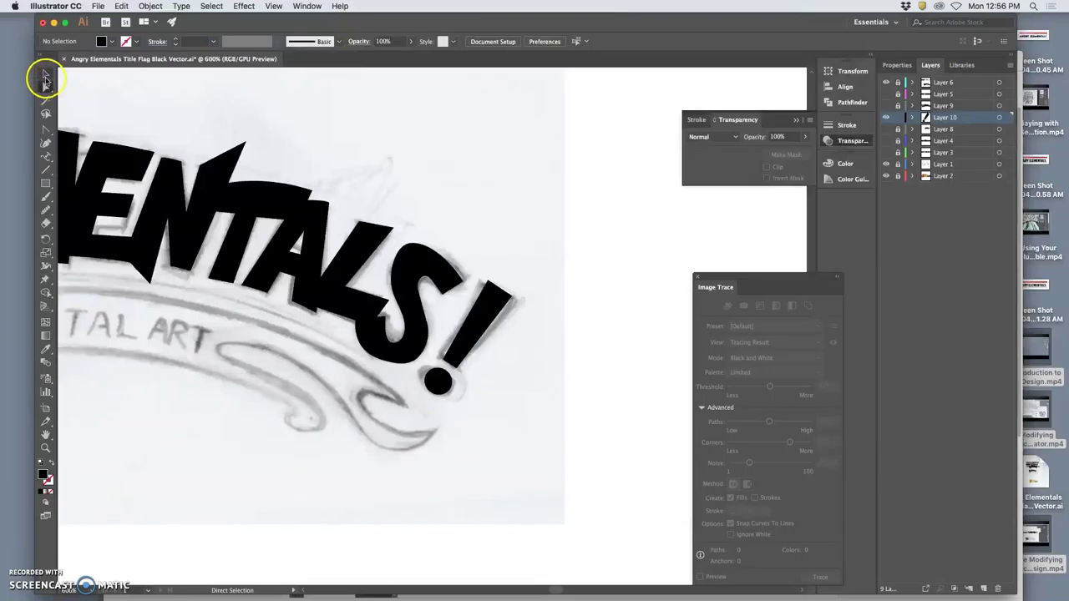
- Select the exclamation mark's bar with the Lasso and lower the opacity to 47%
left_click(46, 114)
left_click(472, 380)
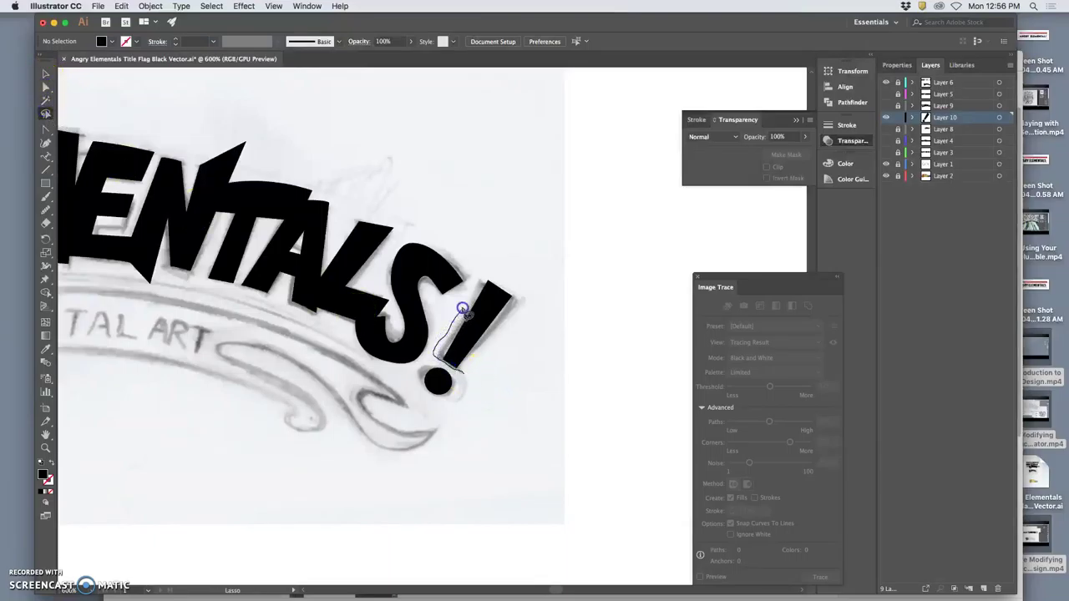
left_click_drag(478, 369, 479, 373)
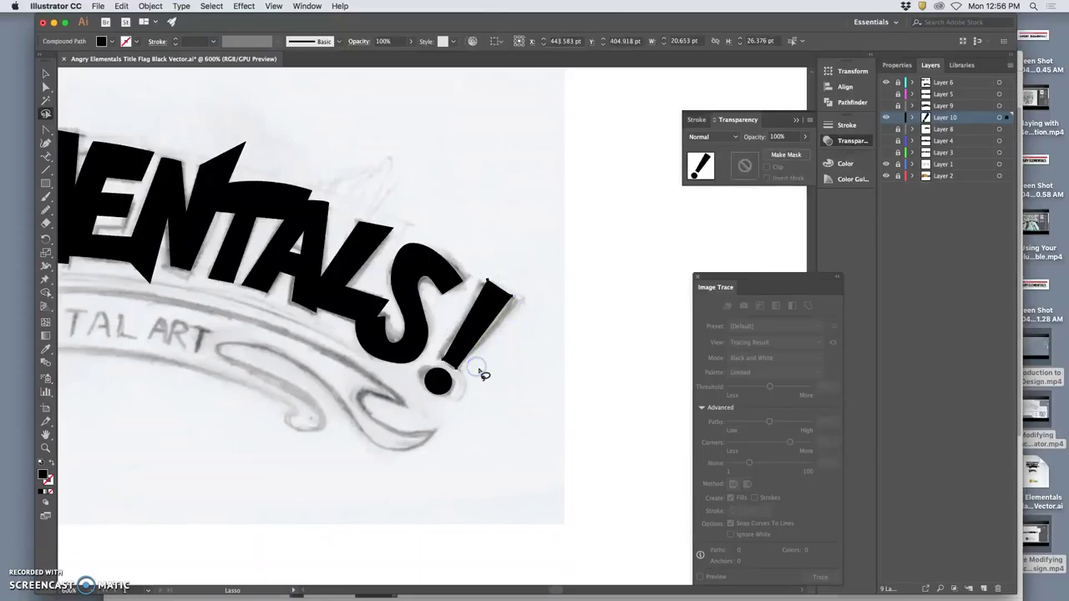
left_click(804, 139)
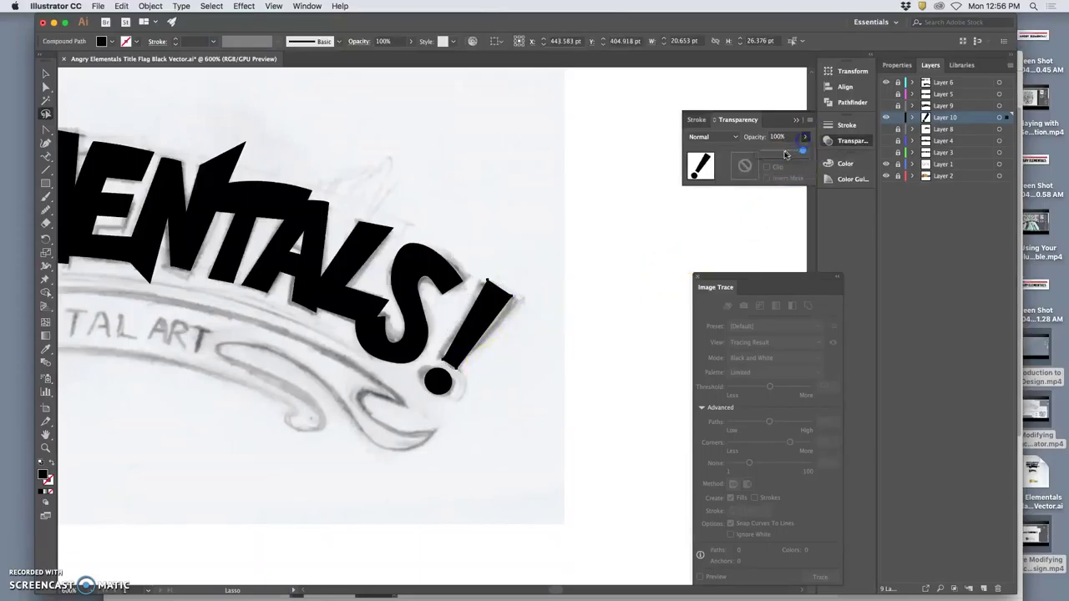
- Pull curve handles from the bar's upper-right corner with the Anchor Point tool and retract the handle on the top edge
key("super+minus")
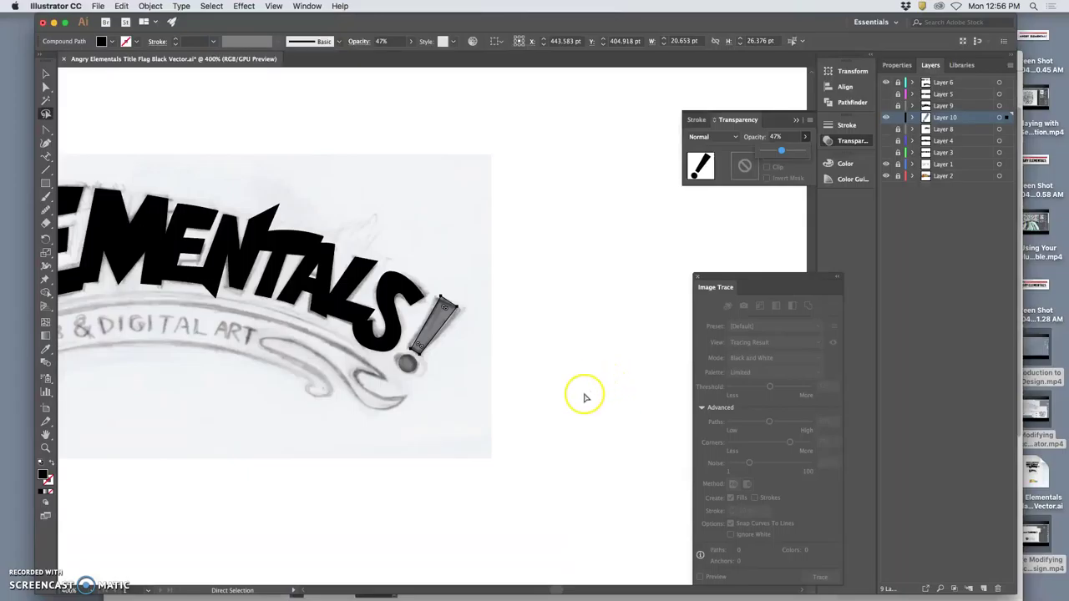
key("super+plus")
key("super+plus")
key("super+plus")
key("super+plus")
key("q")
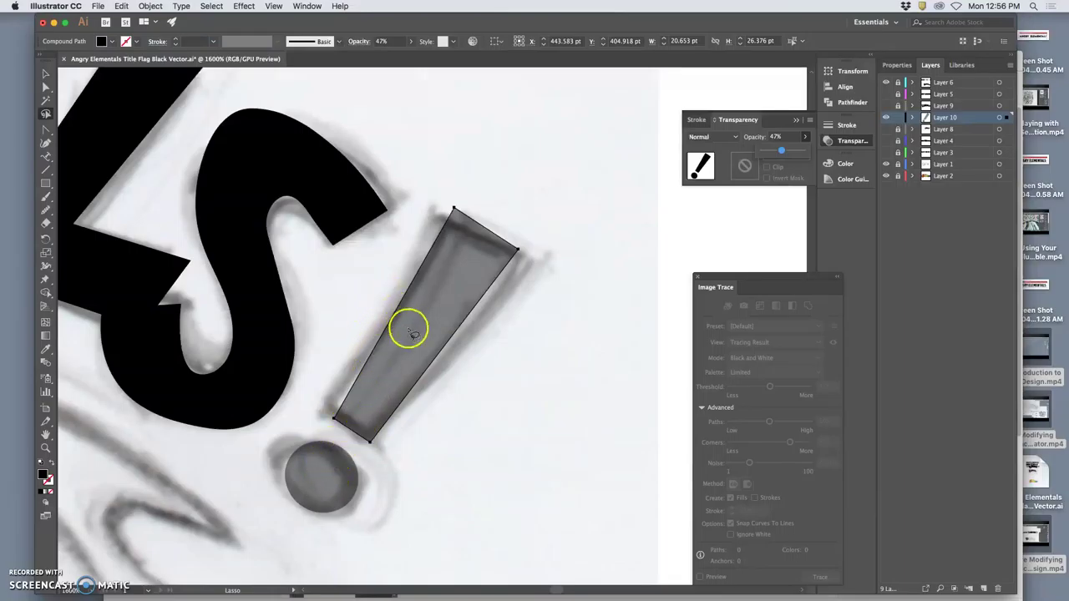
left_click(46, 130)
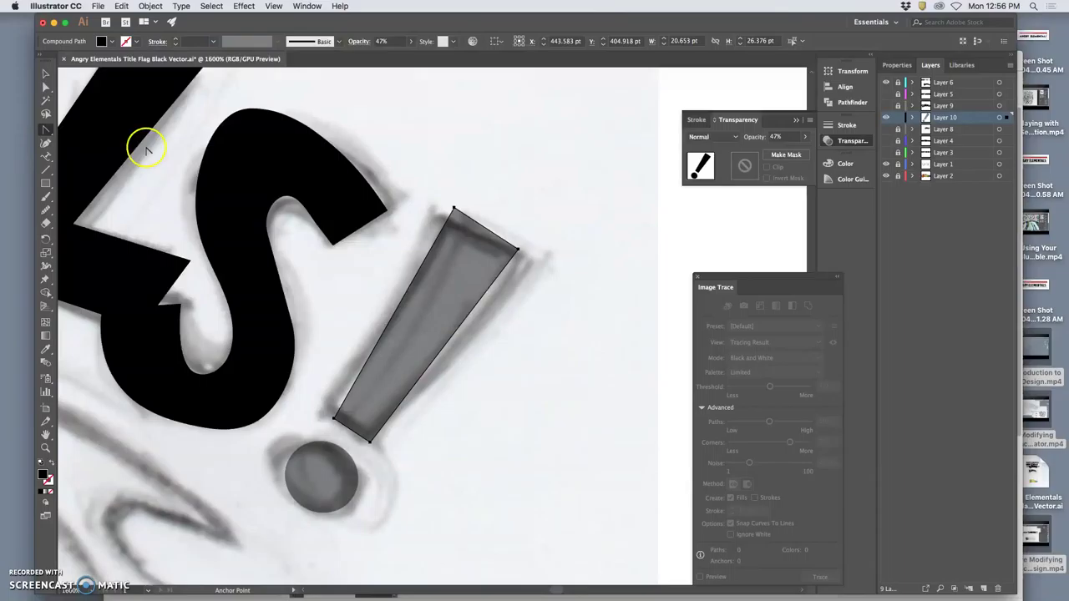
mouse_move(455, 207)
left_mouse_down()
mouse_move(448, 194)
mouse_move(455, 208)
left_mouse_up()
left_click(547, 276)
mouse_move(518, 248)
left_mouse_down()
mouse_move(516, 239)
mouse_move(523, 267)
mouse_move(510, 236)
left_mouse_up()
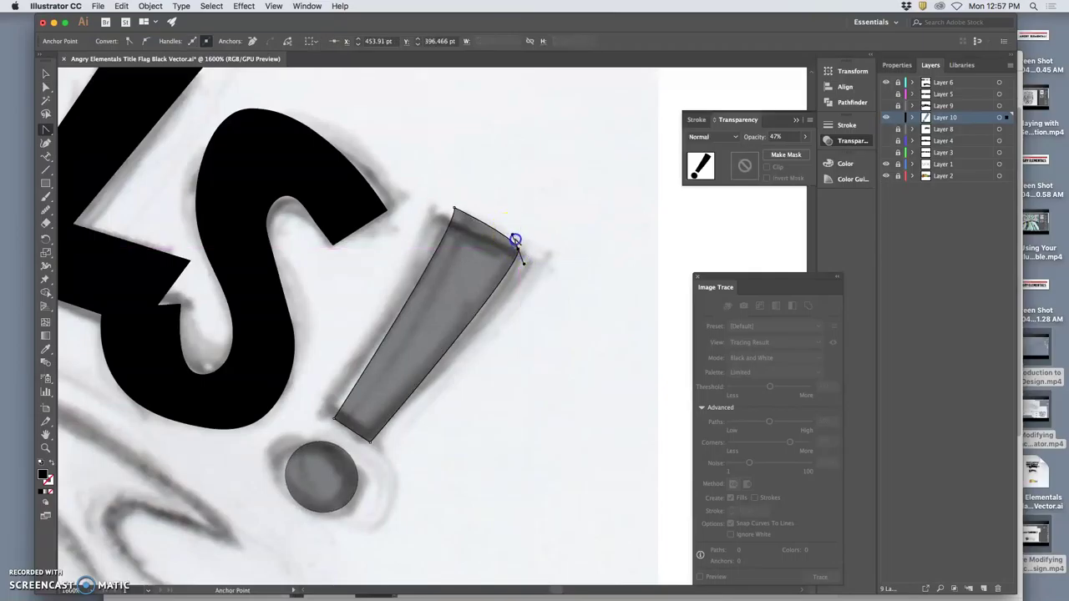
left_click_drag(513, 236, 518, 249)
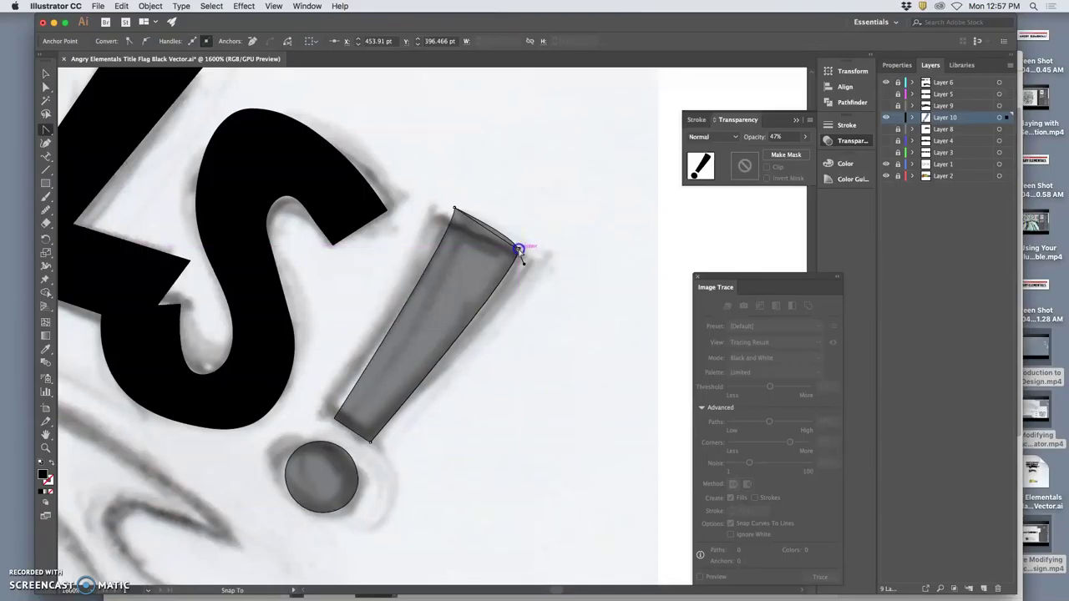
left_click(455, 213)
- Move the bar's two upper corner anchors outward to the corners of the sketched exclamation mark
left_click(46, 87)
left_click(449, 170)
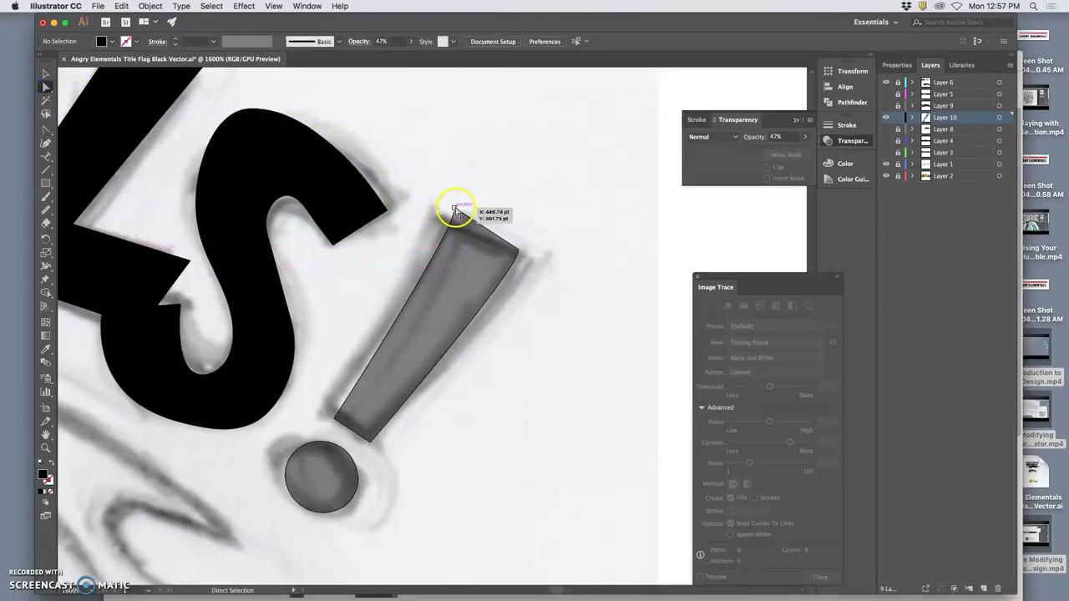
left_click_drag(455, 209, 445, 221)
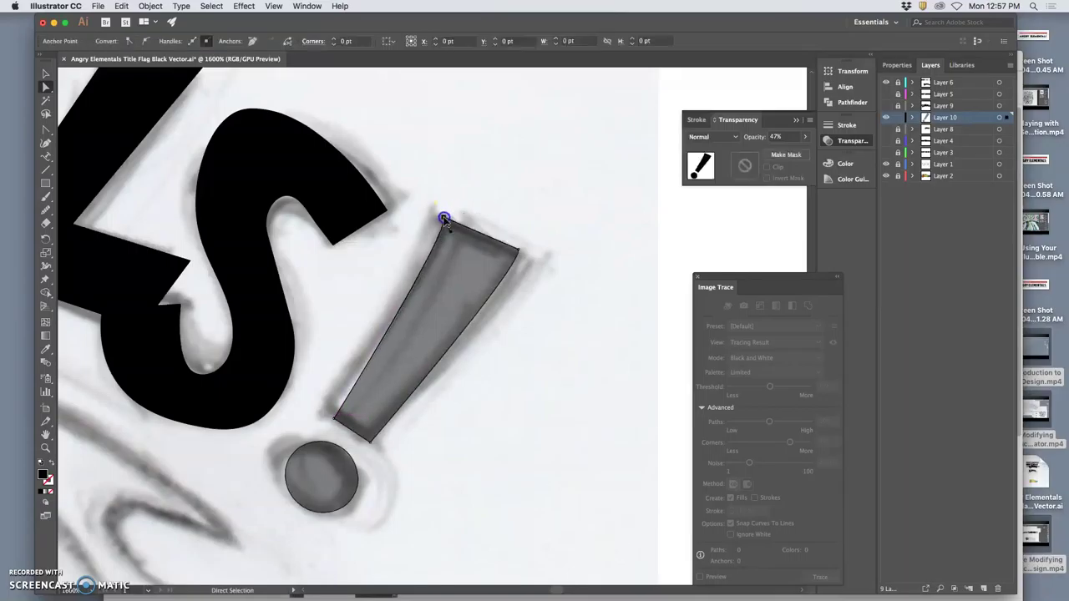
left_click_drag(521, 253, 526, 259)
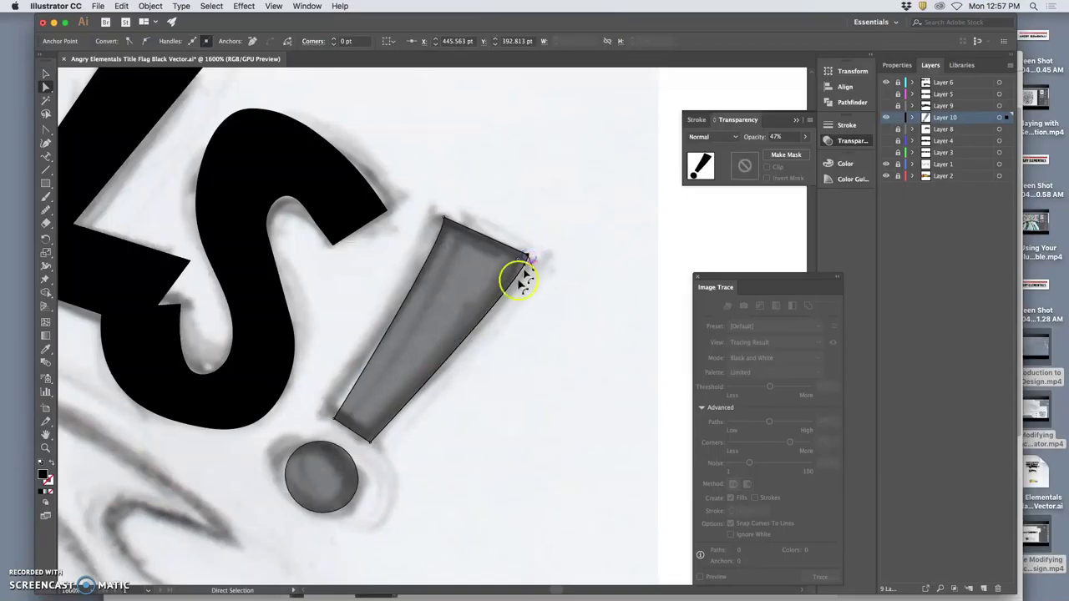
- Move the bar's lower-left corner out to the sketch line and adjust the upper corner handles to straighten the long edges
left_click(338, 419)
left_click_drag(334, 419, 332, 411)
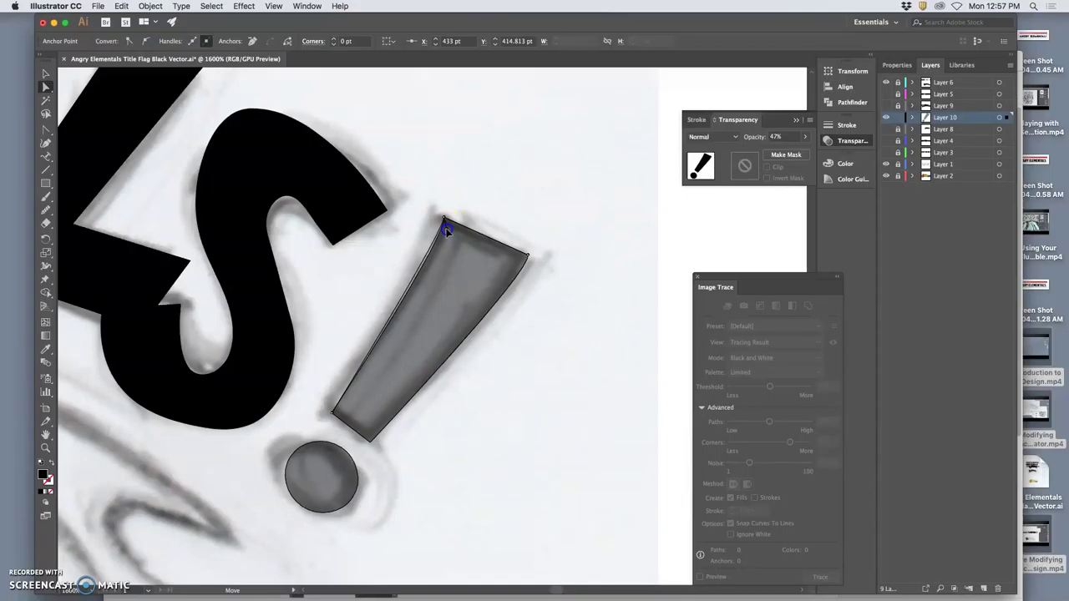
left_click_drag(446, 226, 445, 224)
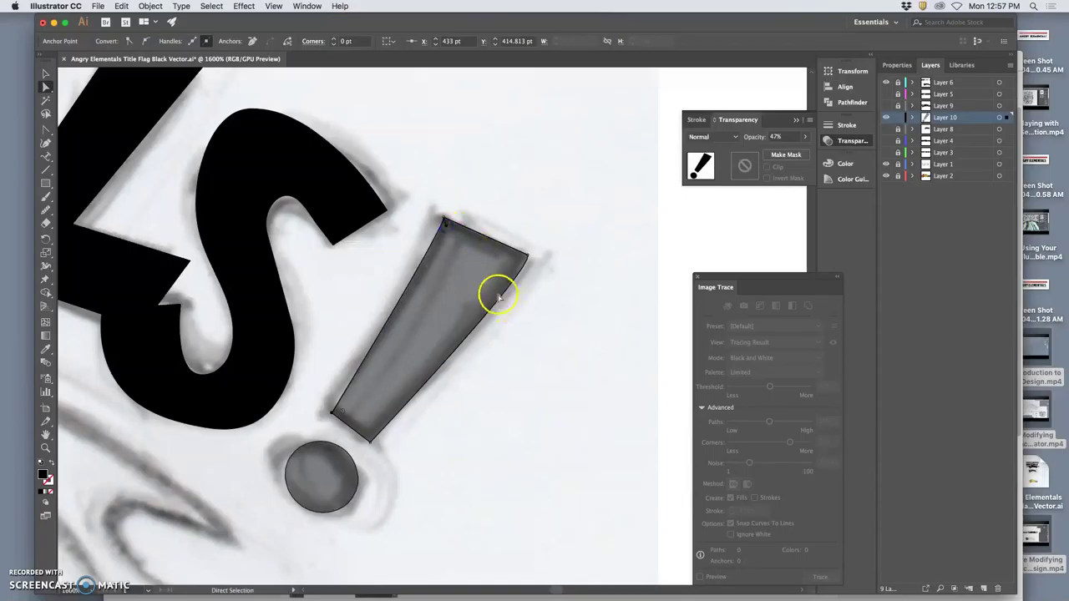
left_click(528, 253)
left_click_drag(533, 270, 520, 258)
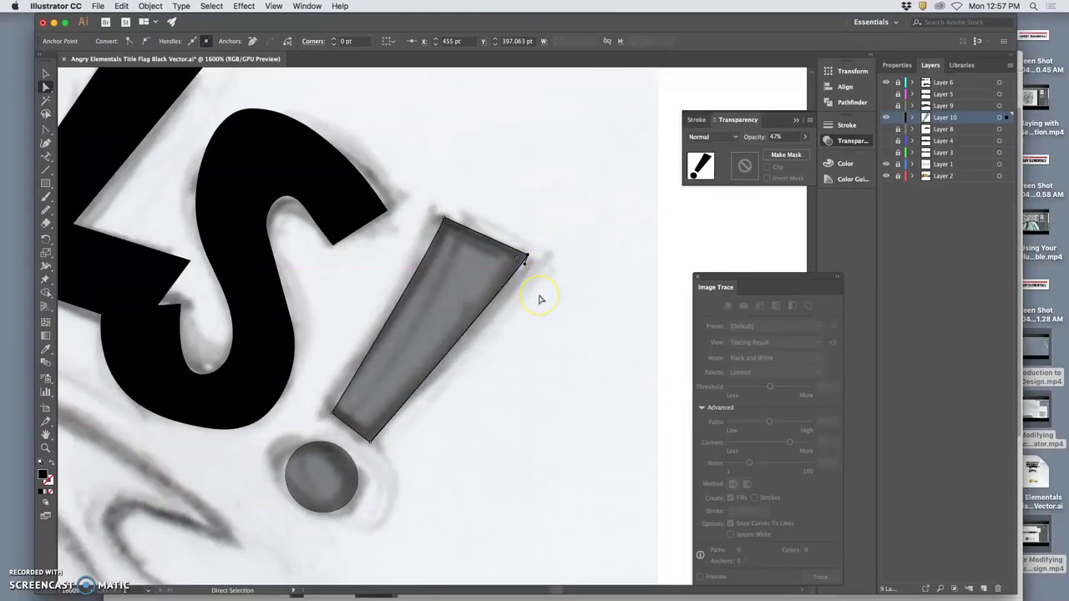
- Select only the exclamation mark's dot with the Lasso and nudge it 1 pt left and 1 pt up
left_click(429, 442)
left_click(342, 484)
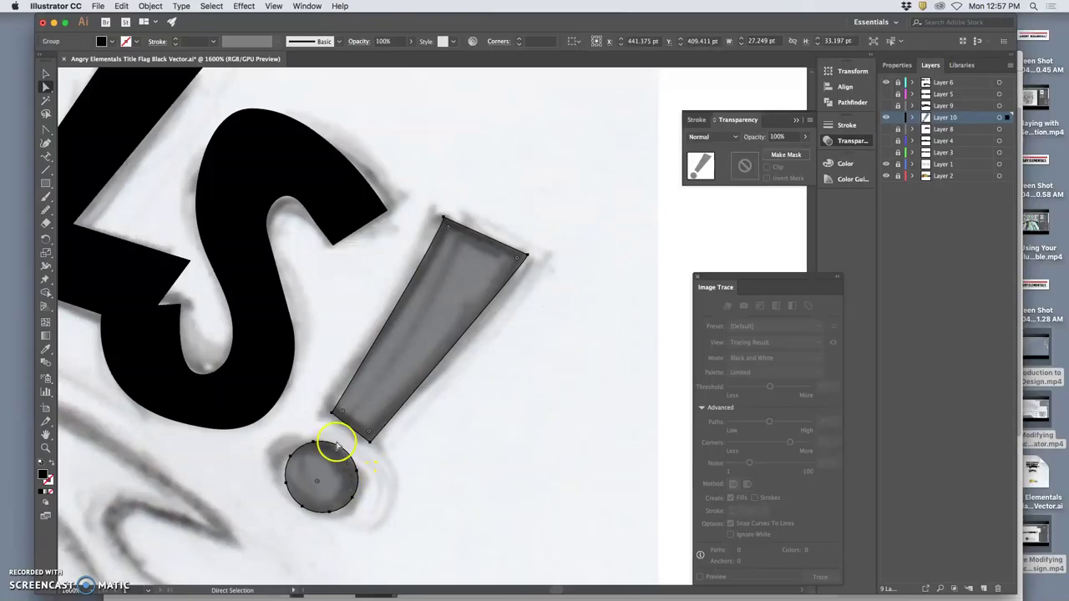
left_click(46, 113)
mouse_move(279, 510)
left_mouse_down()
mouse_move(346, 534)
mouse_move(374, 482)
left_mouse_up()
left_click_drag(336, 429, 314, 429)
left_click(313, 461)
key("Left")
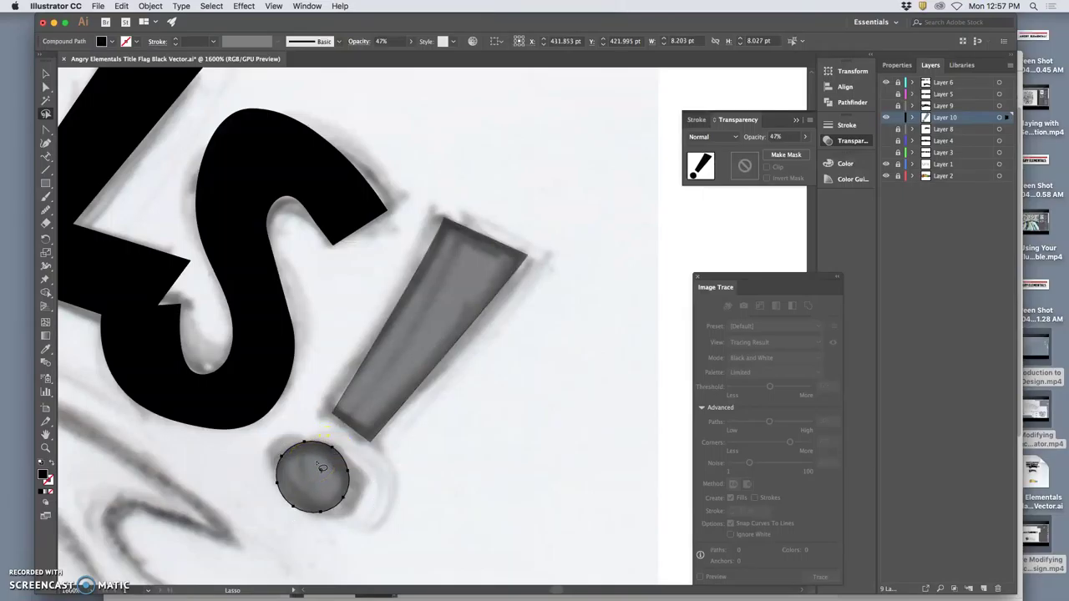
key("Up")
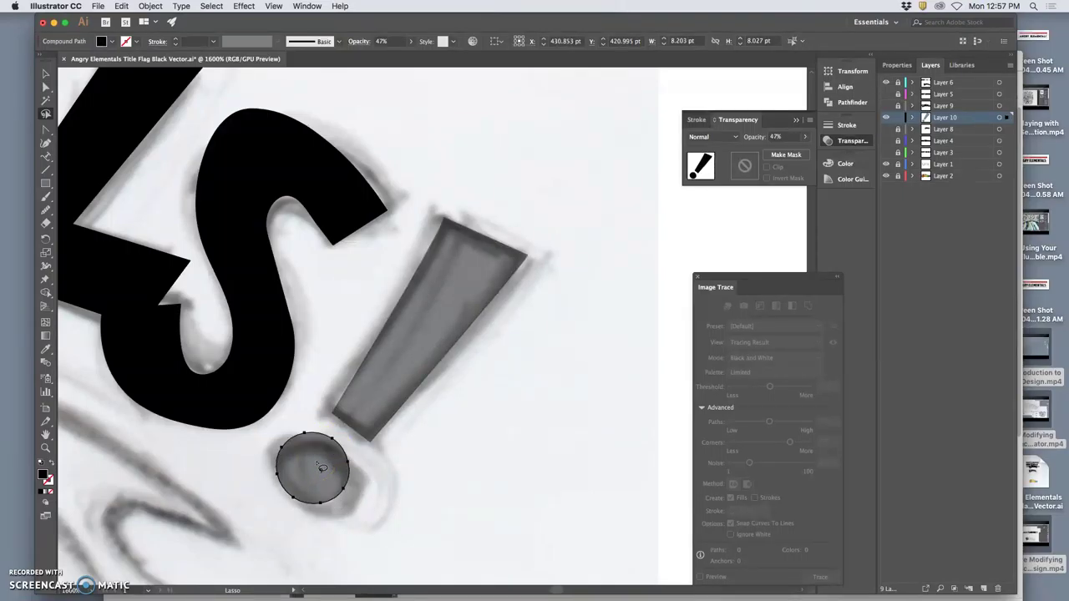
- Shift the complete exclamation mark very slightly right and down over the sketch, then deselect it
left_click(46, 74)
left_click_drag(320, 452, 323, 455)
left_click(440, 483)
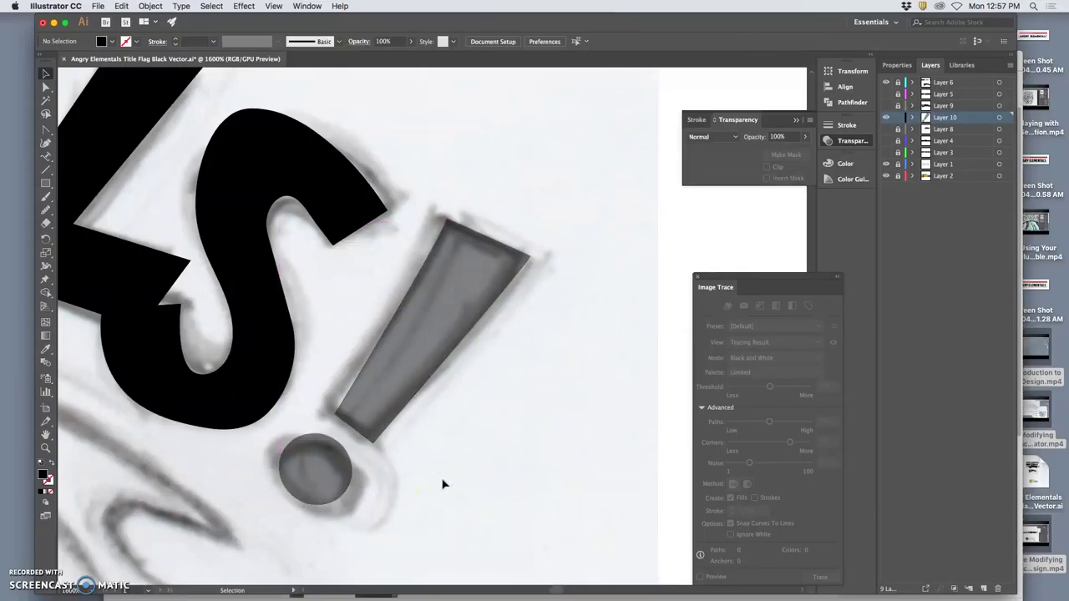
- Adjust the direction handle at the bar's upper-left corner so the left edge runs straight
left_click(490, 282)
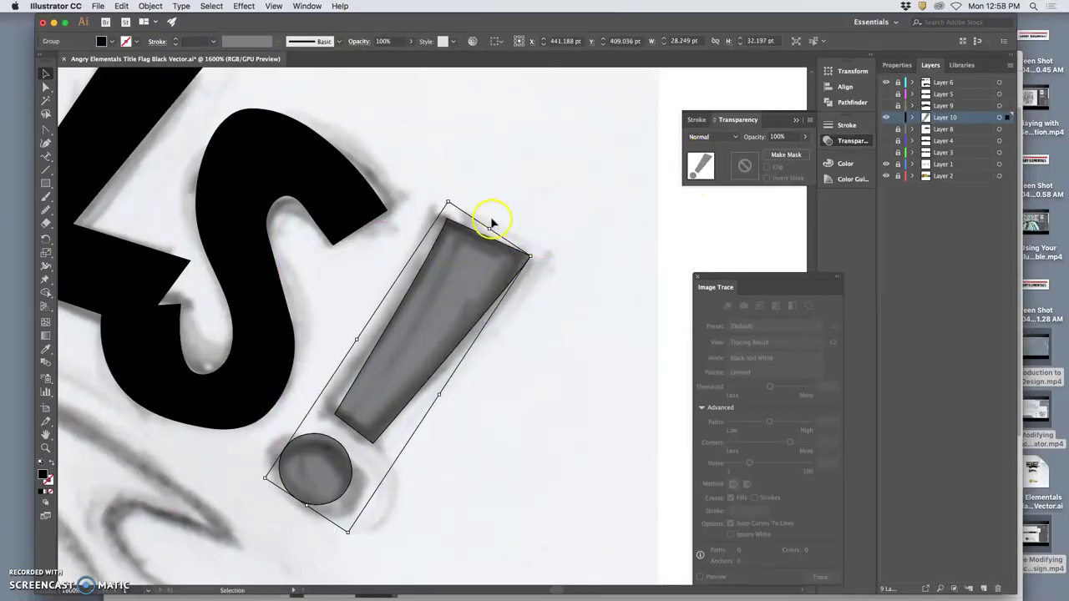
key("super+equal")
key("super+equal")
key("super+equal")
scroll(504, 174, "up", 5)
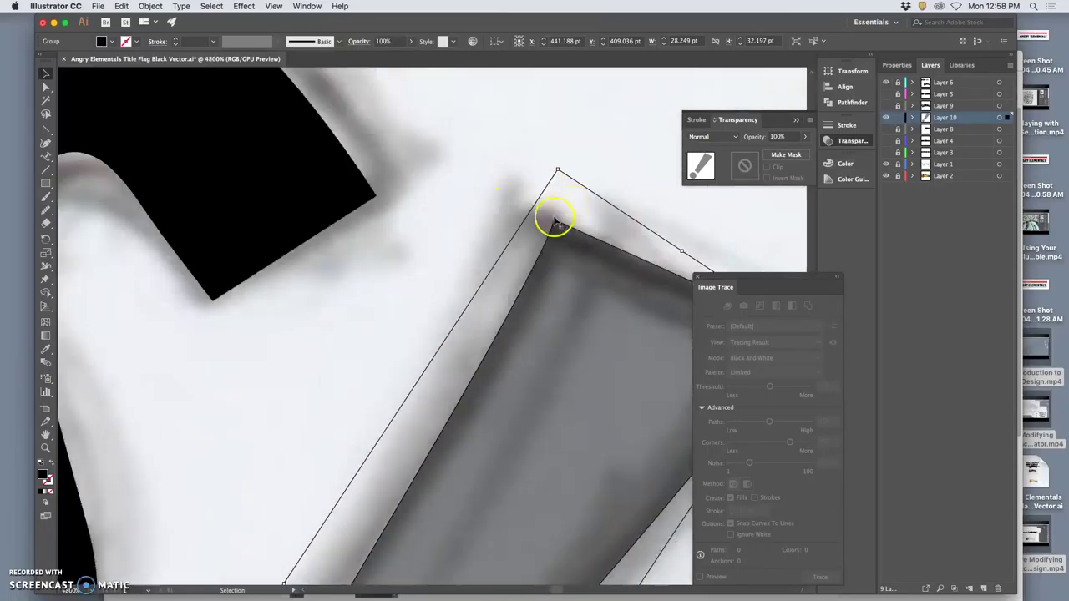
left_click(46, 87)
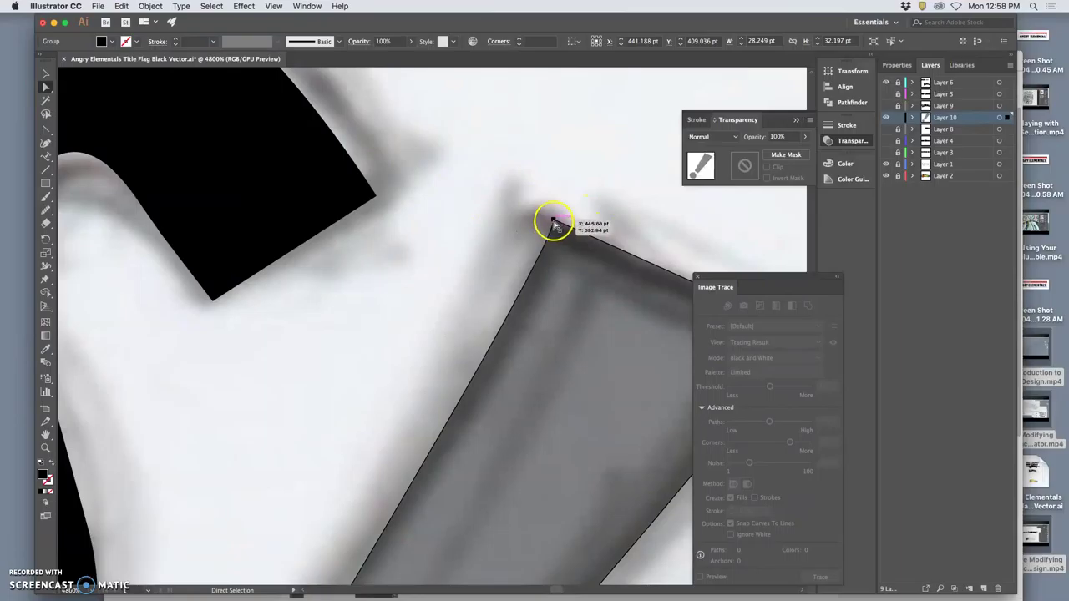
left_click(551, 221)
left_click_drag(563, 243, 529, 280)
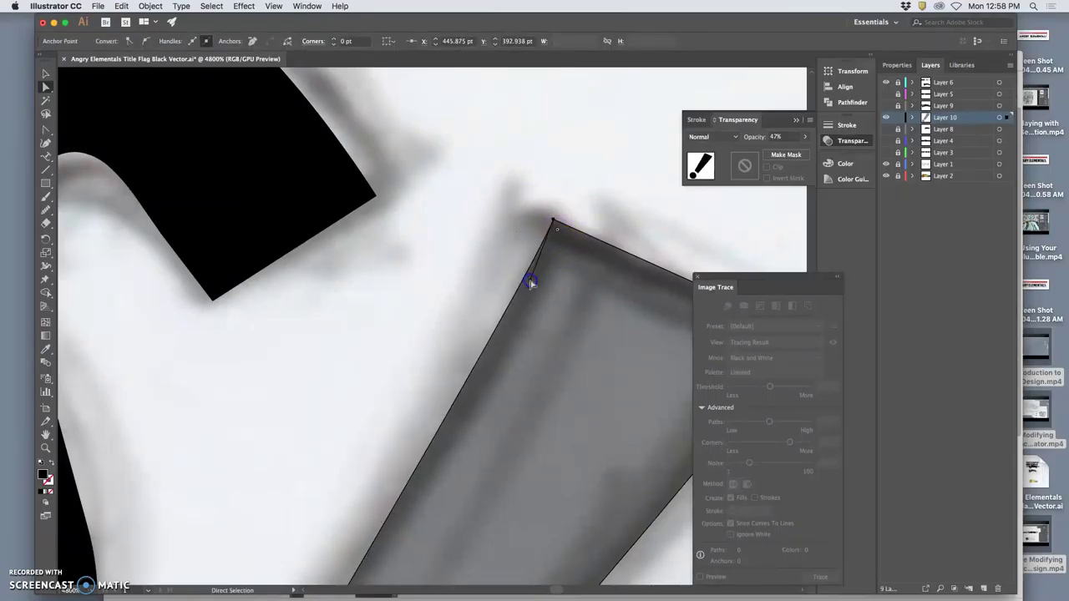
left_click(596, 207)
left_click(629, 306)
left_click(805, 137)
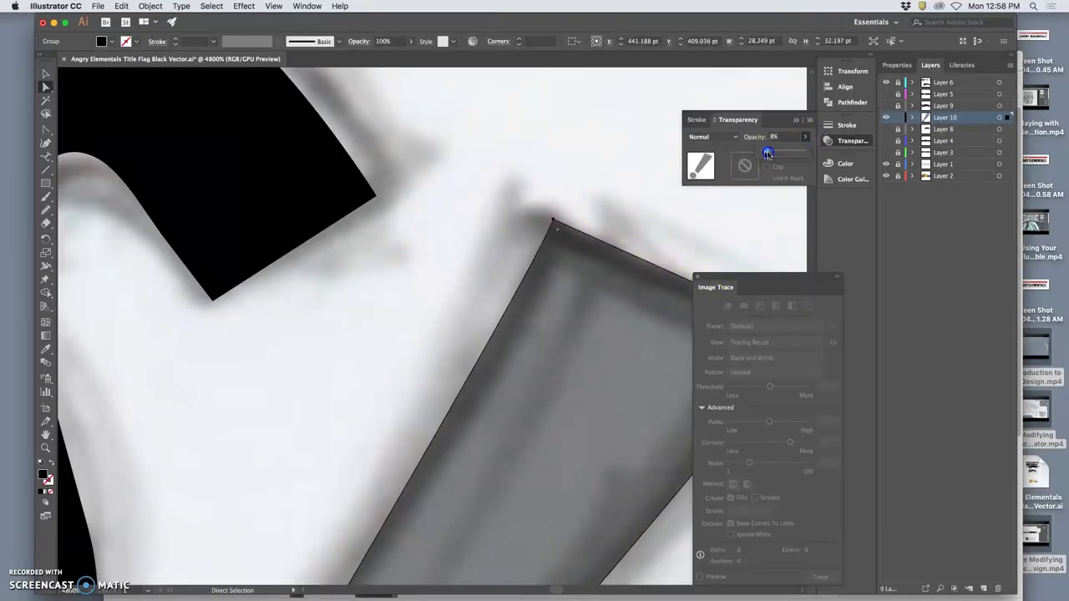
left_click(710, 179)
key("super+minus")
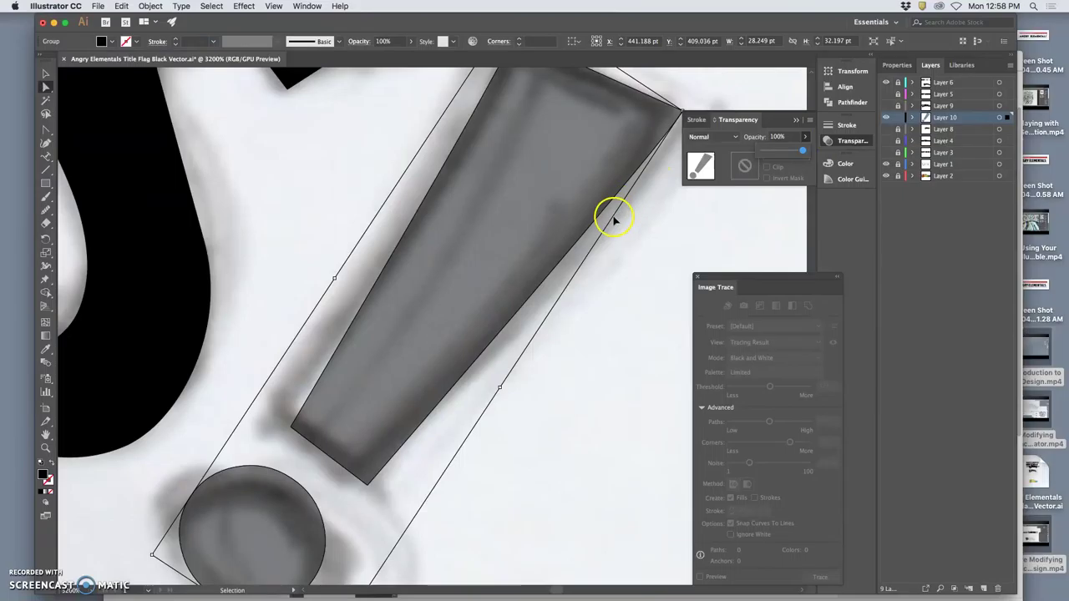
key("super+minus")
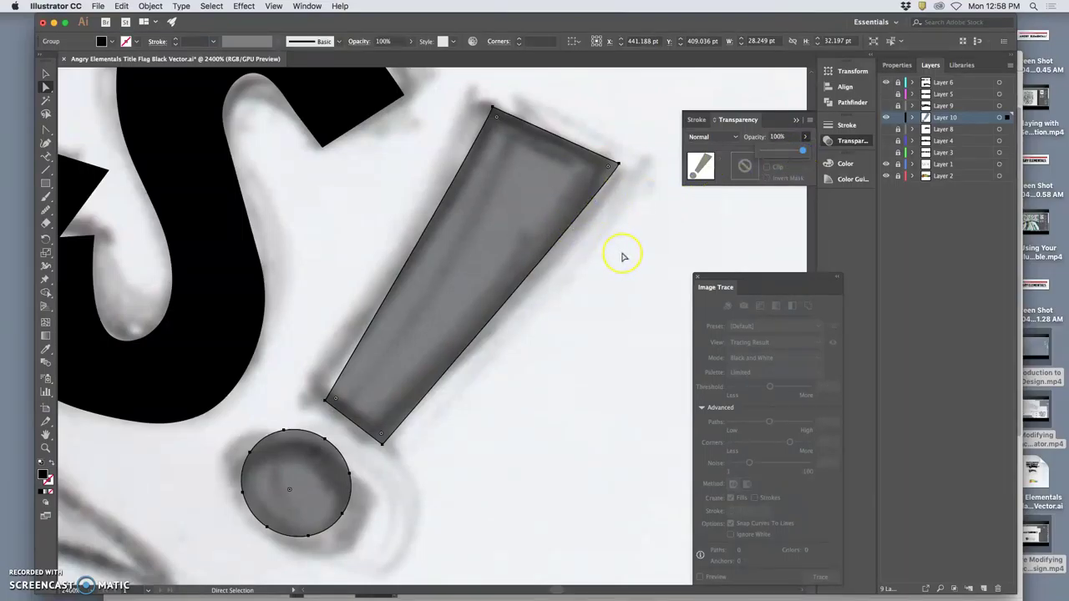
- Copy the exclamation mark, hide Layer 10, and paste the copy in place on the unlocked Layer 6
key("v")
key("a")
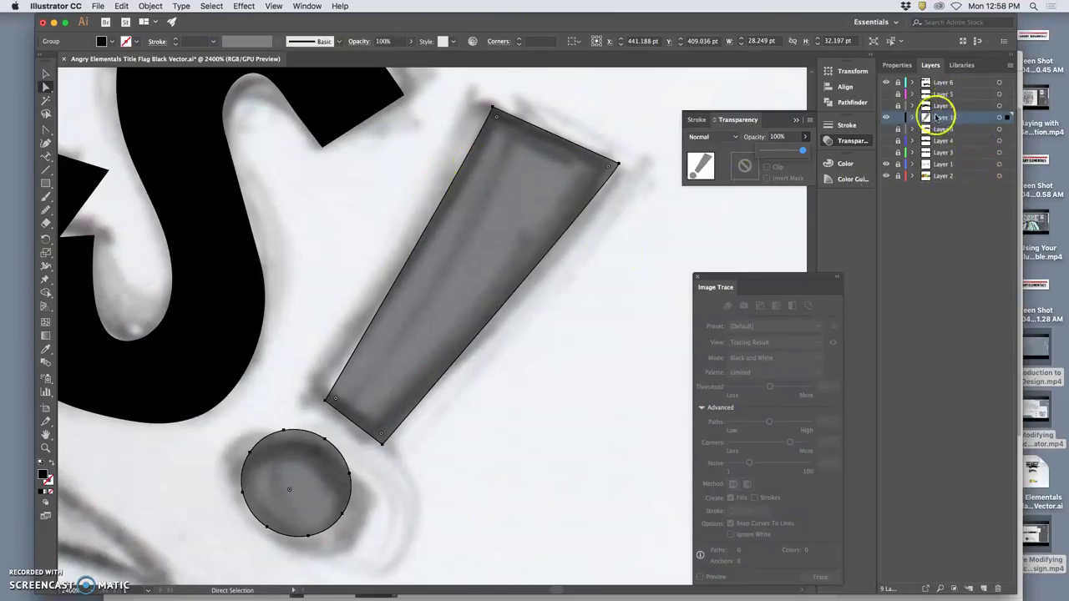
left_click(944, 85)
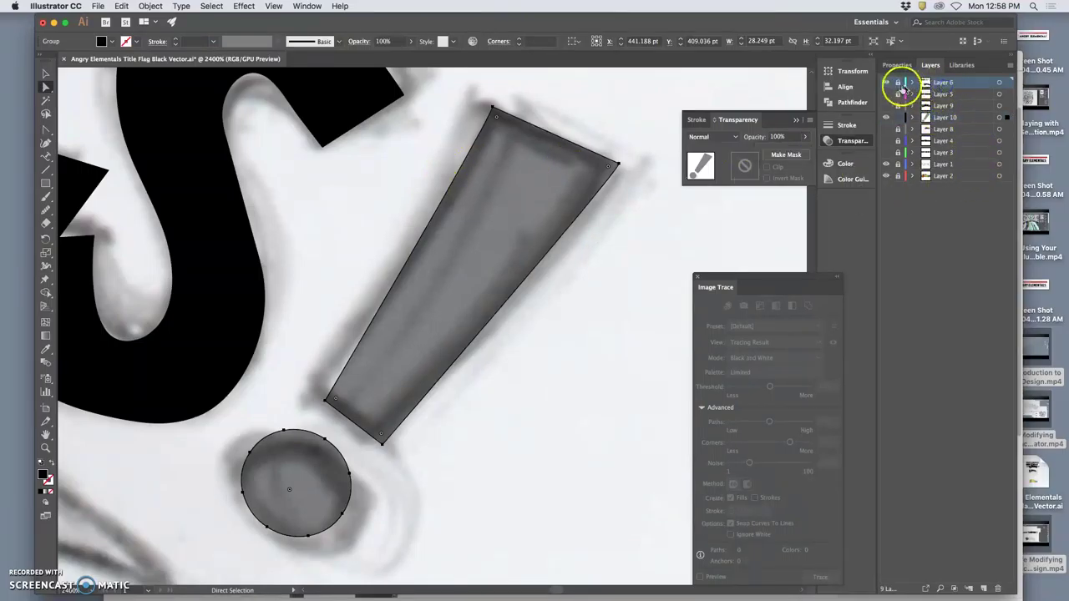
left_click(886, 118)
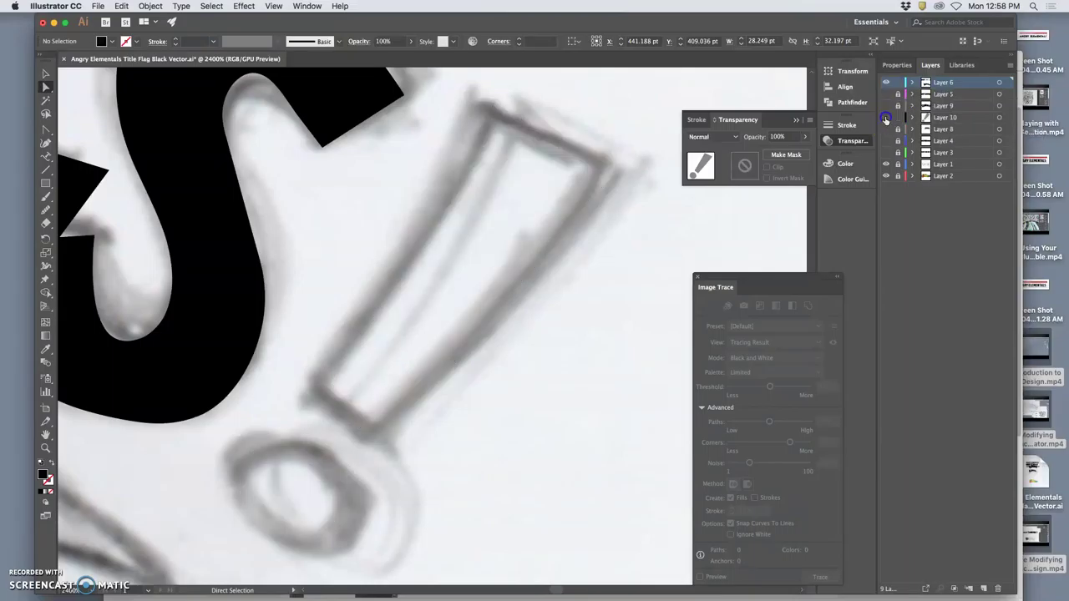
left_click(122, 6)
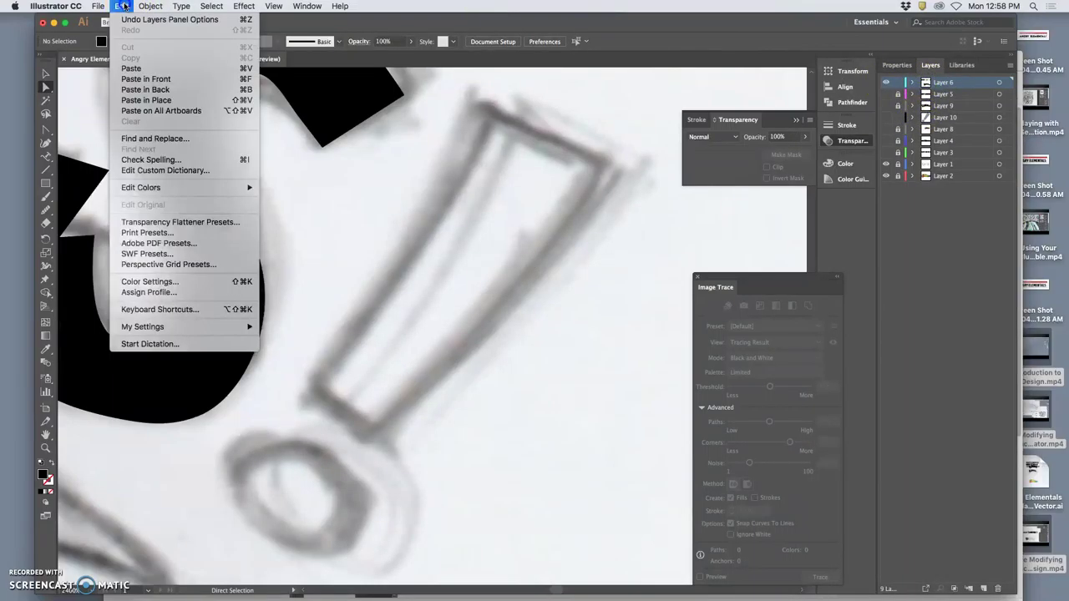
left_click(146, 100)
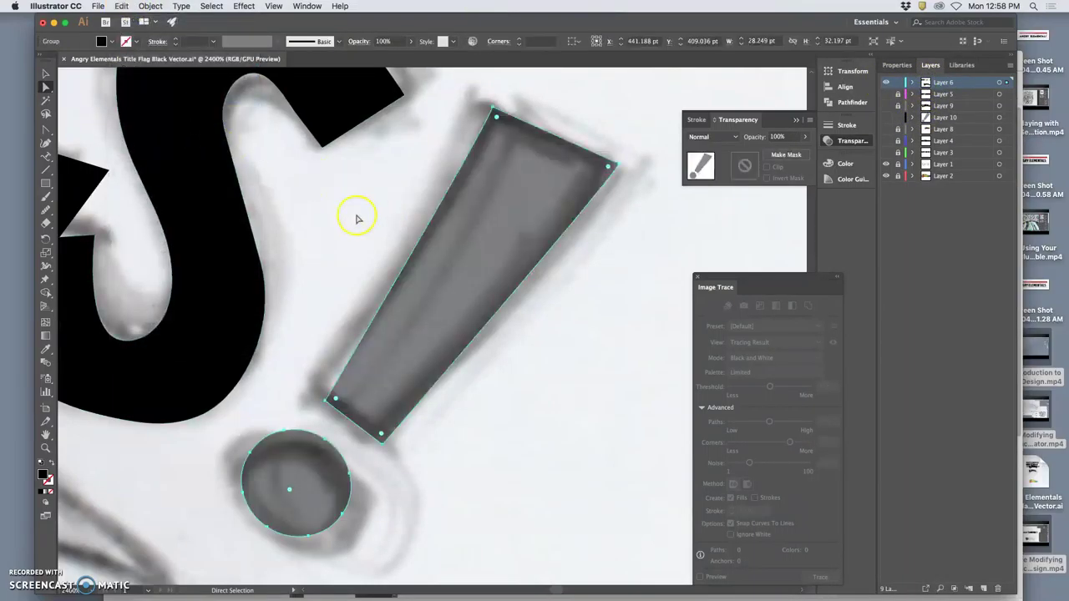
- Try the pasted exclamation mark with its black fill swapped to the stroke, and swap it back
double_click(43, 477)
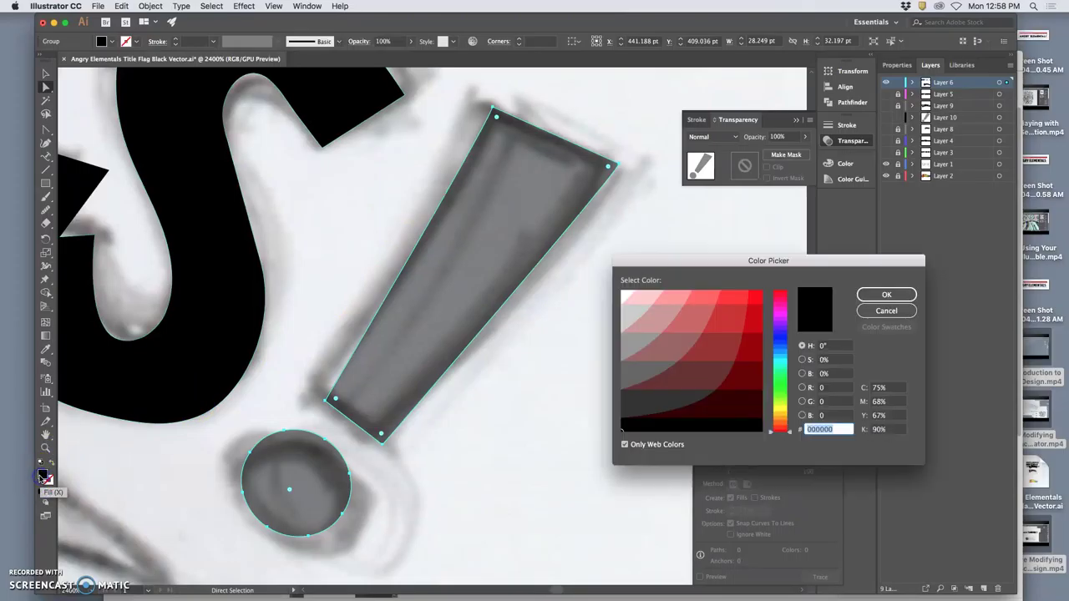
left_click(660, 429)
left_click(888, 294)
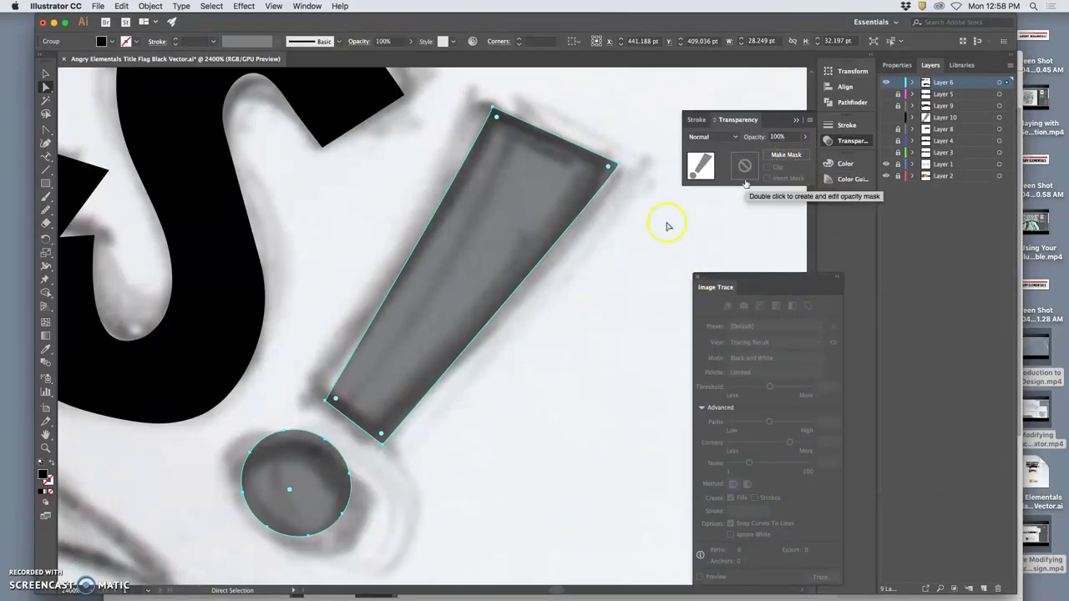
left_click(51, 464)
left_click(61, 484)
left_click(89, 210, "shift")
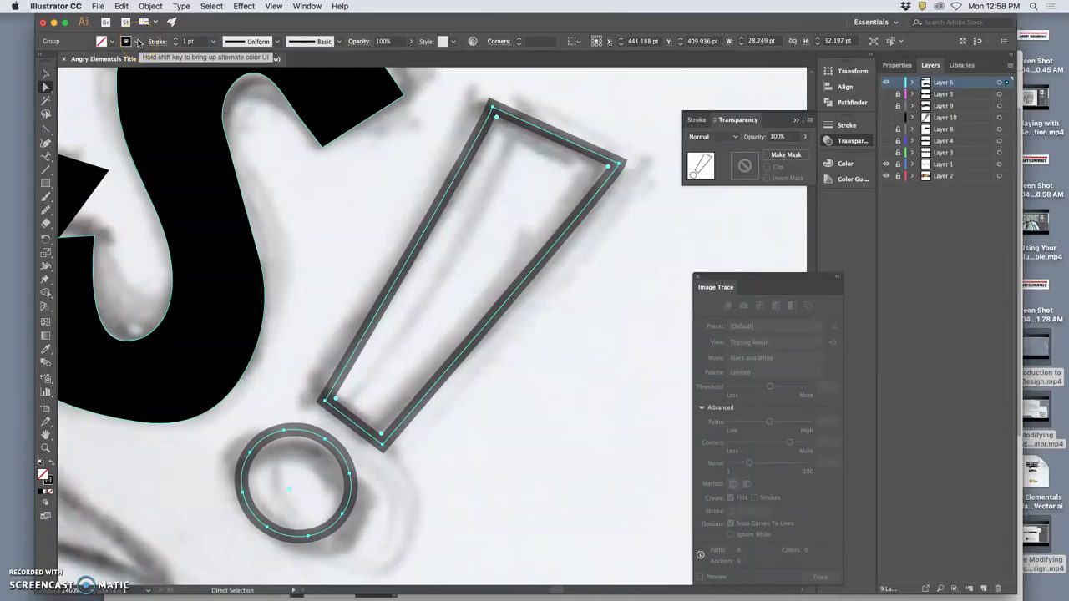
left_click(50, 462)
left_click(242, 451)
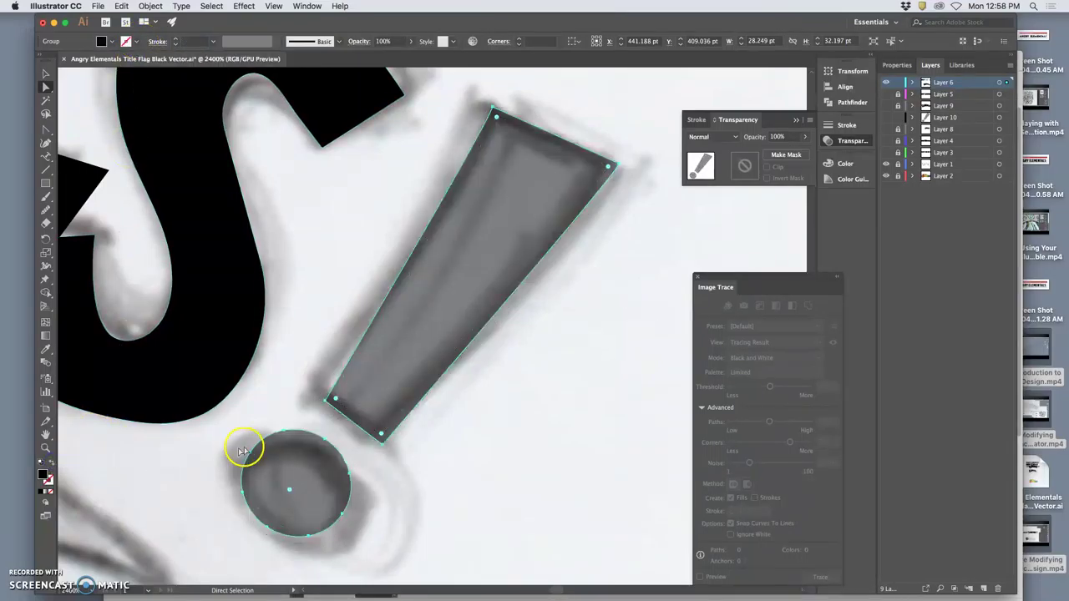
- Try to apply Outline Stroke to the filled exclamation mark that has no stroke
key("super+a")
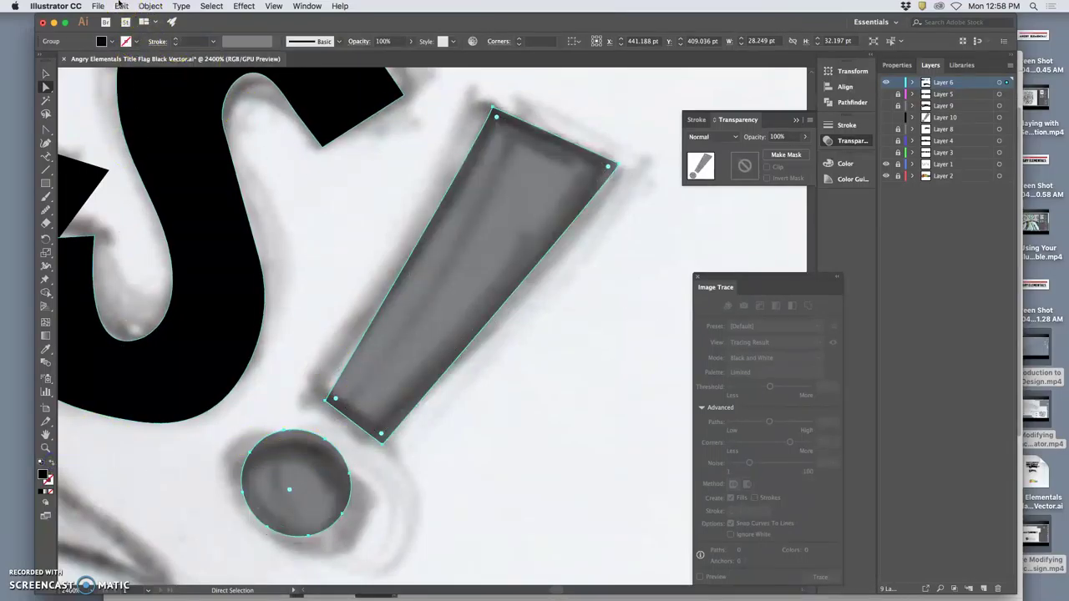
left_click(121, 6)
left_click(152, 10)
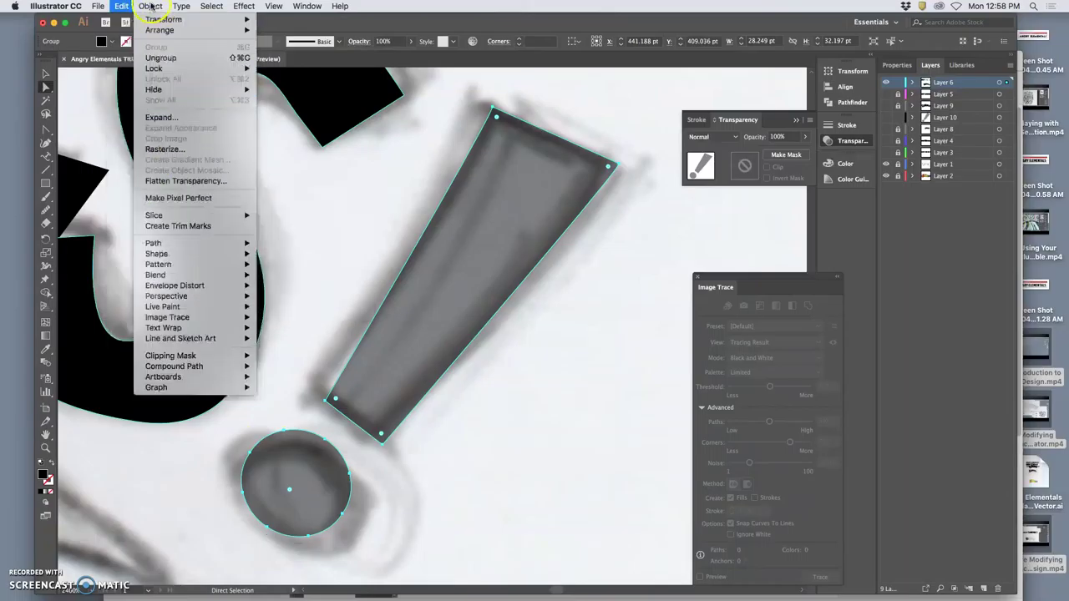
mouse_move(167, 243)
left_click(284, 255)
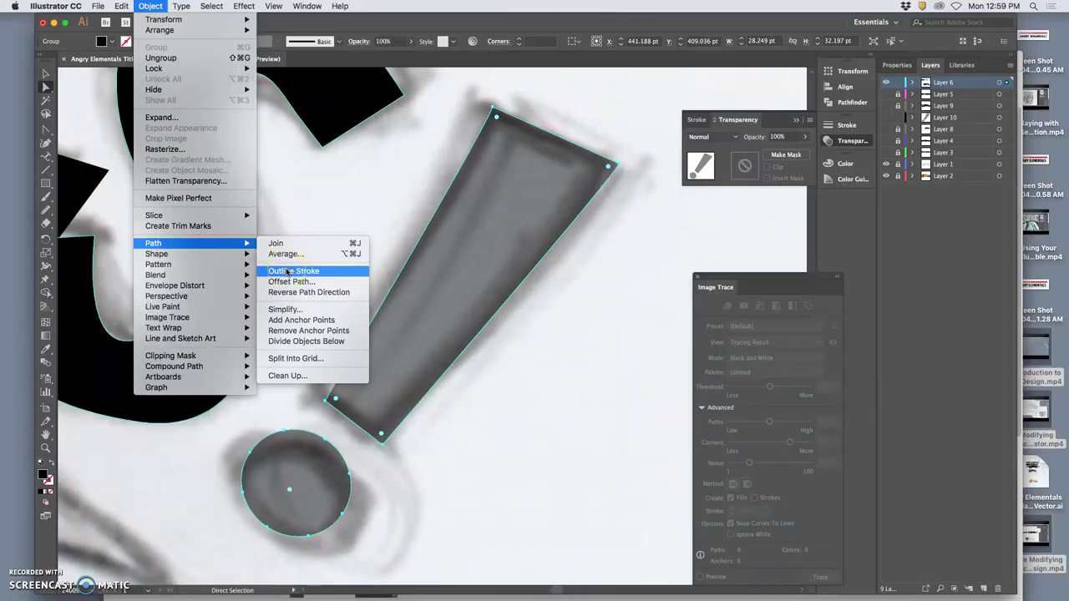
left_click(287, 272)
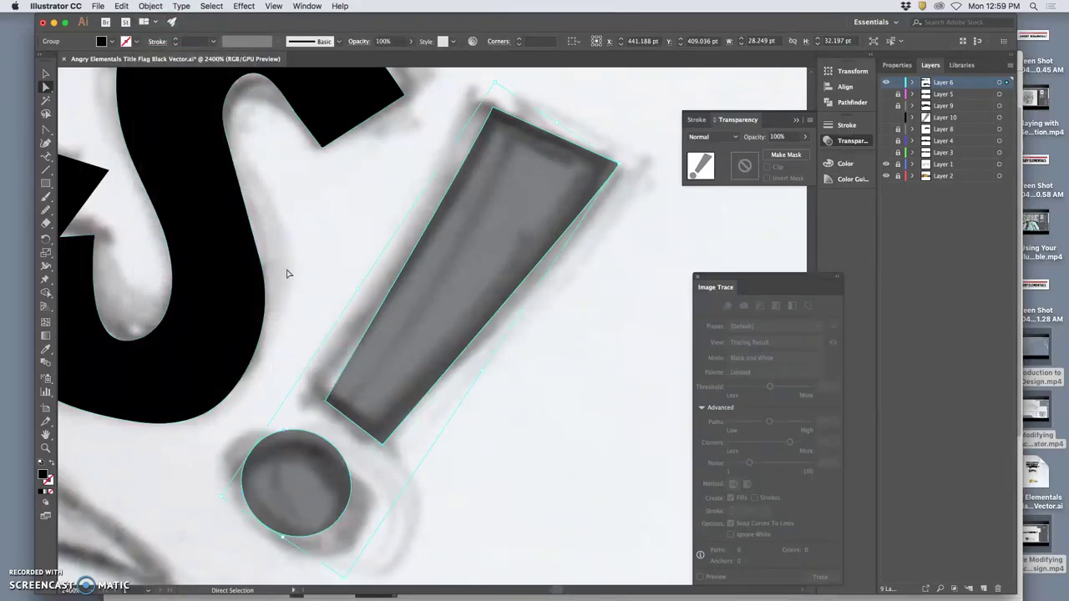
- Swap the exclamation mark's fill and stroke to leave a 1 pt black stroke with no fill
key("shift+x")
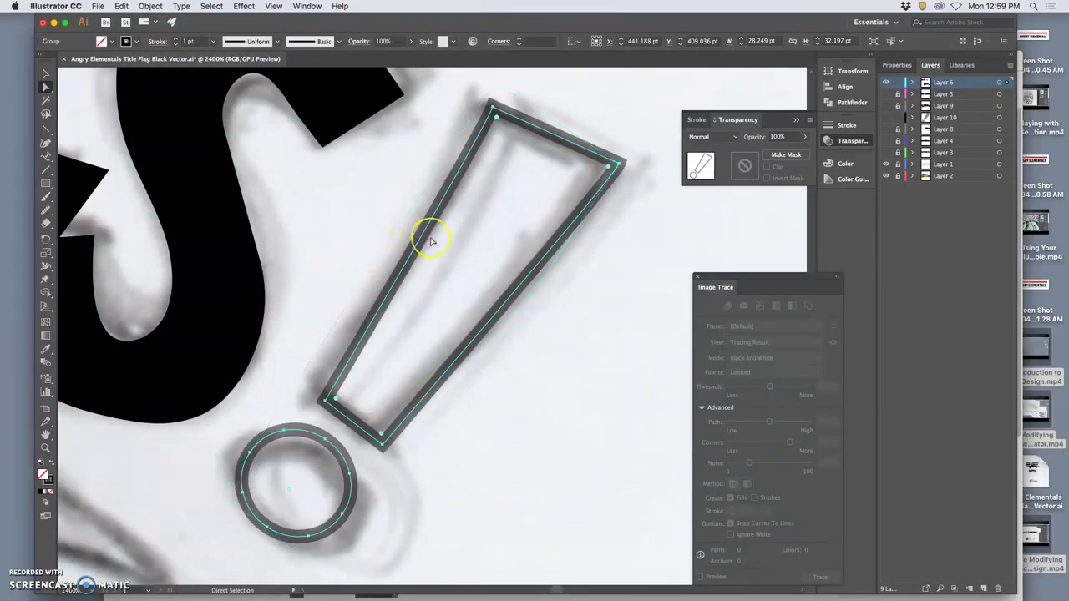
key("super+a")
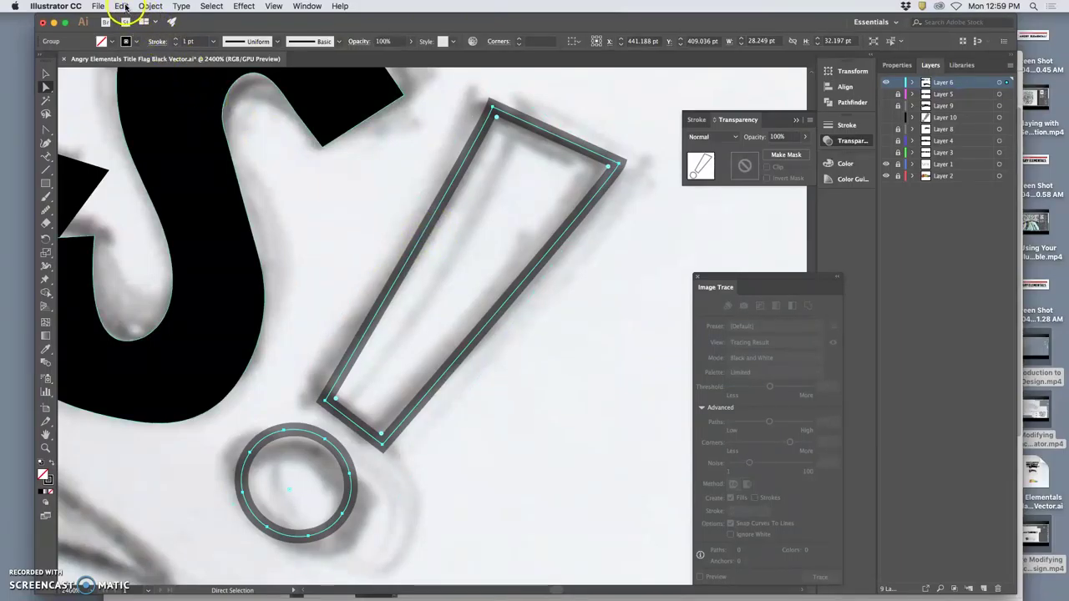
left_click(150, 6)
left_click(459, 169)
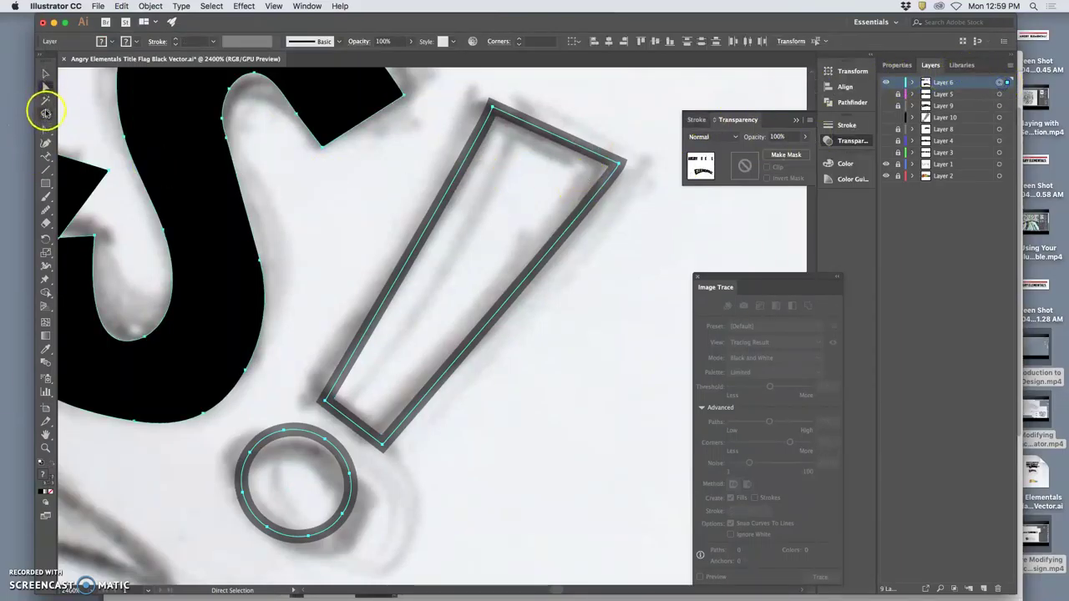
- Select only the exclamation mark on Layer 6 with the Lasso and convert its stroke to shapes with Outline Stroke
left_click(46, 114)
left_click(299, 159)
mouse_move(389, 213)
left_mouse_down()
mouse_move(269, 390)
mouse_move(230, 481)
mouse_move(222, 547)
mouse_move(274, 560)
mouse_move(389, 518)
mouse_move(500, 304)
mouse_move(573, 273)
left_mouse_up()
mouse_move(629, 205)
left_mouse_down()
mouse_move(520, 91)
mouse_move(425, 177)
mouse_move(404, 218)
left_mouse_up()
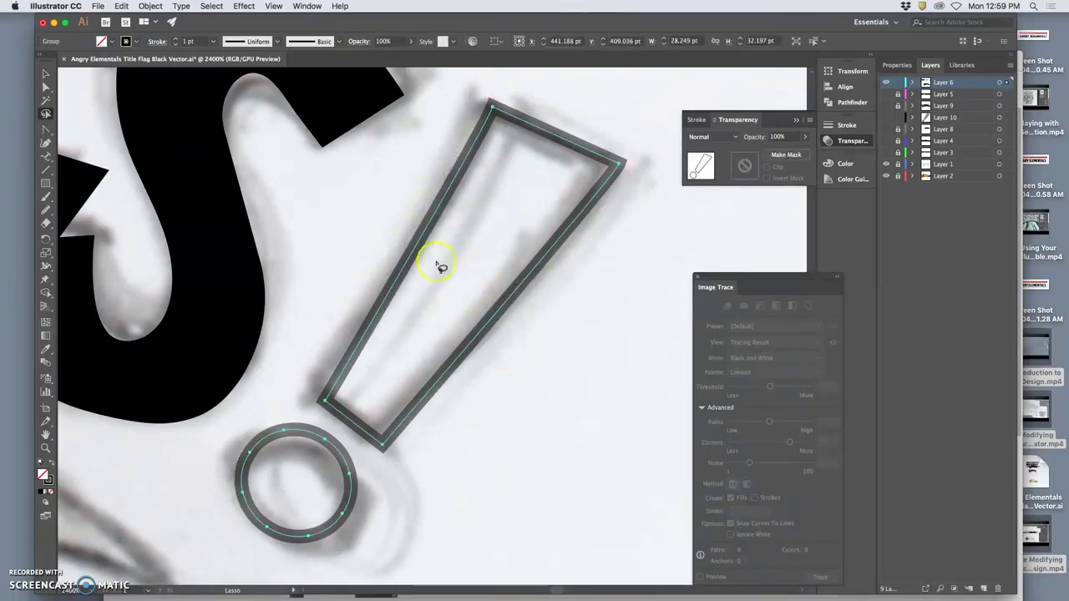
left_click(149, 7)
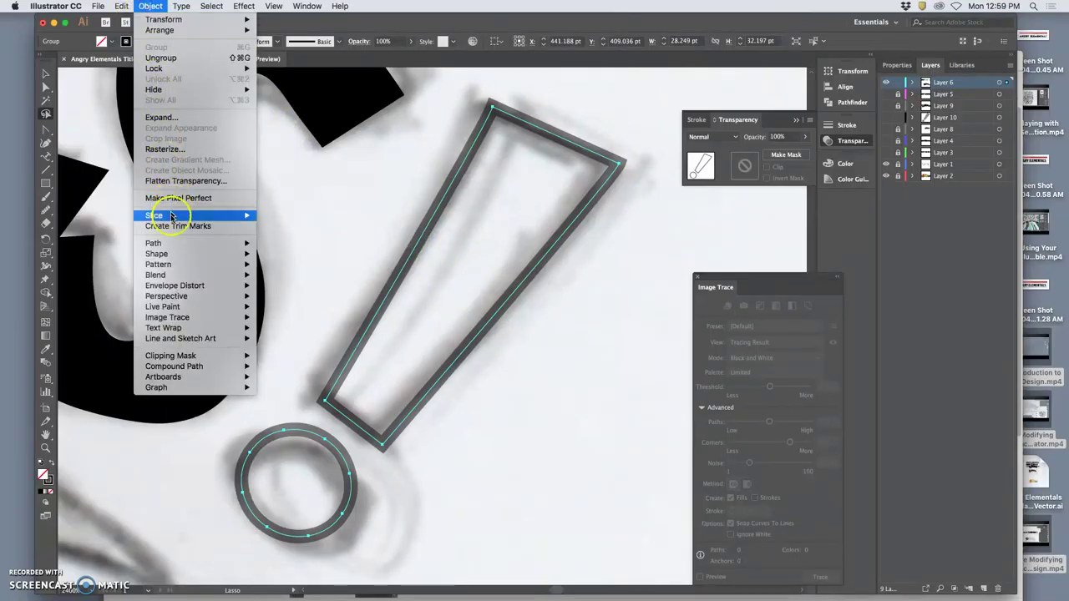
mouse_move(179, 243)
left_click(309, 273)
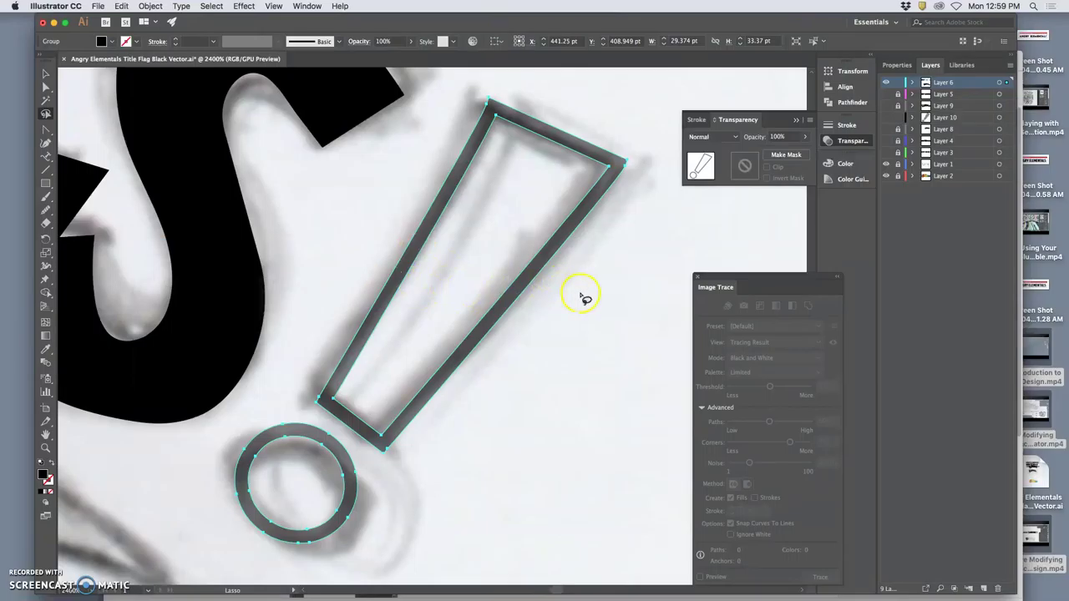
- Apply Pathfinder's Unite to the outlined exclamation mark and show Layer 10 again
left_click(440, 368)
left_click(843, 109)
left_click(694, 96)
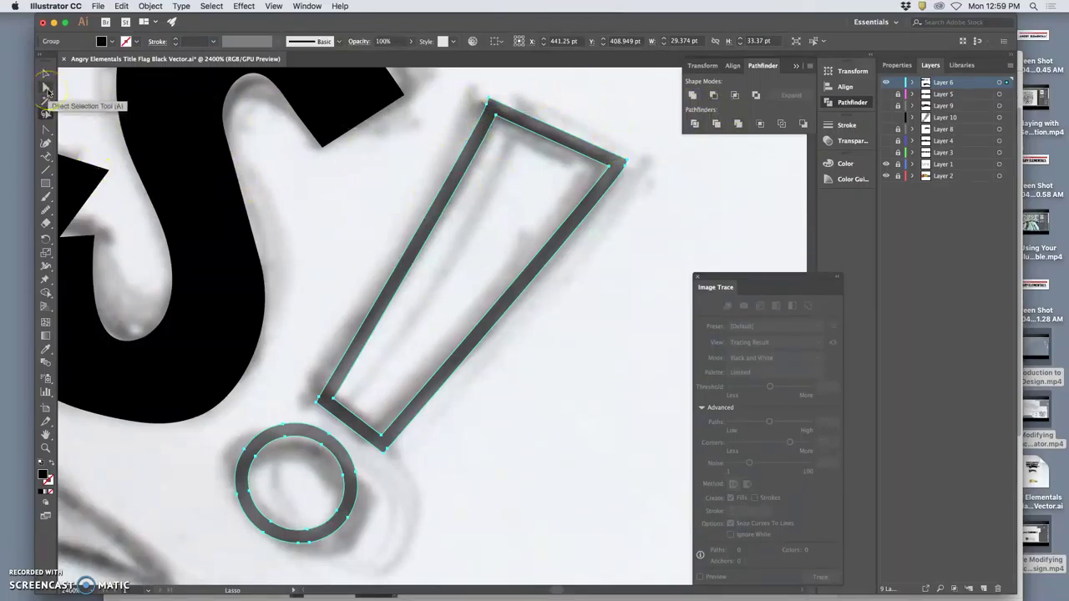
left_click(886, 118)
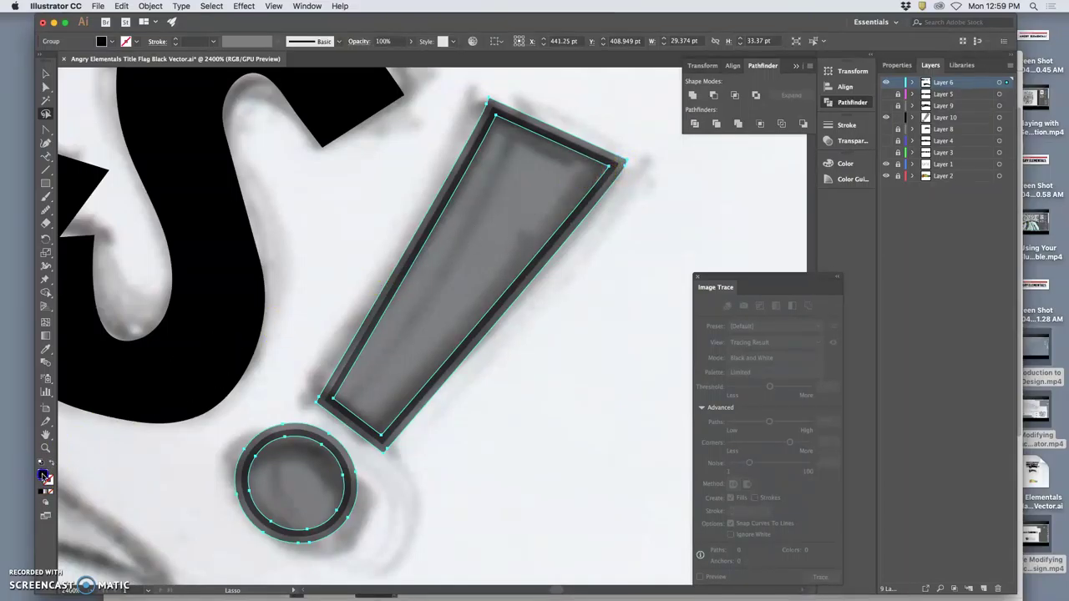
- Try to make the outline solid by reapplying the fill 000000 and running Pathfinder's Unite again
double_click(44, 477)
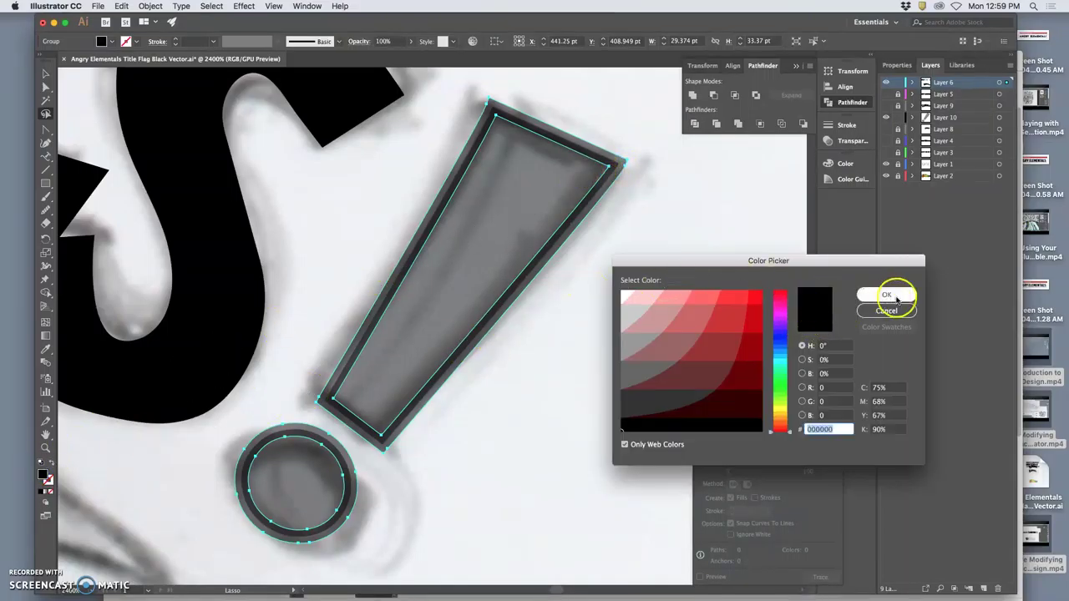
left_click(886, 295)
left_click(101, 41)
left_click(101, 41)
left_click(101, 41)
left_click(101, 41)
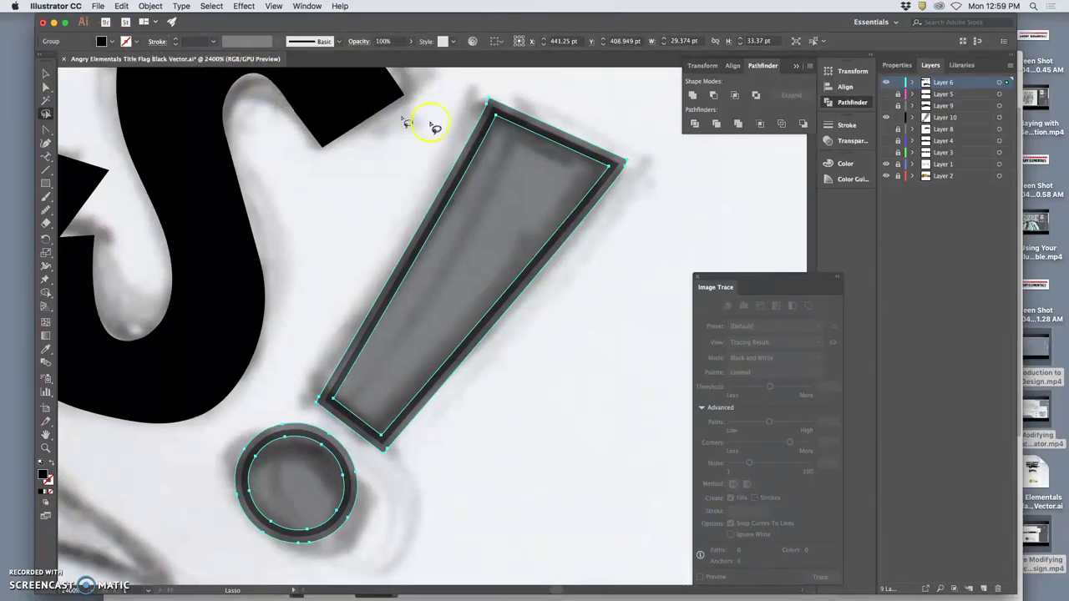
left_click(693, 98)
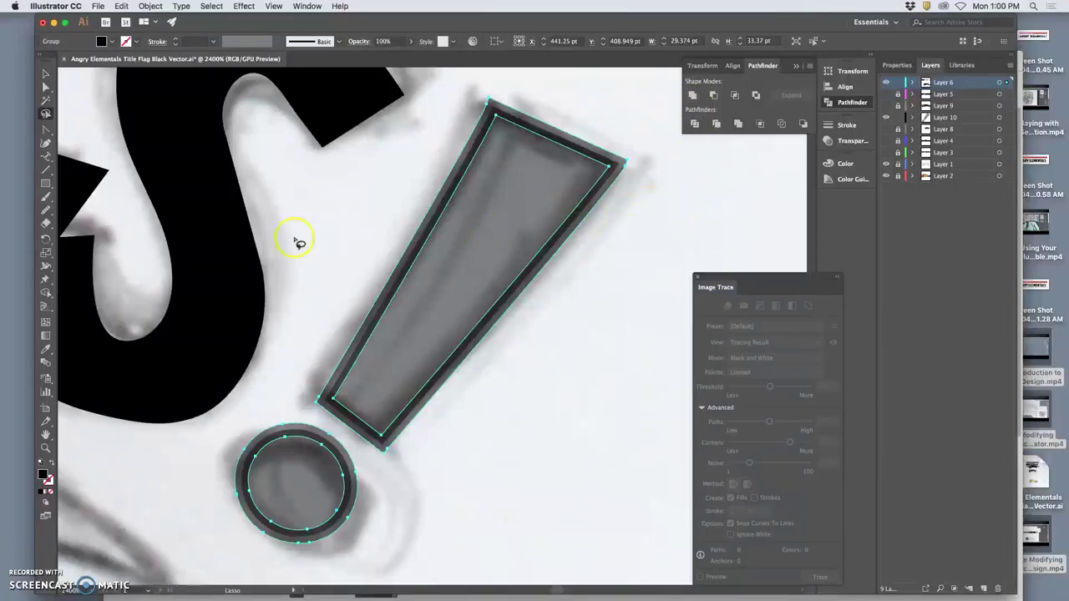
- Try recolouring the outline with the Eyedropper from the letter S and the white background, and undo the white sample
left_click(47, 350)
left_click(291, 334)
left_click(210, 159)
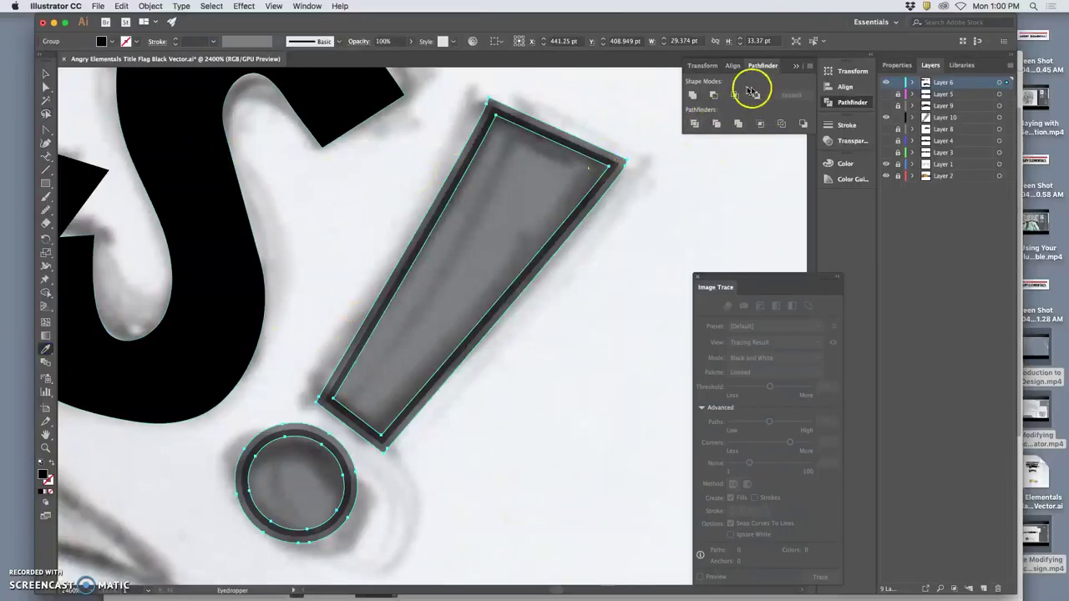
left_click(850, 144)
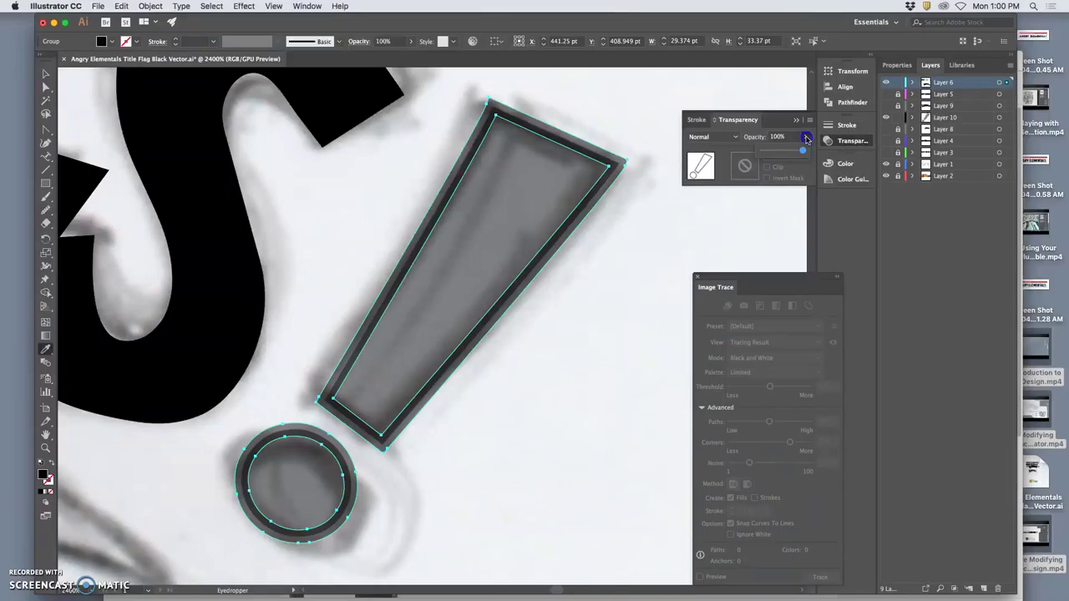
left_click(610, 116)
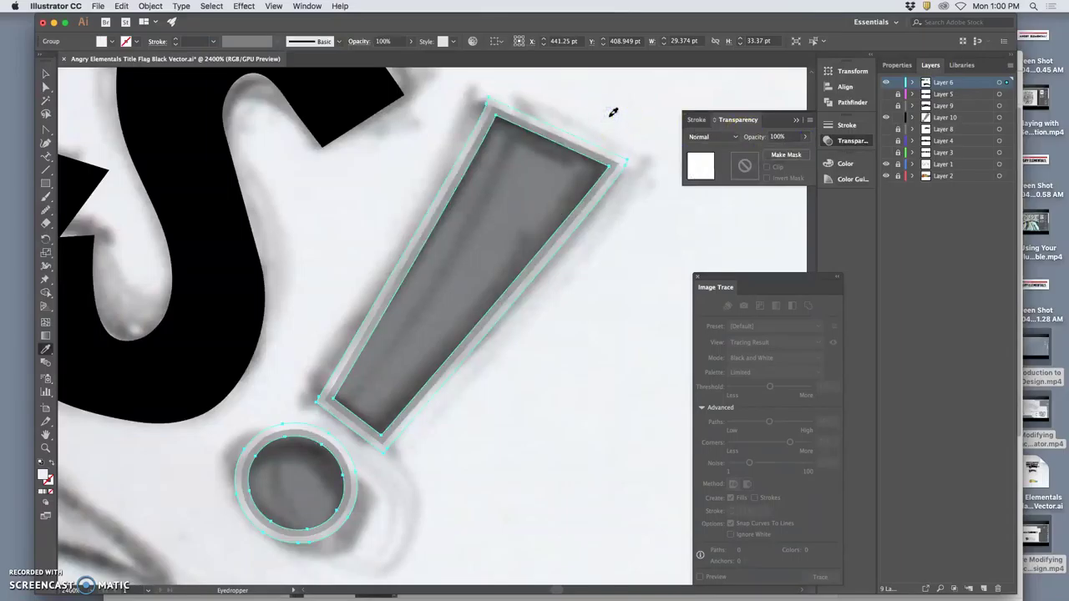
key("super+z")
left_click(342, 123)
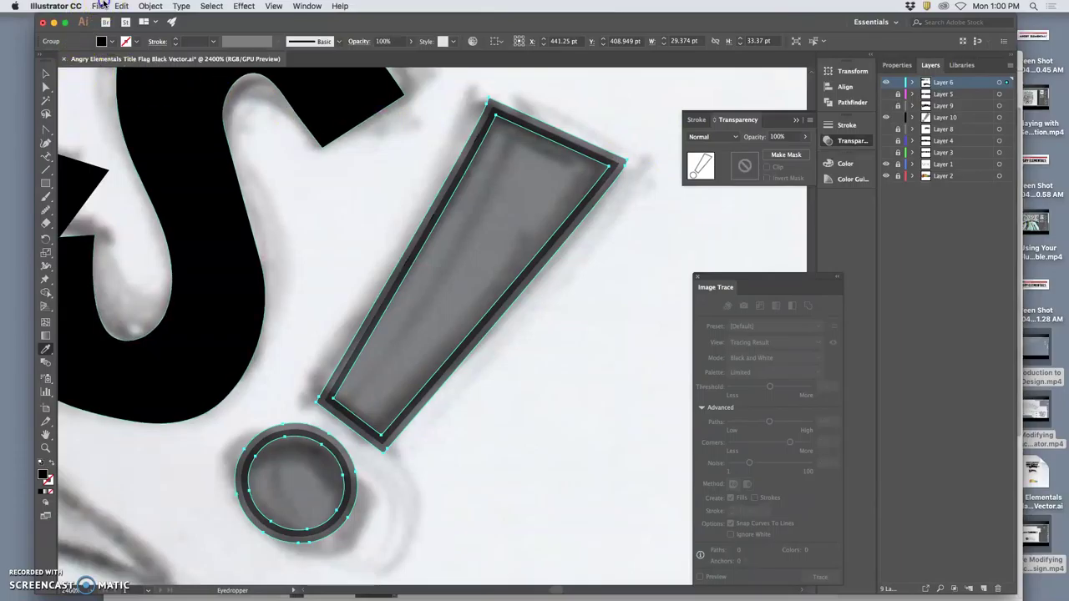
- Save the document and sample the letter S's black onto the exclamation mark's outline
left_click(99, 6)
left_click(285, 176)
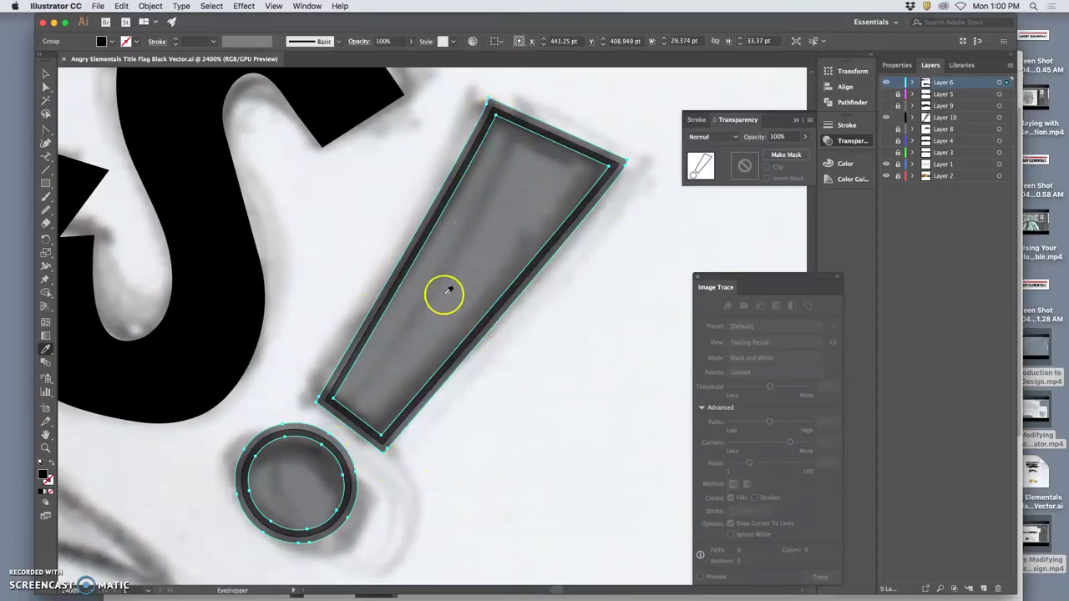
left_click(129, 144)
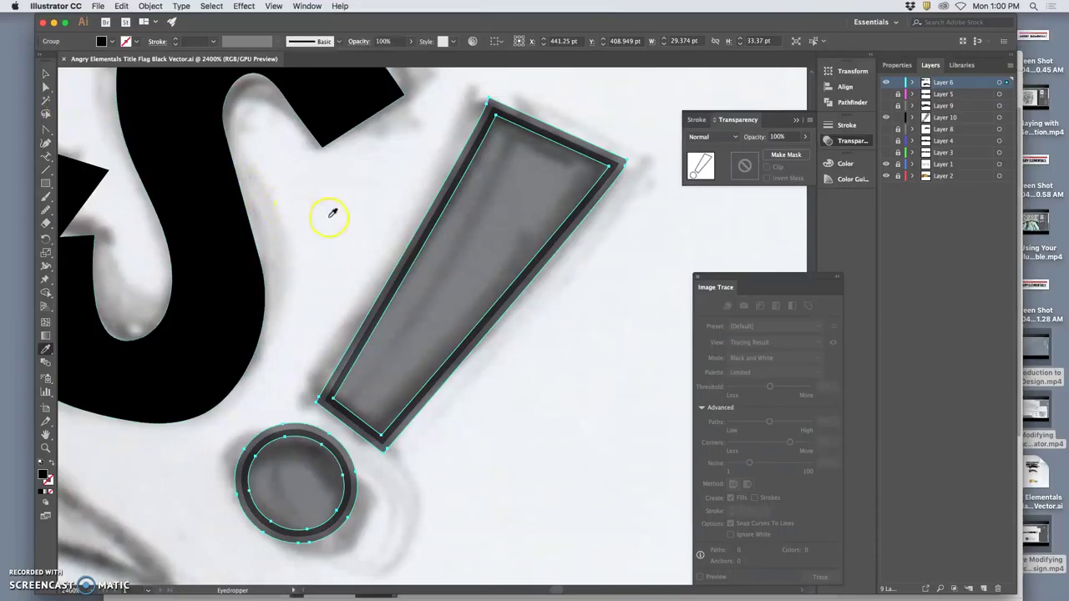
- Compare the exclamation mark with the whole ELEMENTALS lettering and inspect its layers by hiding and reshowing Layer 6
key("super+minus")
key("super+minus")
key("super+minus")
key("super+minus")
key("super+minus")
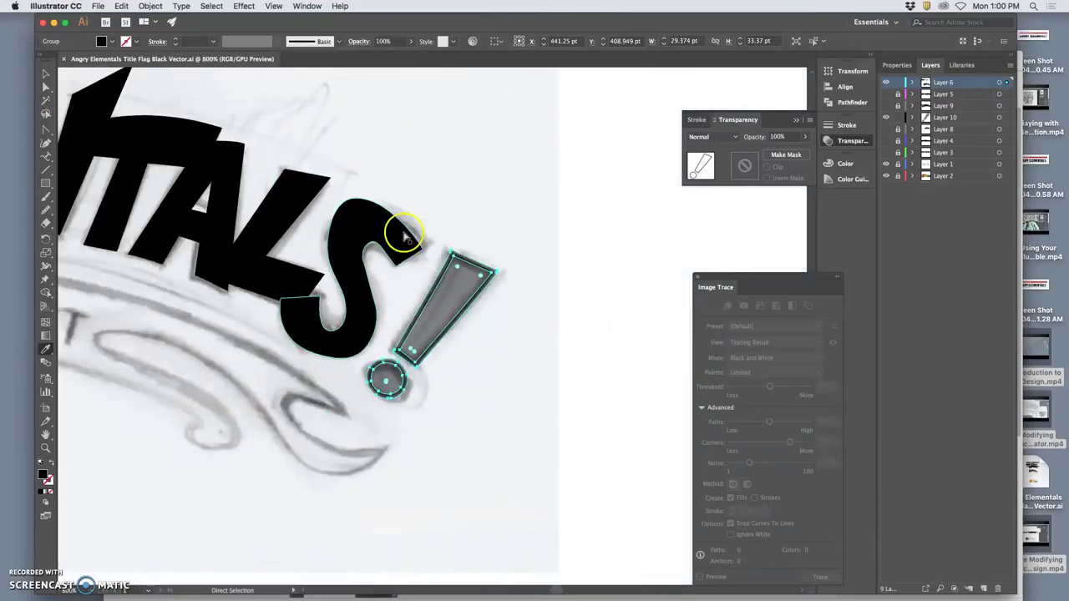
key("super+minus")
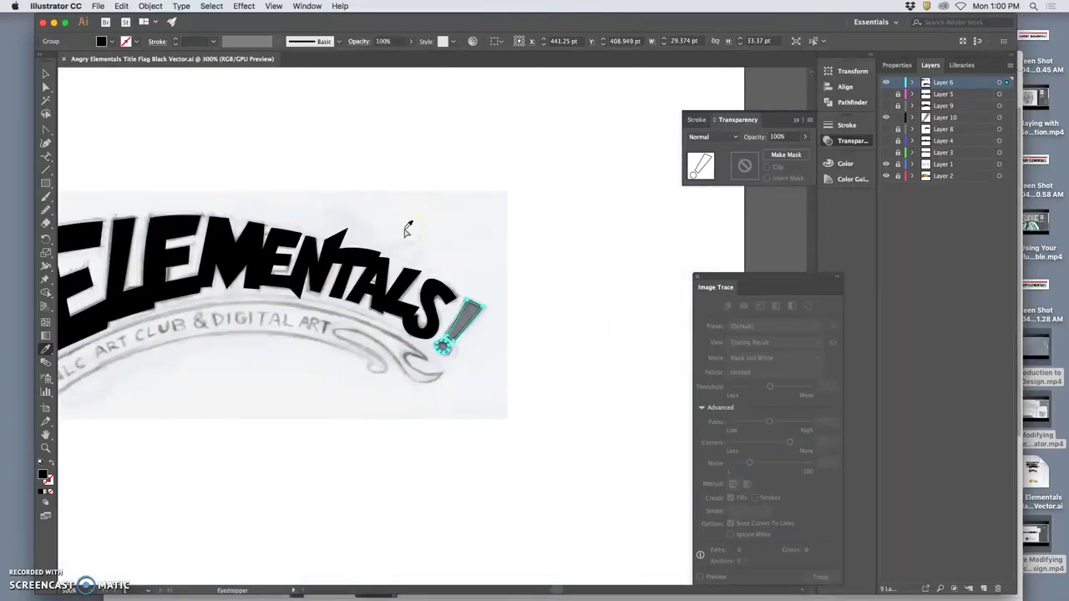
key("super+equal")
key("super+equal")
key("super+equal")
key("super+equal")
key("super+equal")
key("super+equal")
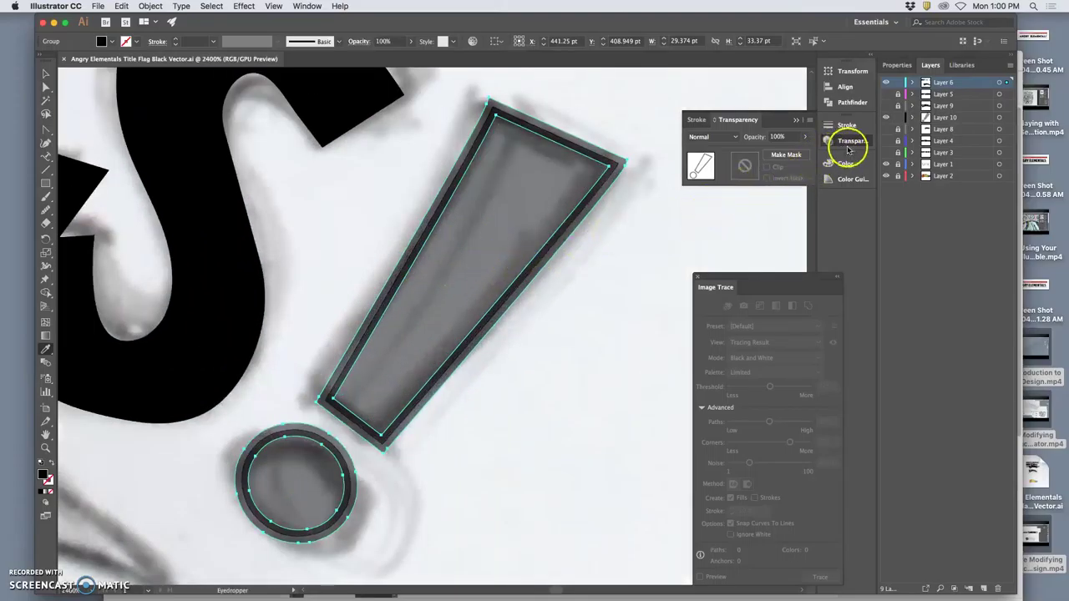
left_click(829, 140)
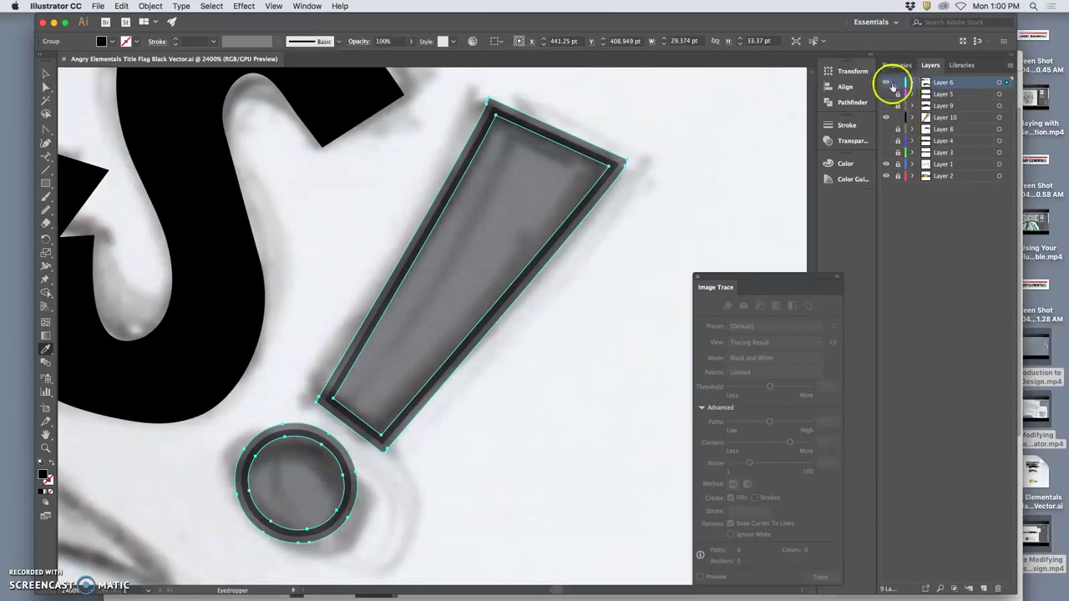
left_click(887, 83)
left_click(886, 83)
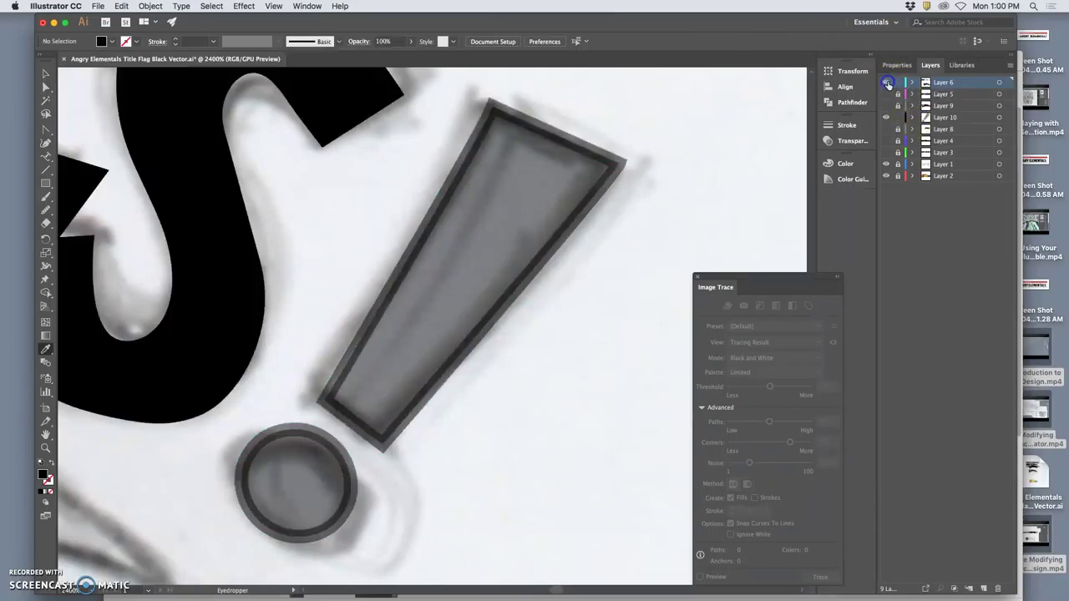